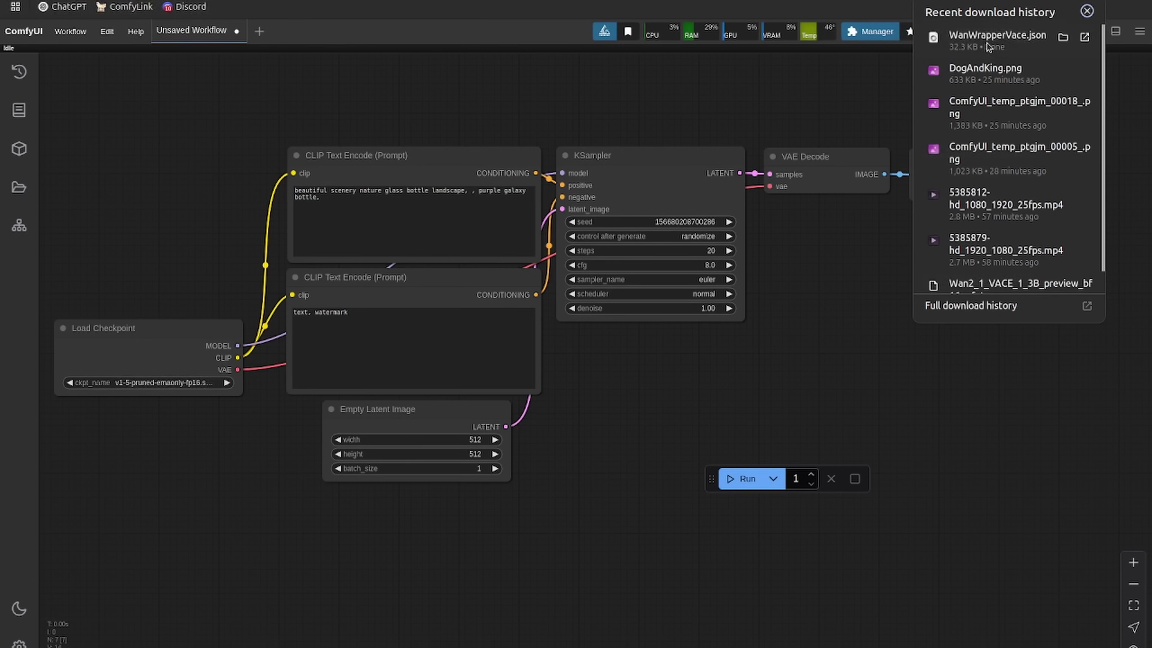
# Step: Load the downloaded WanWrapperVace.json workflow into the ComfyUI canvas and look over its model loader group
pyautogui.moveTo(988, 46); pyautogui.dragTo(442, 245)
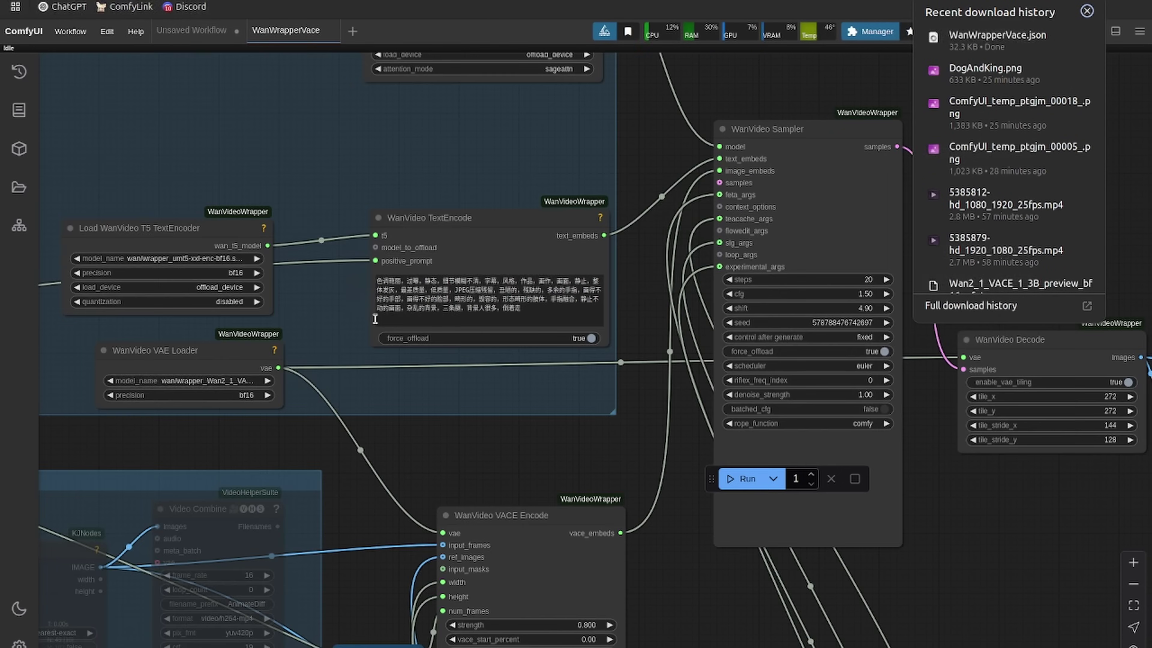
pyautogui.scroll(-4, 376, 319)
pyautogui.moveTo(211, 165); pyautogui.dragTo(272, 201)
pyautogui.moveTo(201, 272); pyautogui.dragTo(500, 243)
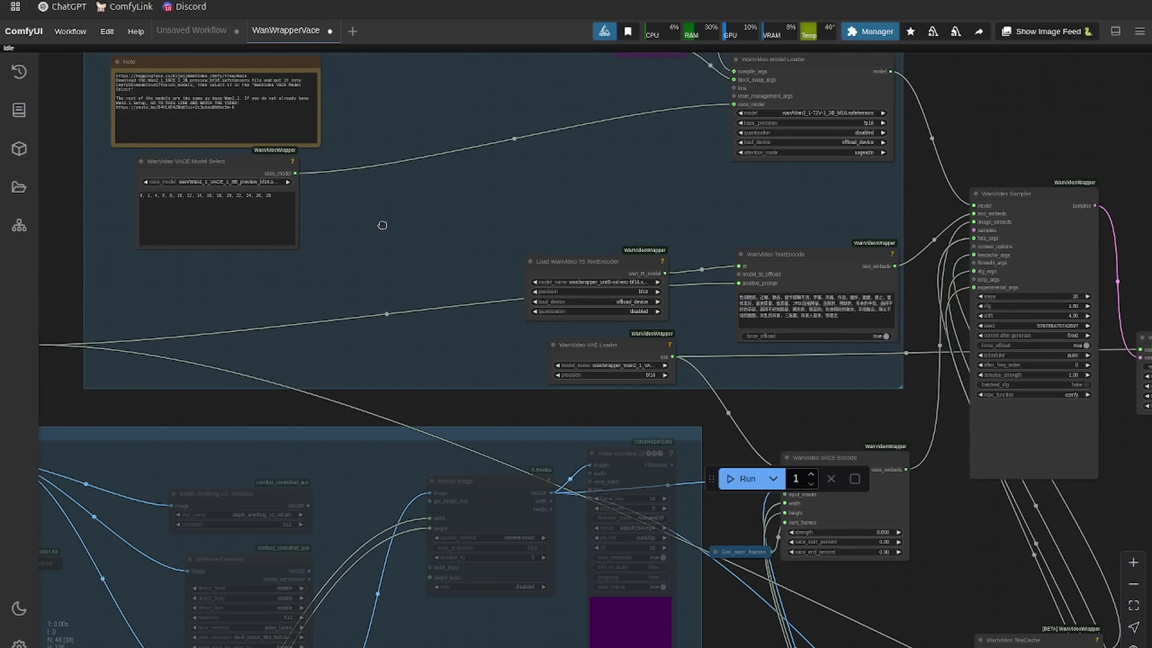
pyautogui.moveTo(383, 224); pyautogui.dragTo(345, 53)
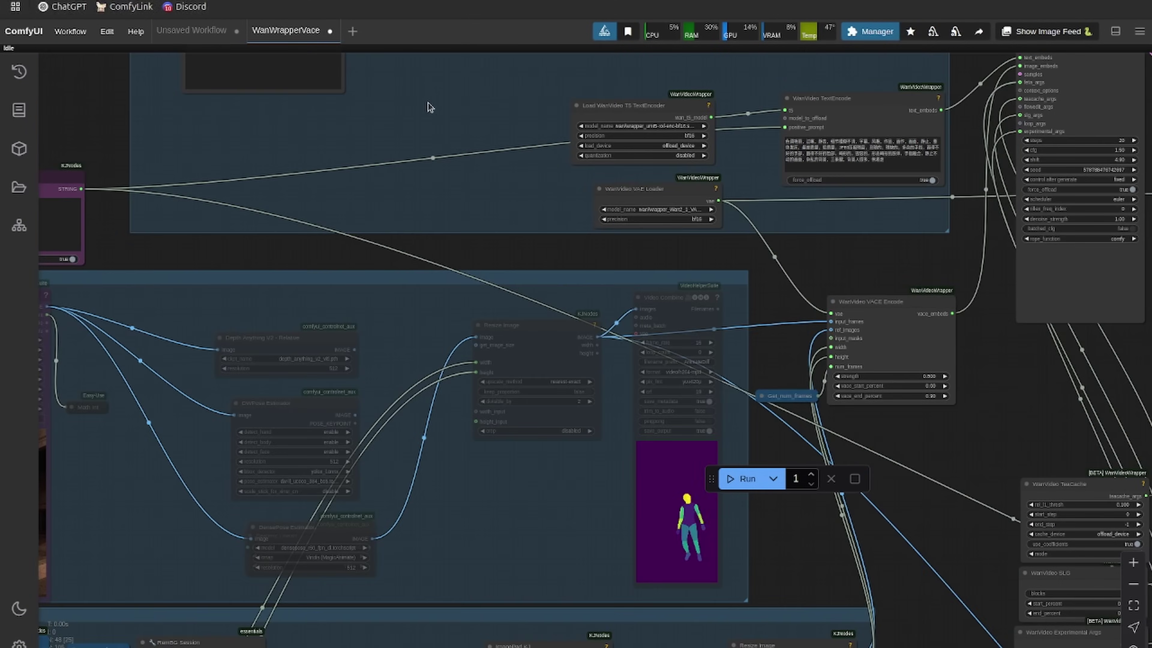
# Step: Examine the setup note above the WanVideo VACE Model Select node, highlighting its base Wan2.1 setup instructions and YouTube link
pyautogui.moveTo(389, 117); pyautogui.dragTo(657, 431)
pyautogui.scroll(7, 688, 367)
pyautogui.scroll(-2, 689, 367)
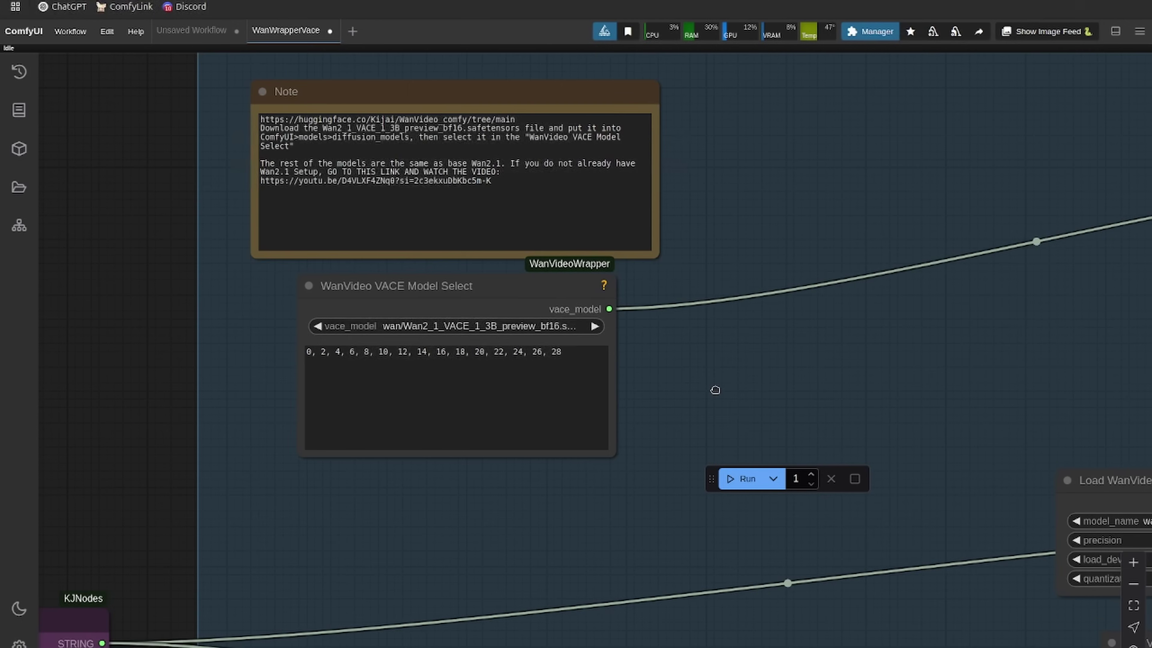
pyautogui.scroll(2, 712, 389)
pyautogui.scroll(-1, 658, 393)
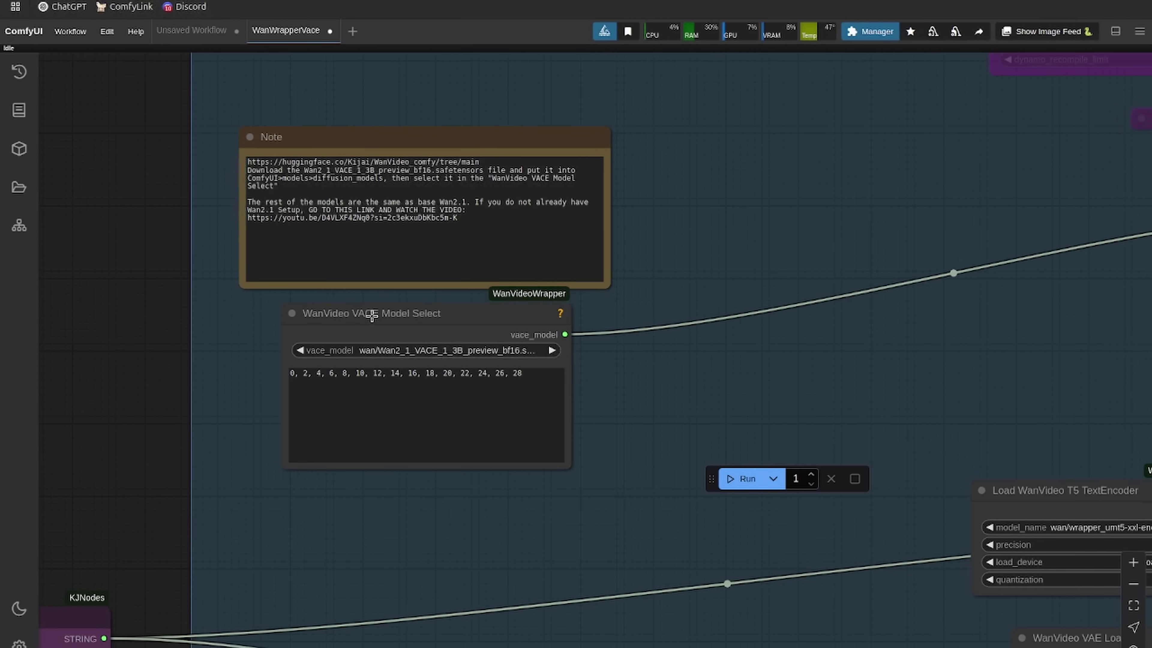
pyautogui.moveTo(789, 202); pyautogui.dragTo(714, 242)
pyautogui.scroll(5, 221, 303)
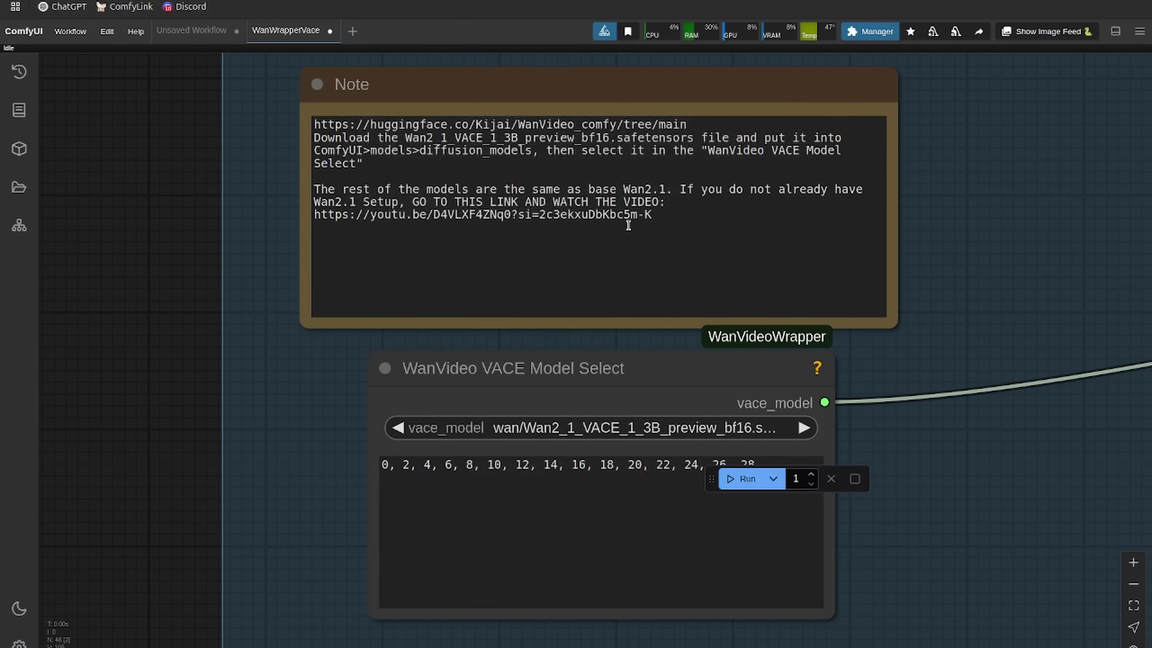
pyautogui.click(684, 220)
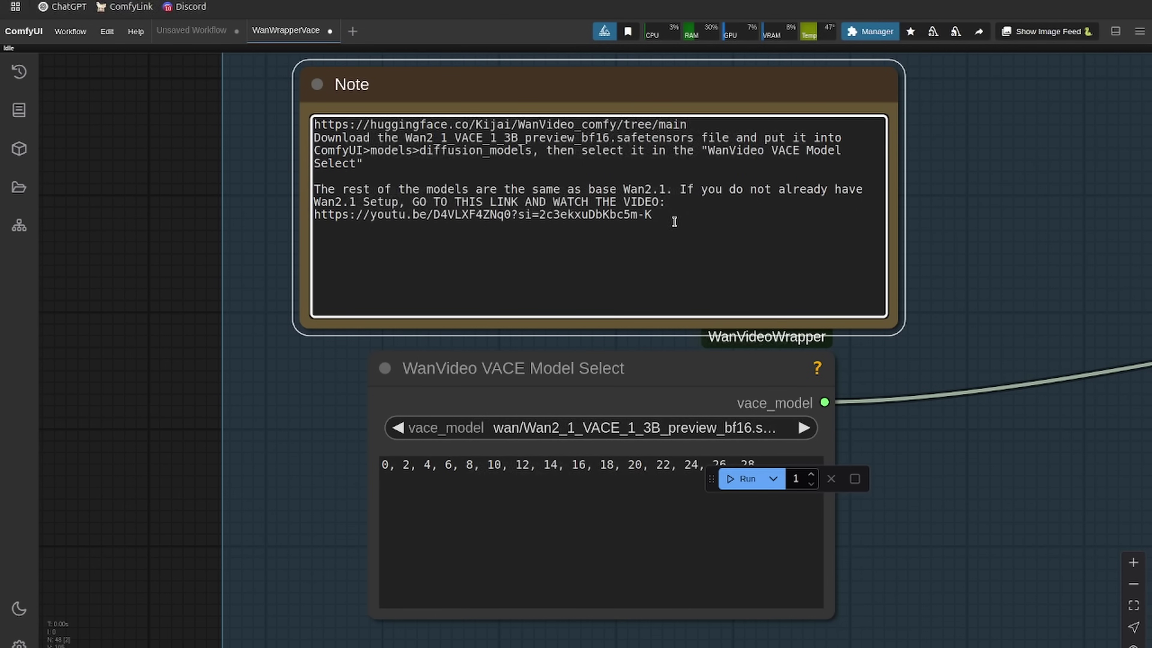
pyautogui.moveTo(673, 218); pyautogui.dragTo(319, 192)
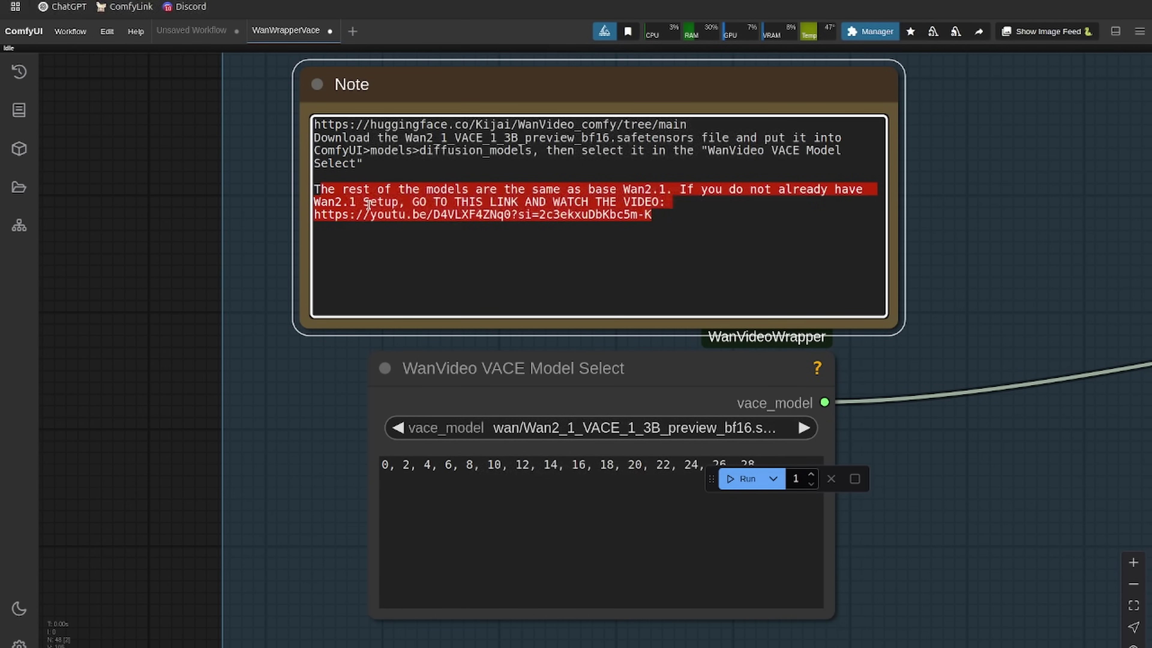
pyautogui.click(496, 211)
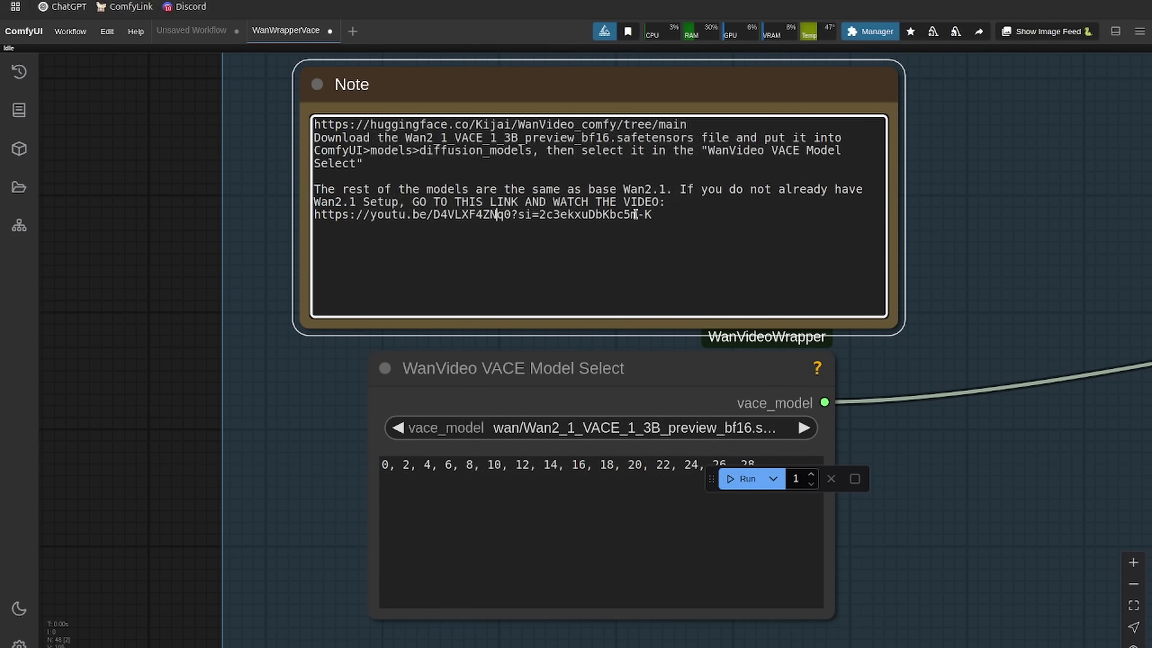
pyautogui.moveTo(666, 216); pyautogui.dragTo(314, 216)
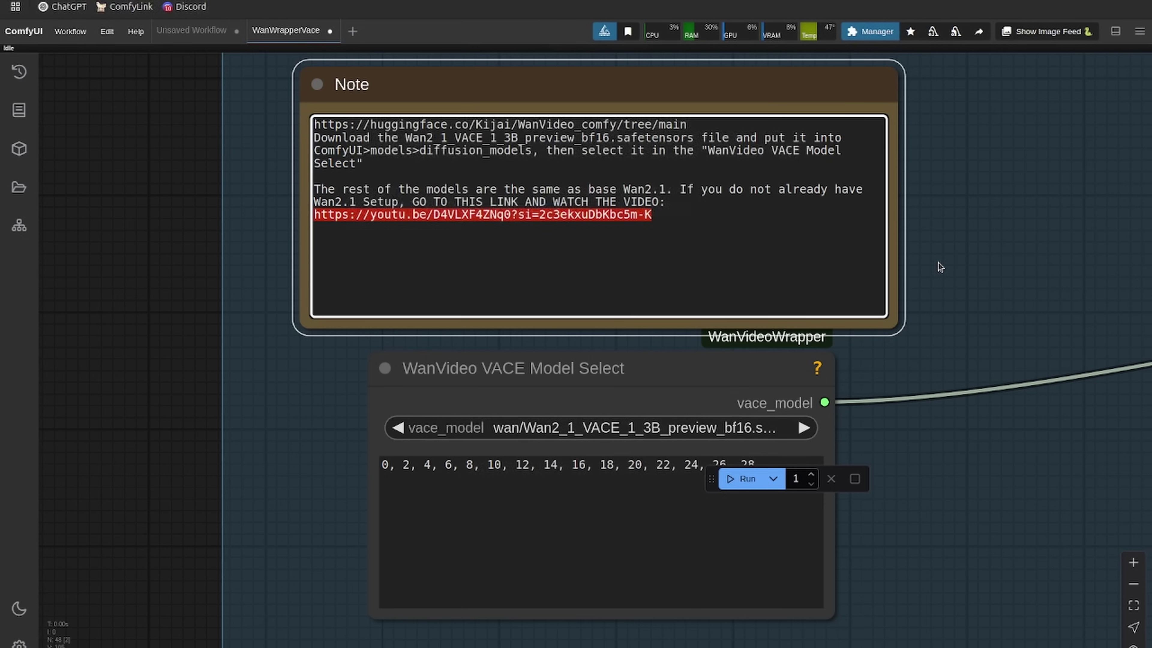
# Step: Highlight the note's Hugging Face link and find Wan2_1_VACE_1_3B_preview_bf16.safetensors in the WanVideo_comfy repository on Hugging Face
pyautogui.scroll(-3, 939, 267)
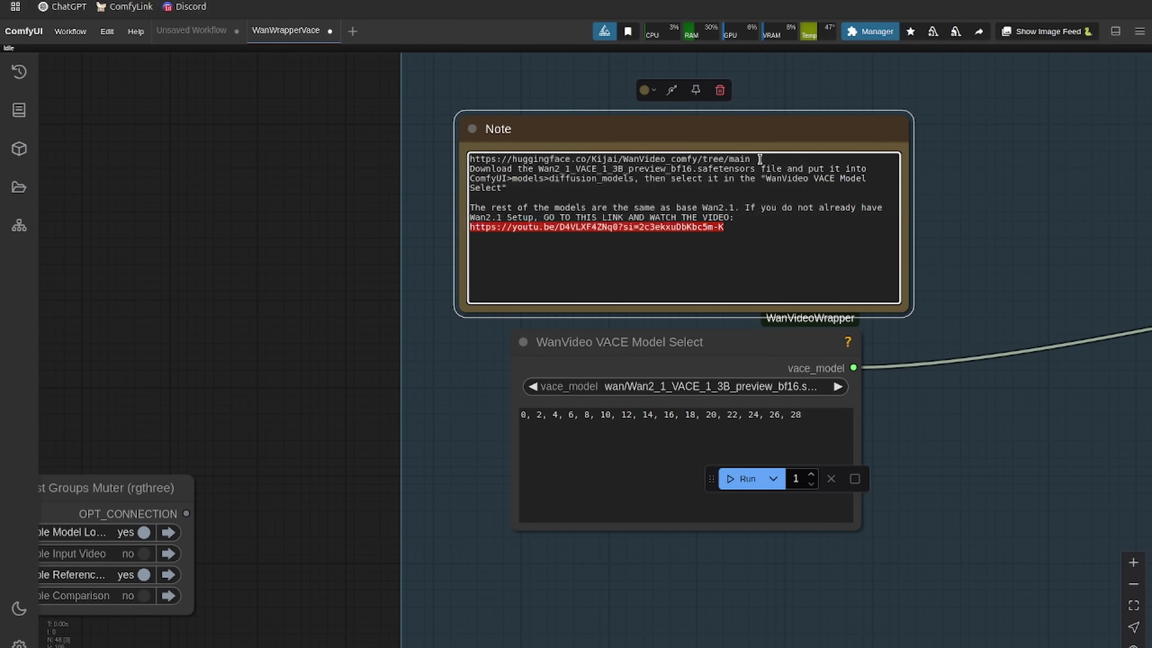
pyautogui.moveTo(759, 159); pyautogui.dragTo(435, 164)
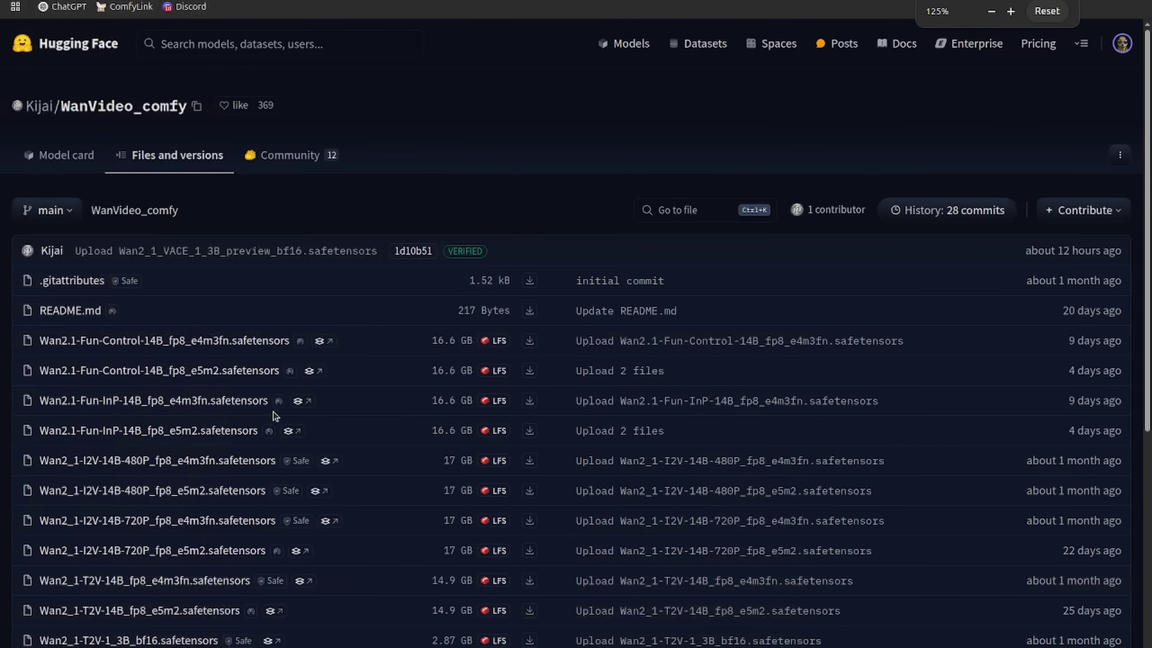
pyautogui.hotkey('ctrl', '+')
pyautogui.scroll(-4, 272, 413)
pyautogui.scroll(-2, 225, 397)
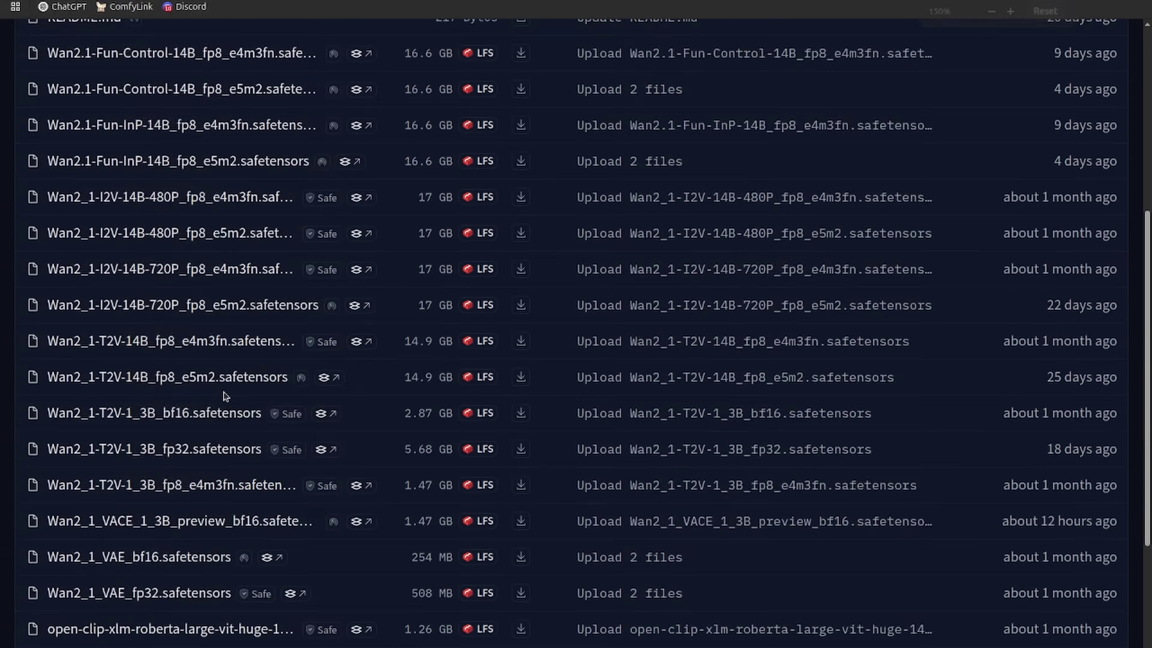
pyautogui.scroll(-3, 225, 396)
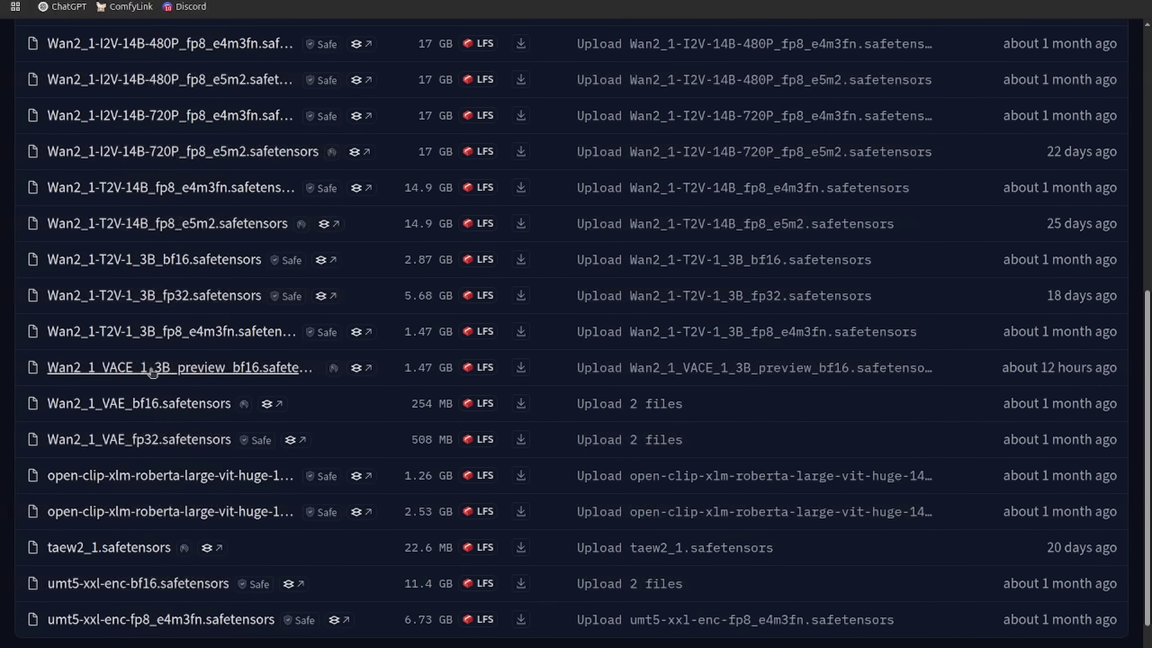
pyautogui.click(152, 372)
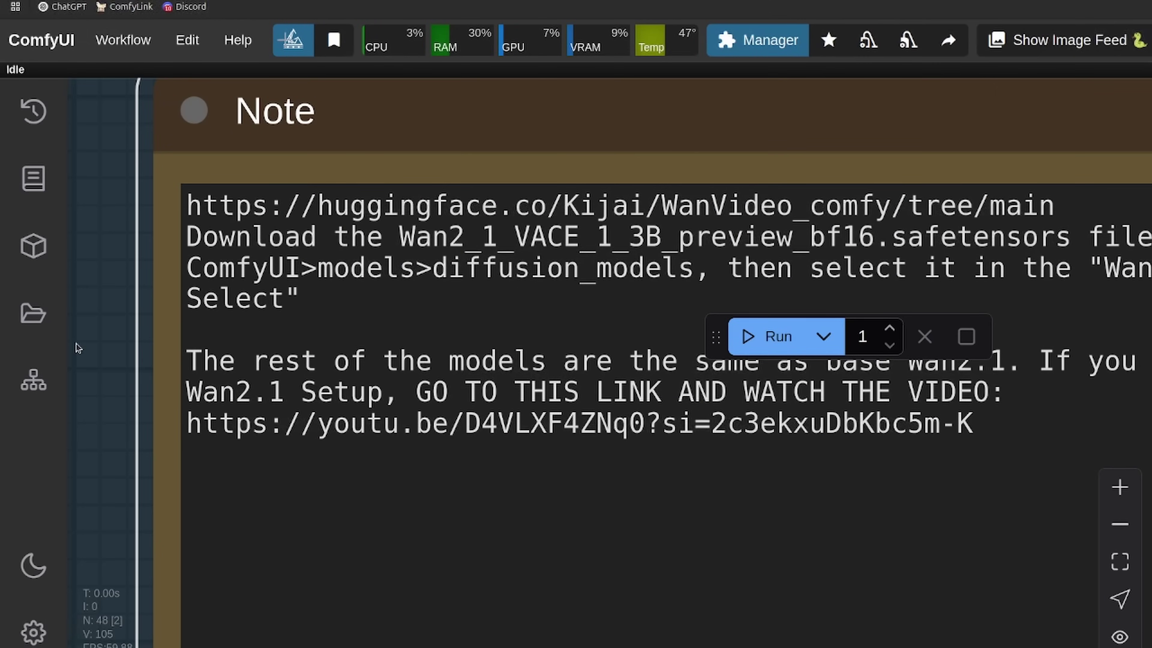
# Step: Browse to the ComfyUI/models/diffusion_models/wan folder in the file manager and locate the Wan2_1_VACE_1_3B_preview_bf16.safetensors file
pyautogui.scroll(-2, 77, 343)
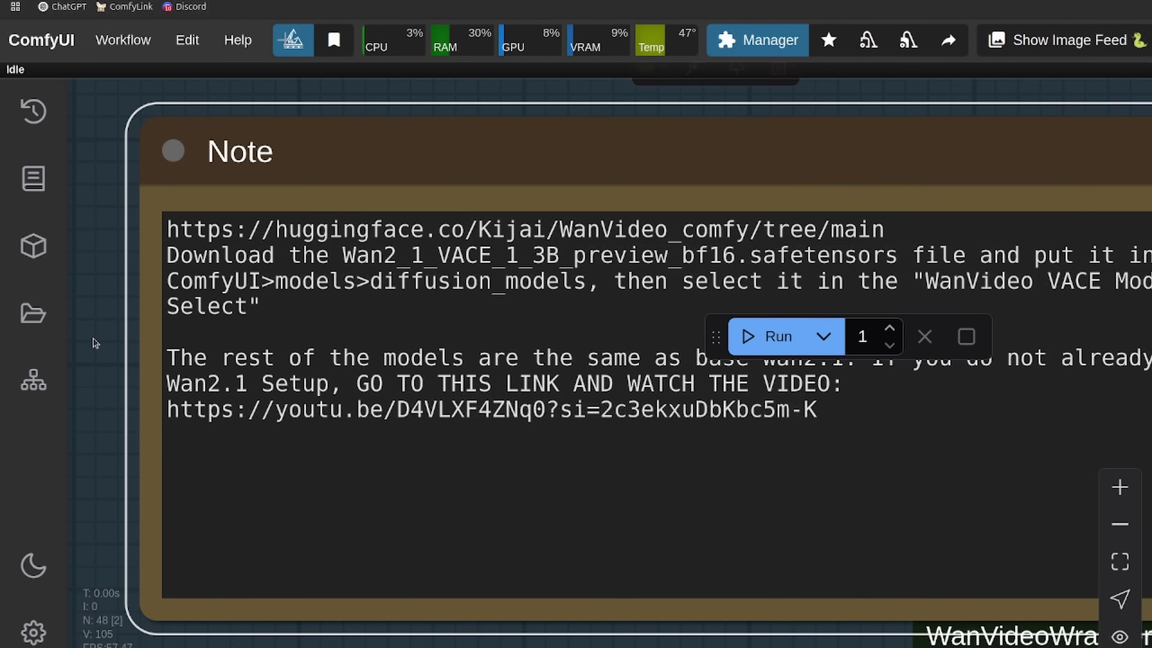
pyautogui.scroll(-3, 94, 344)
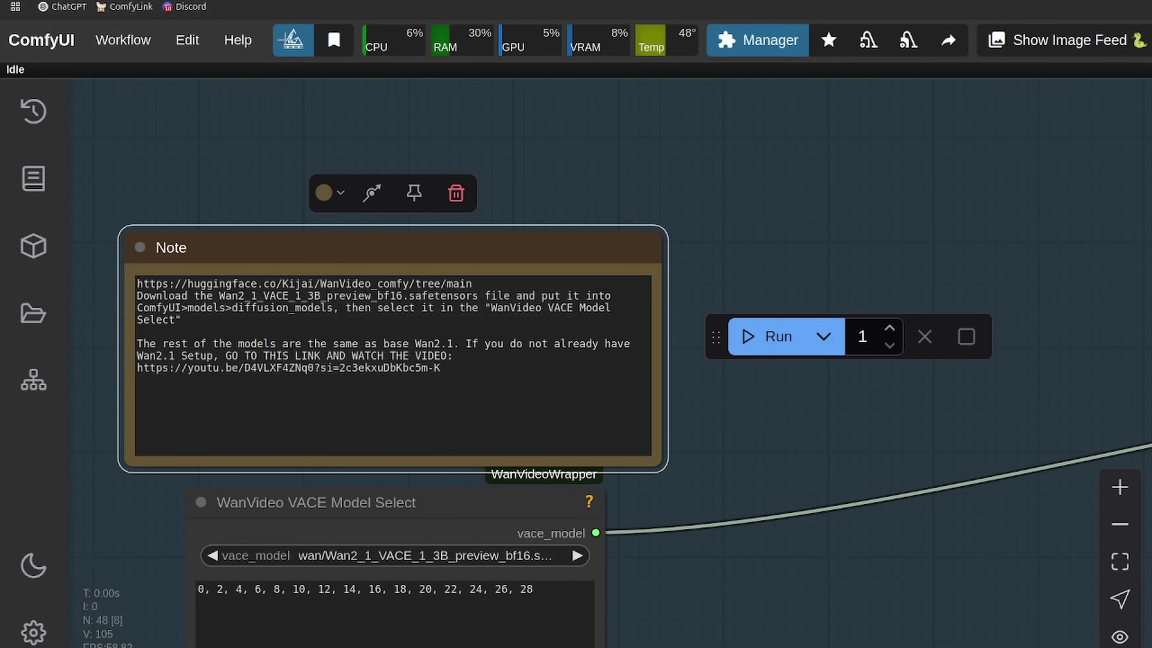
pyautogui.moveTo(223, 102); pyautogui.dragTo(285, 83)
pyautogui.doubleClick(288, 379)
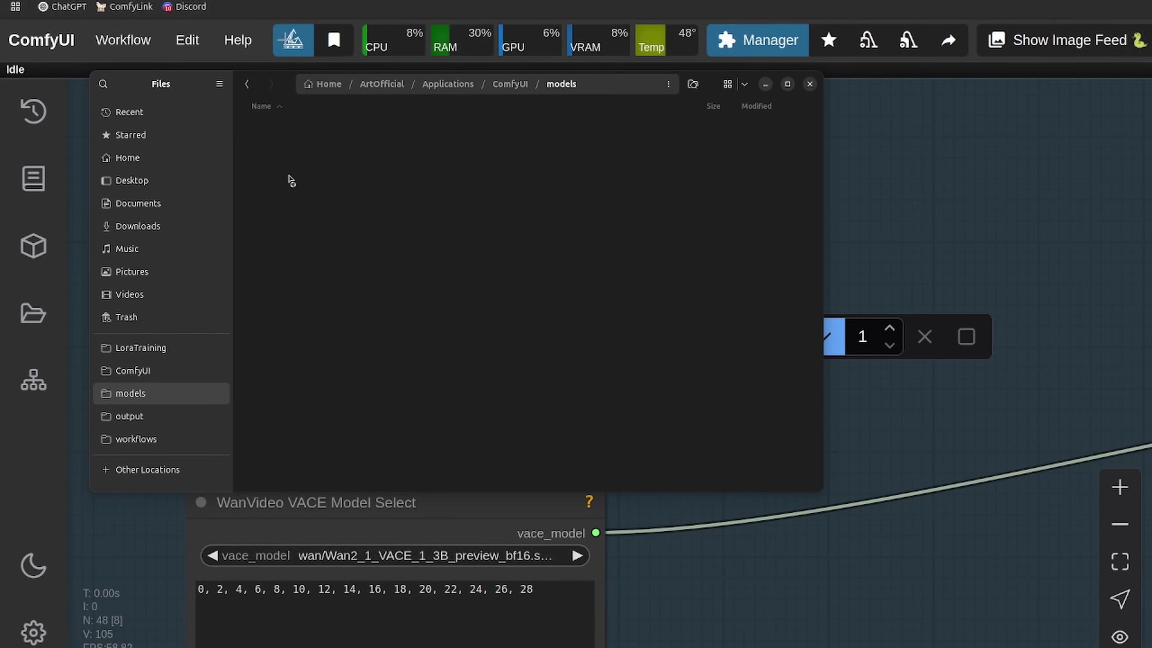
pyautogui.scroll(-4, 303, 395)
pyautogui.doubleClick(303, 399)
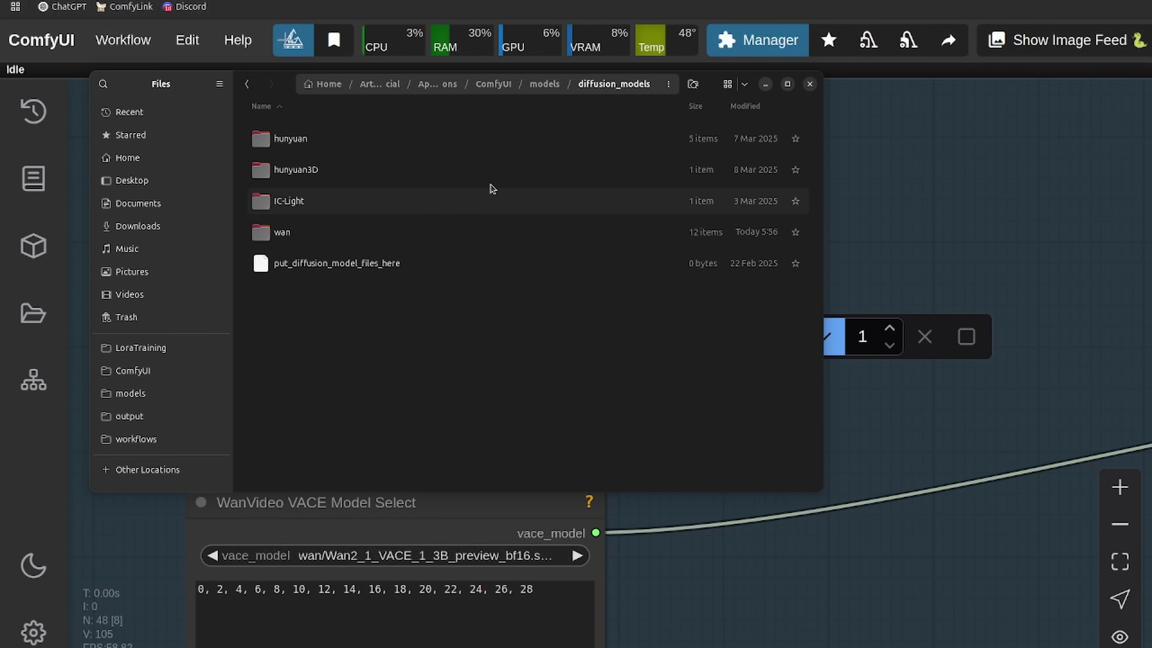
pyautogui.doubleClick(322, 231)
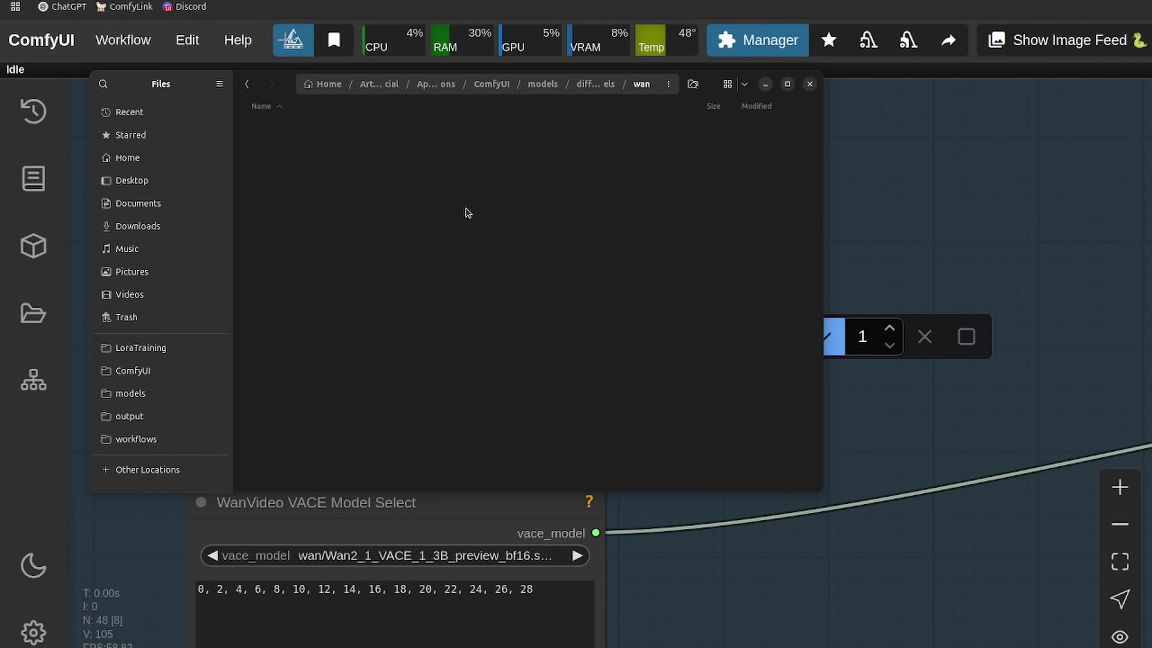
pyautogui.scroll(-1, 375, 335)
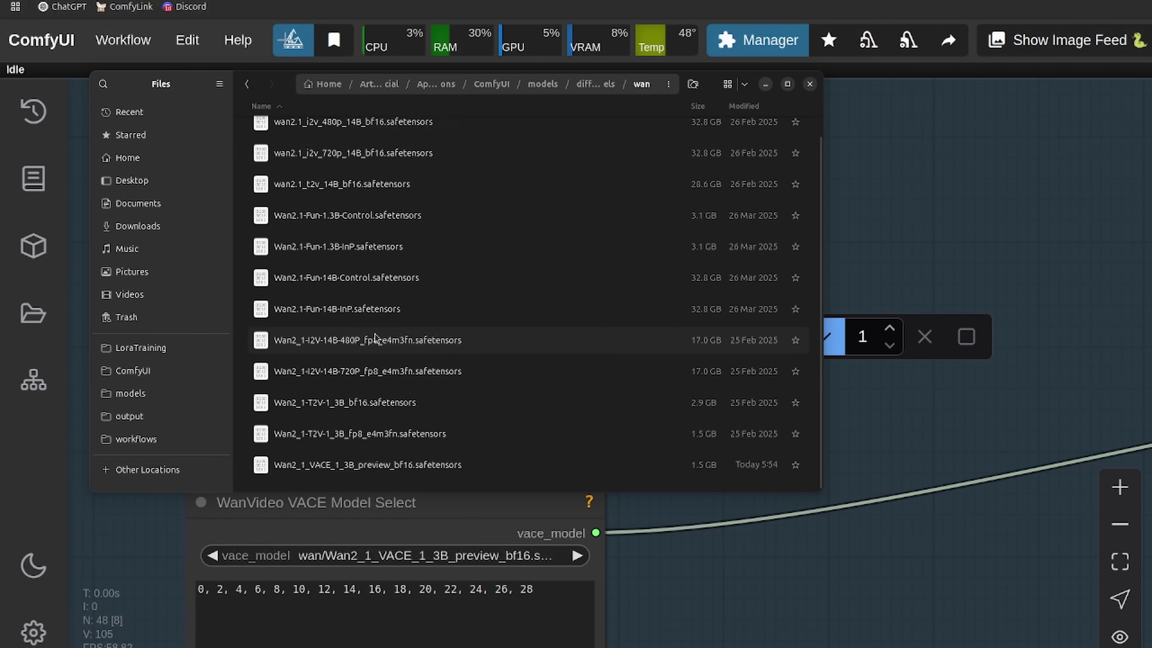
pyautogui.scroll(2, 332, 474)
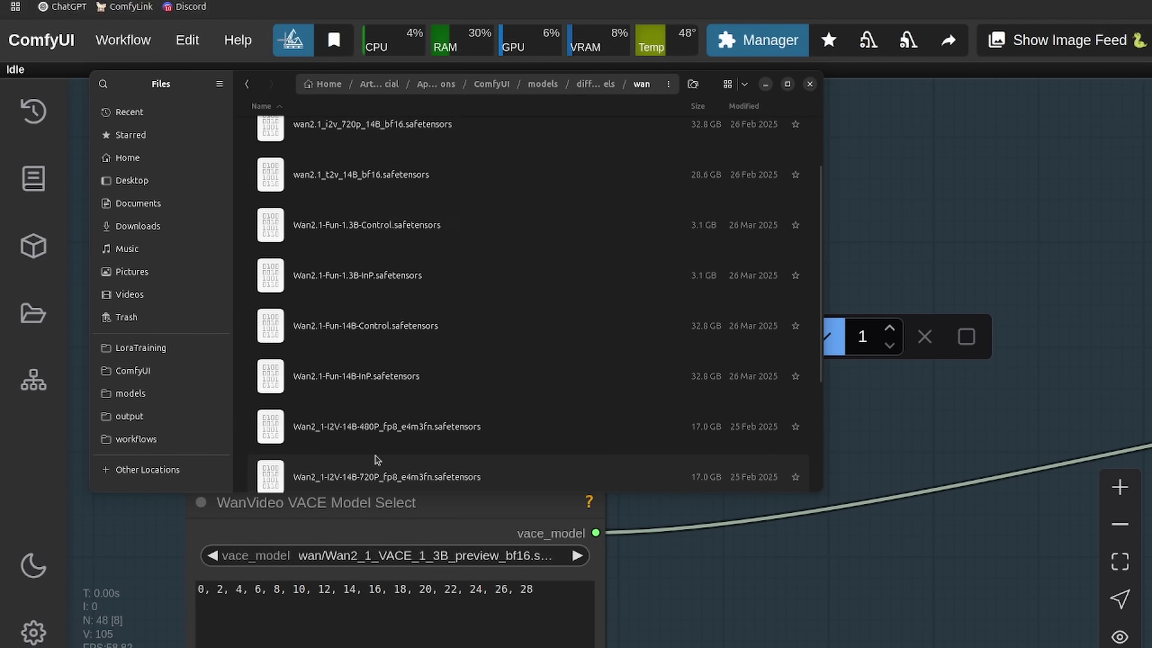
pyautogui.scroll(-3, 370, 449)
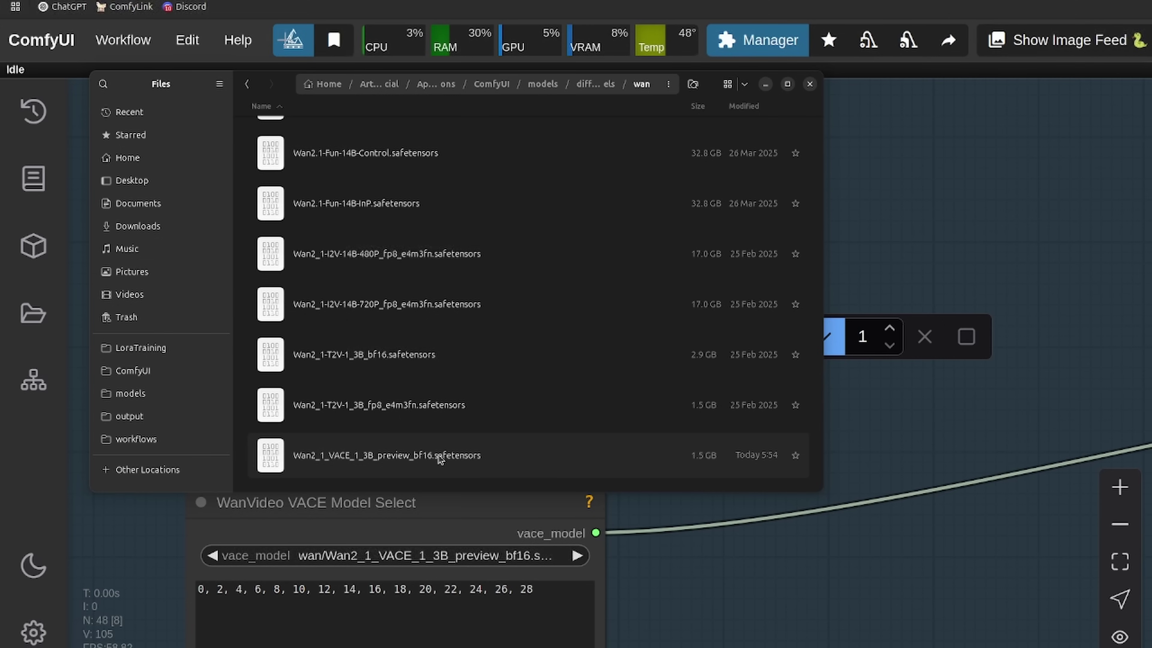
pyautogui.moveTo(291, 87); pyautogui.dragTo(0, 84)
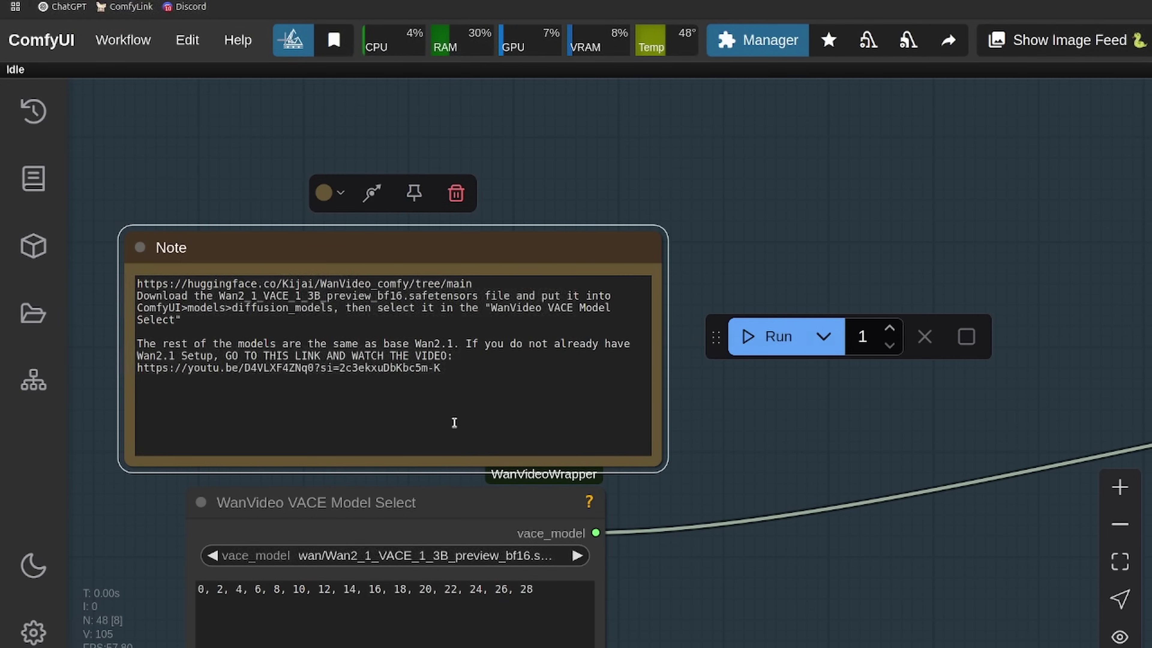
# Step: Check the available vace_model choices in the WanVideo VACE Model Select node and close the list
pyautogui.scroll(-3, 591, 590)
pyautogui.scroll(-3, 656, 607)
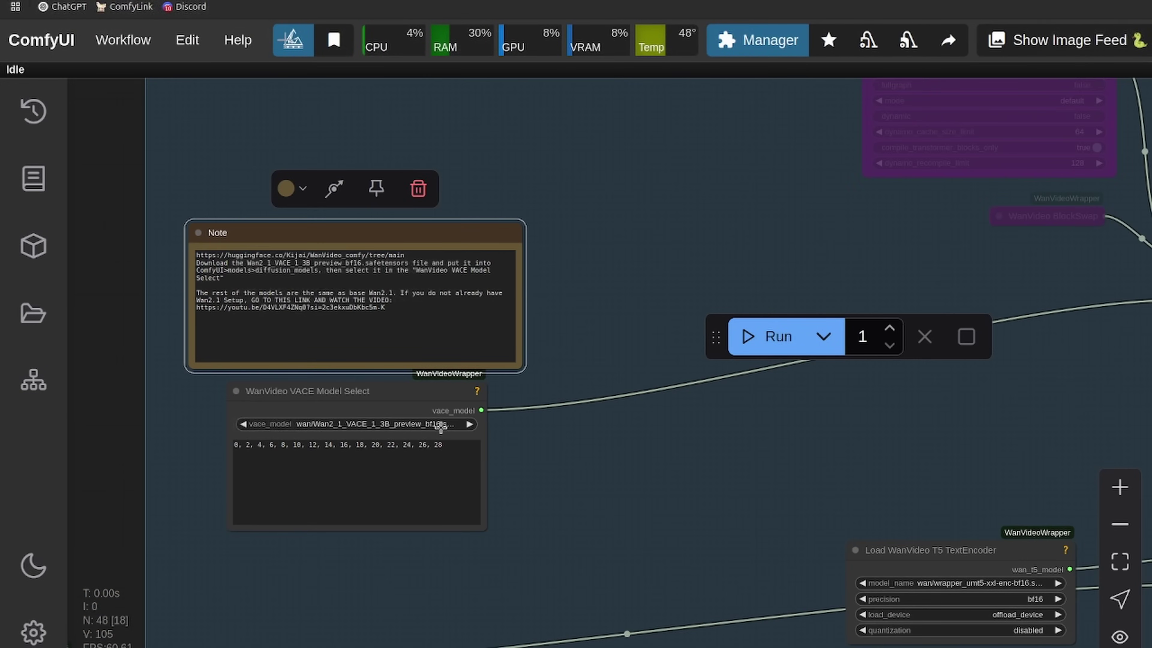
pyautogui.scroll(3, 553, 458)
pyautogui.moveTo(553, 466); pyautogui.dragTo(809, 454)
pyautogui.scroll(1, 808, 454)
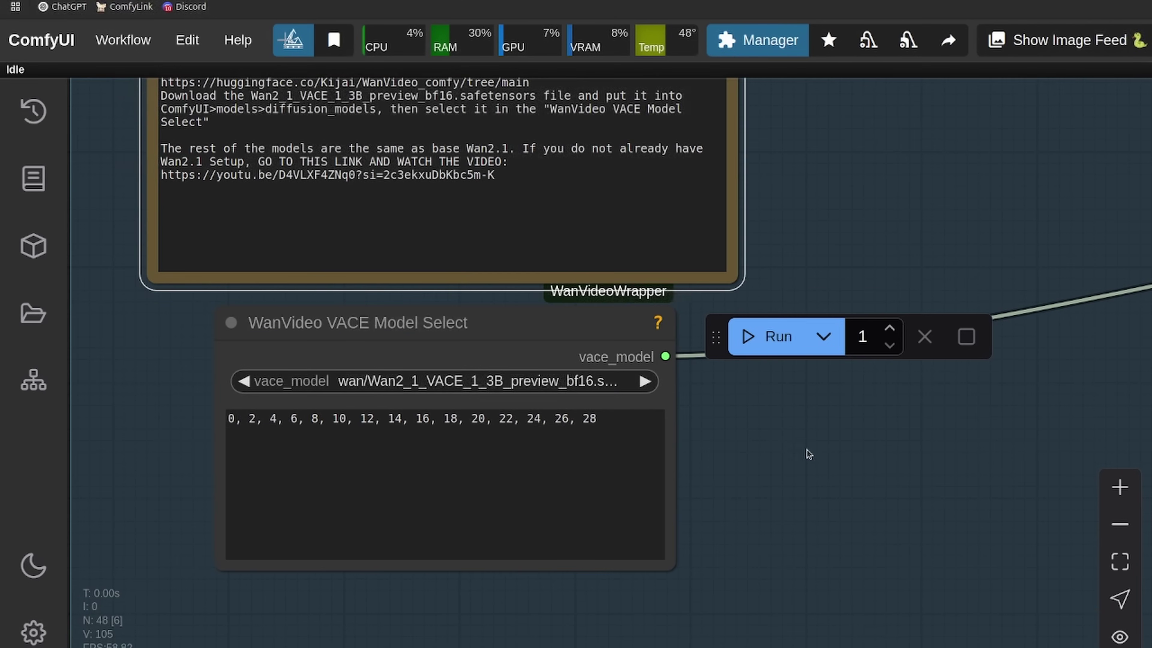
pyautogui.click(471, 383)
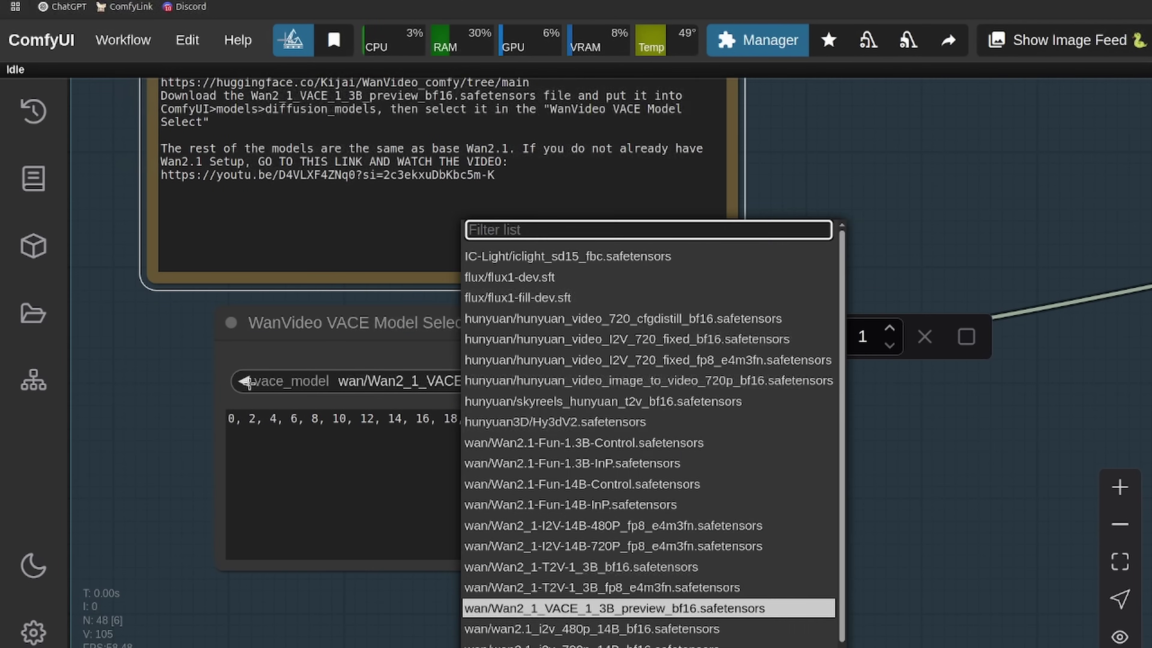
pyautogui.click(235, 356)
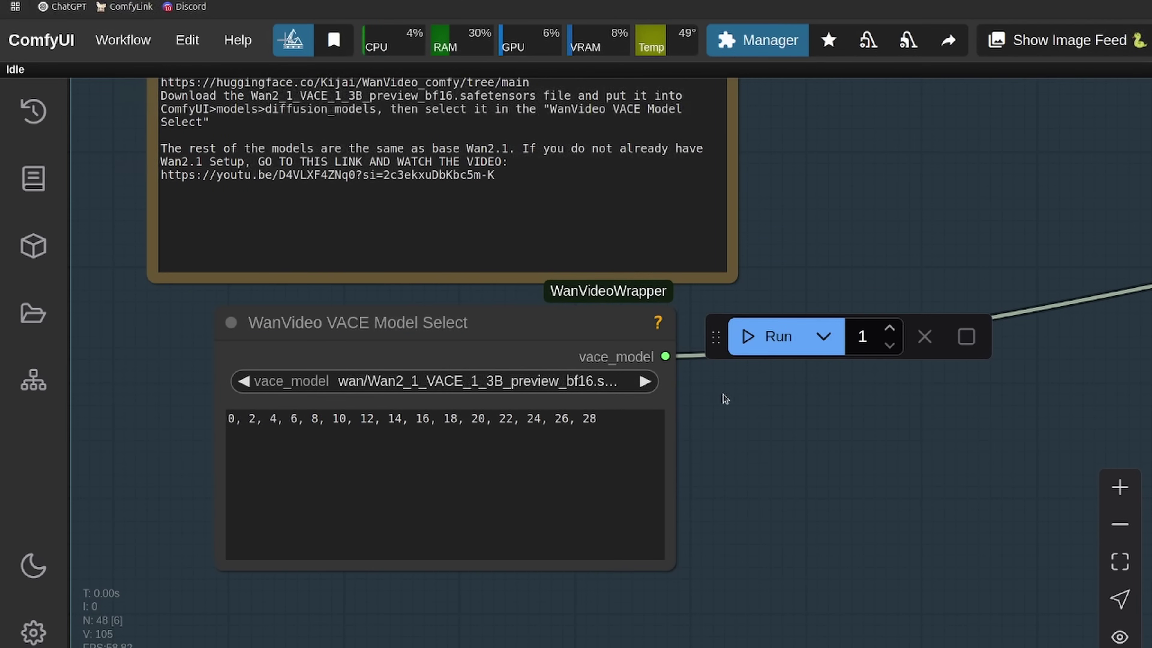
# Step: Examine the WanVideo Model Loader node's model, precision and attention settings and check its quantization options
pyautogui.scroll(-3, 724, 398)
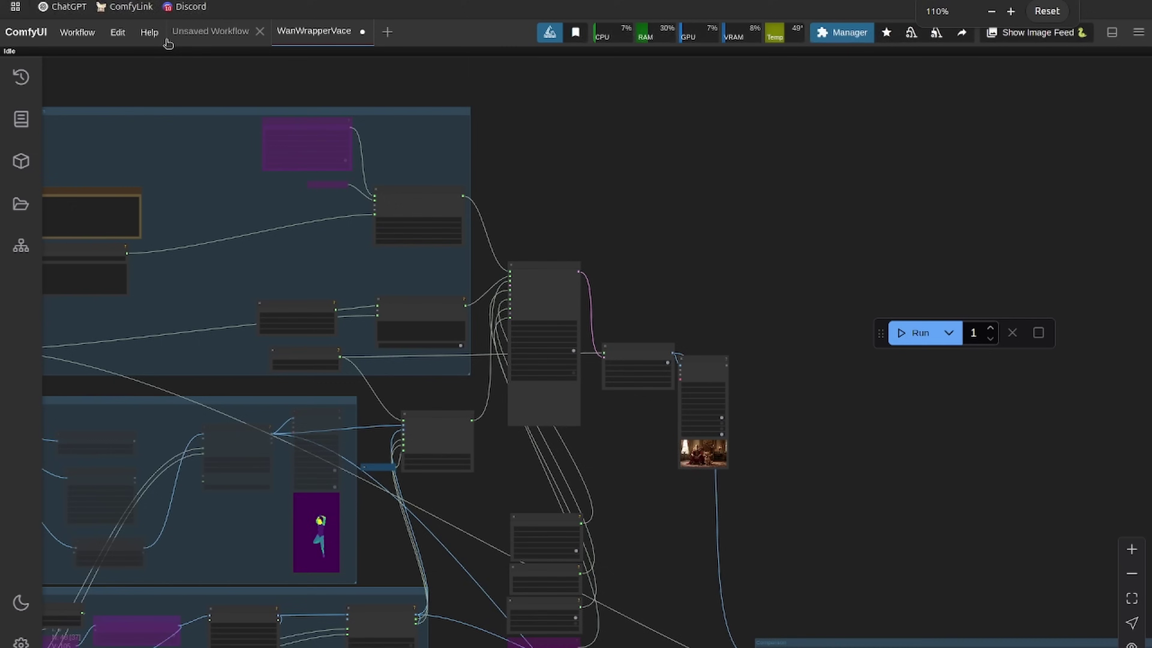
pyautogui.scroll(3, 481, 254)
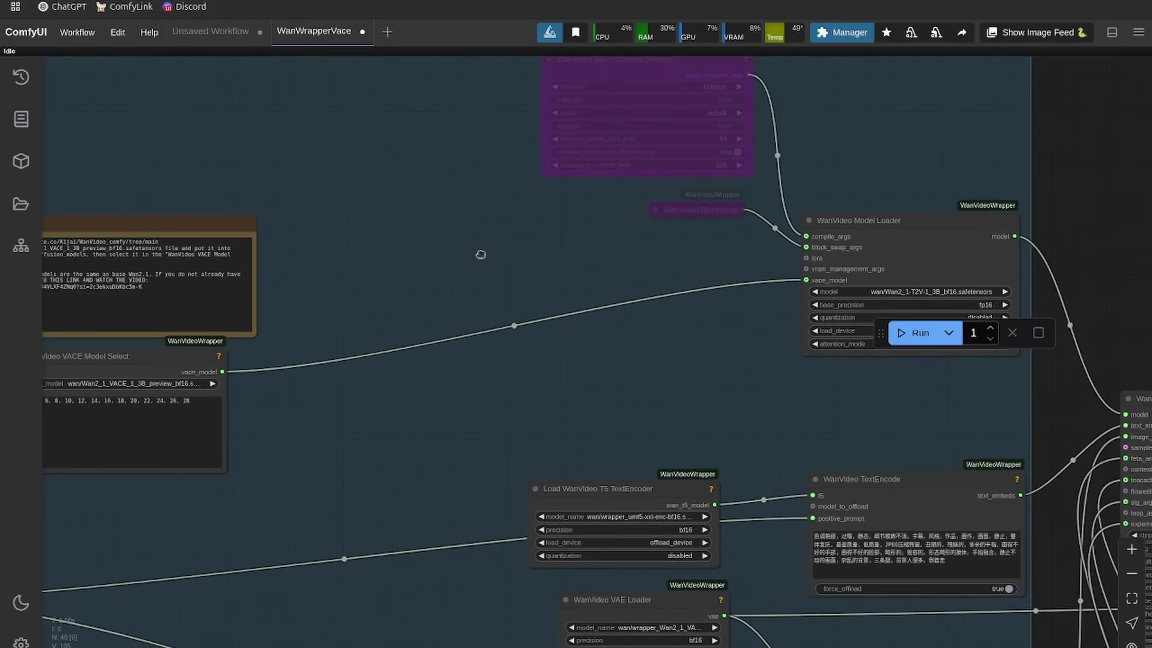
pyautogui.moveTo(481, 254); pyautogui.dragTo(263, 141)
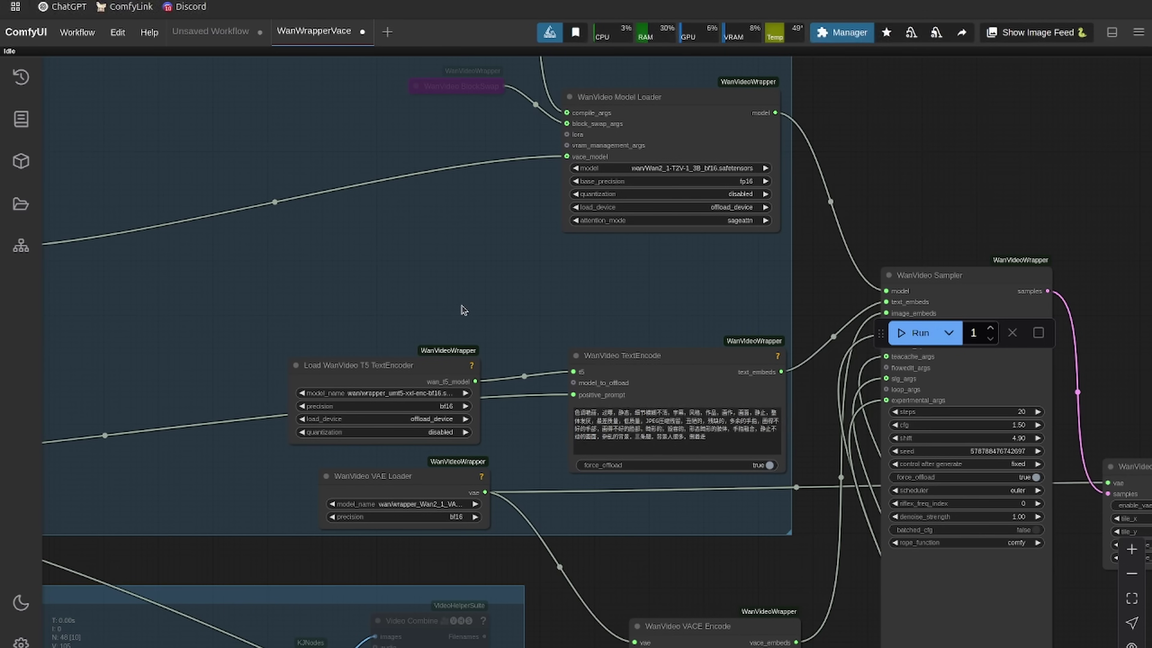
pyautogui.scroll(5, 509, 288)
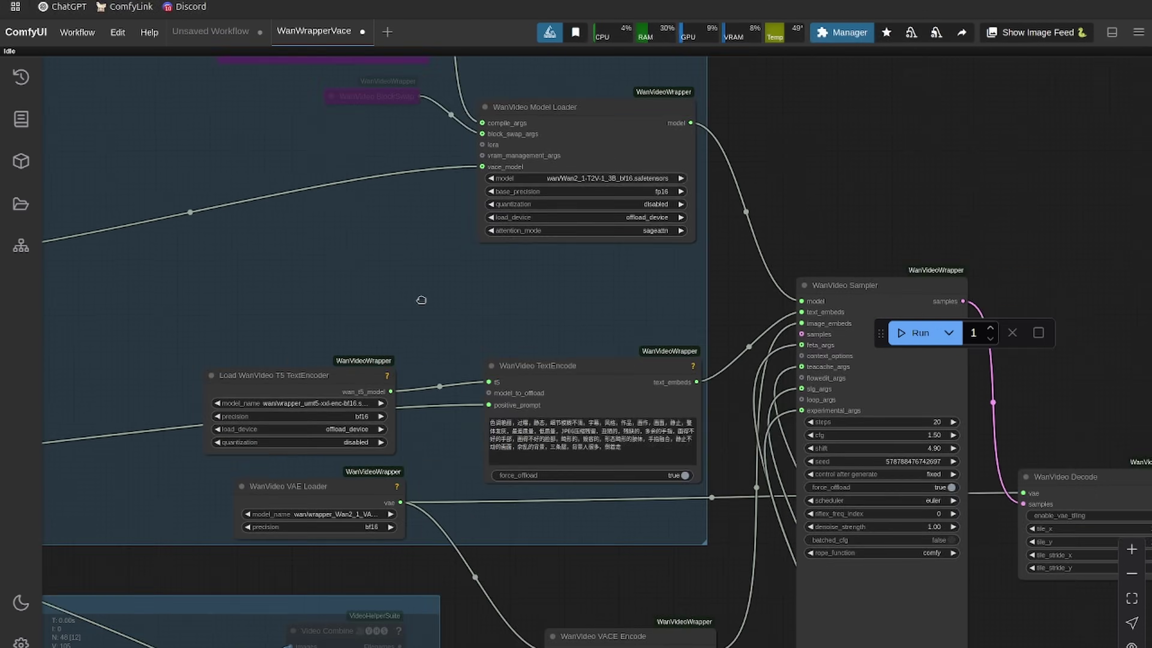
pyautogui.scroll(3, 510, 382)
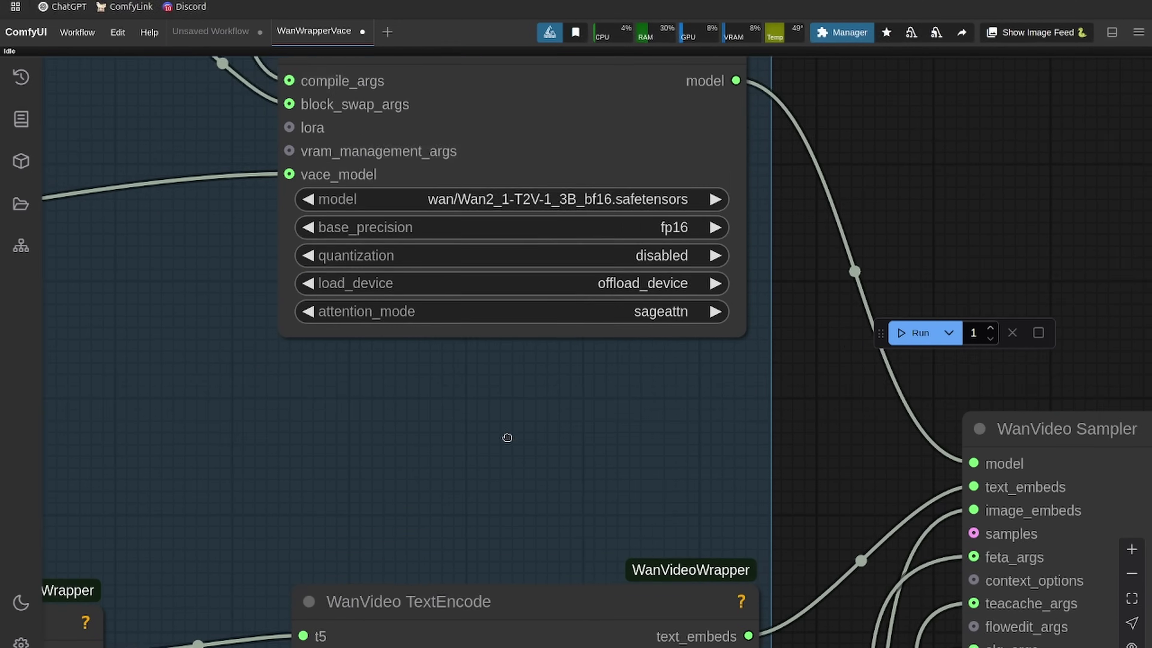
pyautogui.click(604, 310)
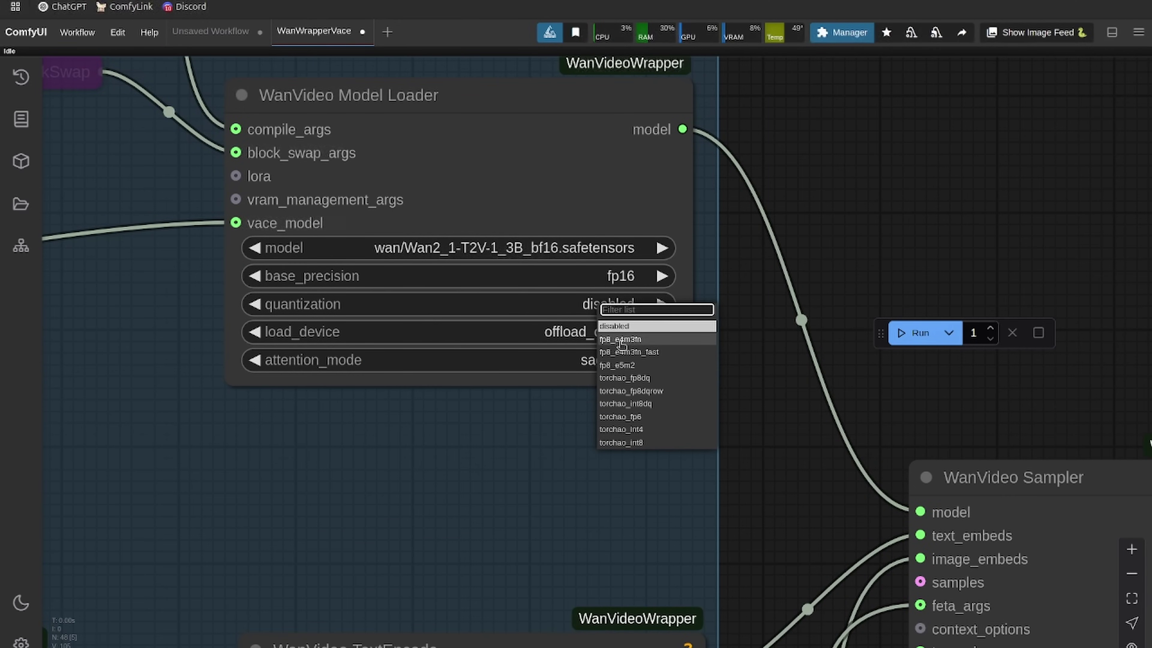
pyautogui.moveTo(287, 487); pyautogui.dragTo(378, 404)
pyautogui.scroll(-1, 501, 155)
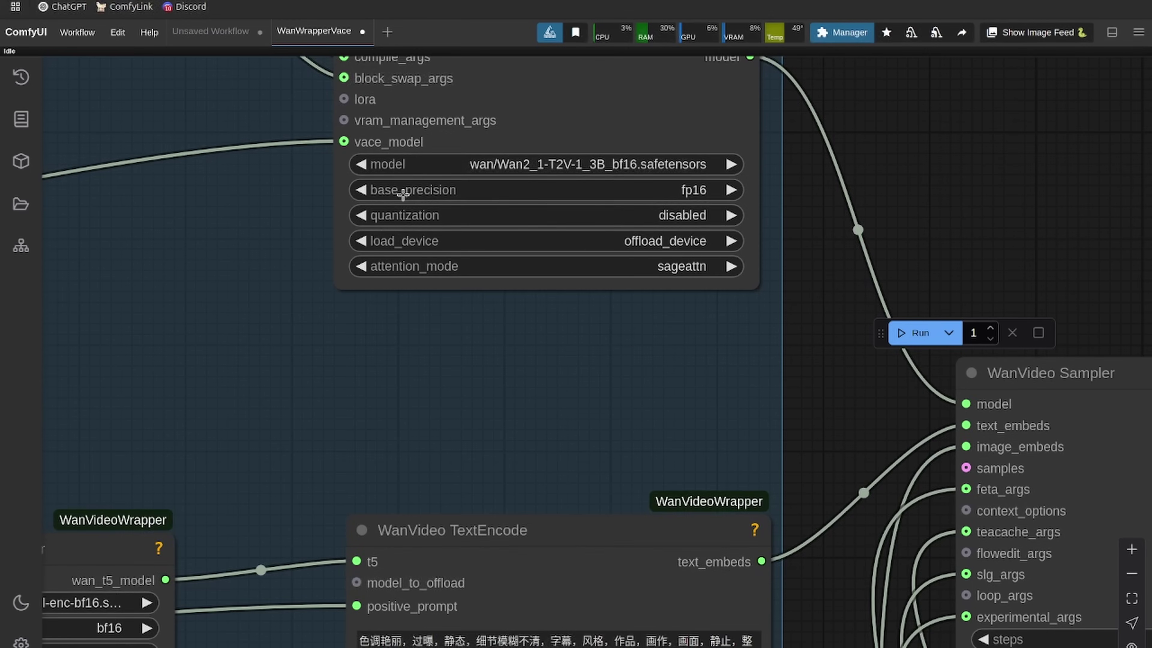
# Step: Examine the model, precision and quantization settings of the Load WanVideo T5 TextEncoder and WanVideo VAE Loader nodes
pyautogui.moveTo(317, 295); pyautogui.dragTo(331, 408)
pyautogui.moveTo(226, 462); pyautogui.dragTo(685, 90)
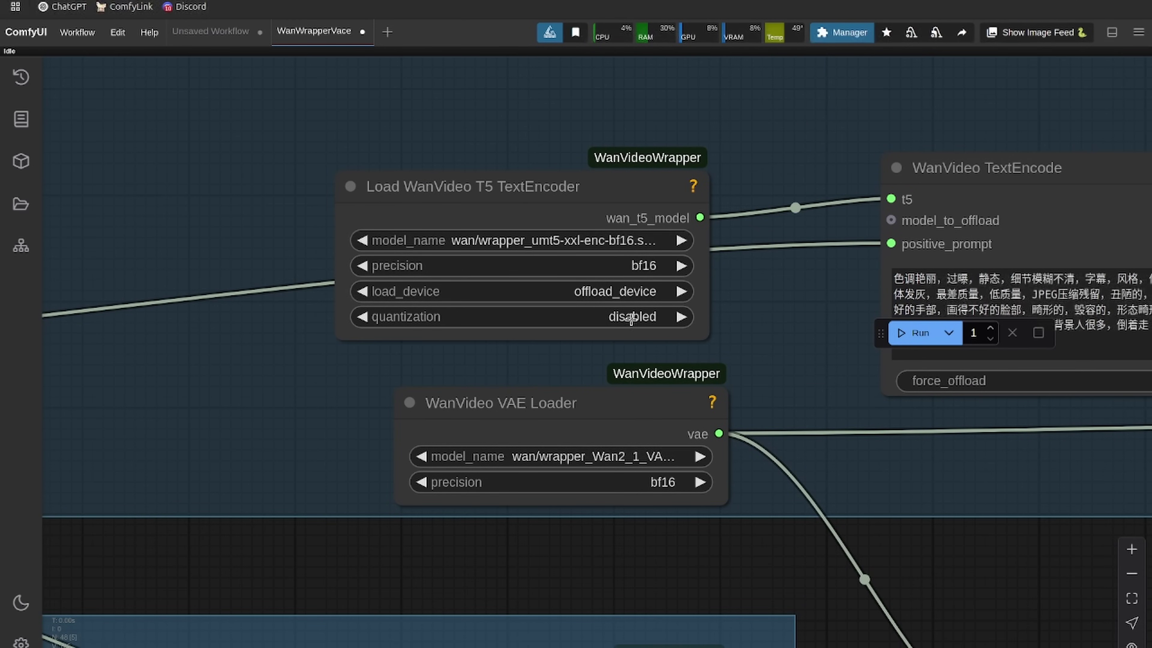
pyautogui.moveTo(788, 347); pyautogui.dragTo(727, 159)
pyautogui.scroll(-2, 743, 295)
pyautogui.scroll(-2, 719, 166)
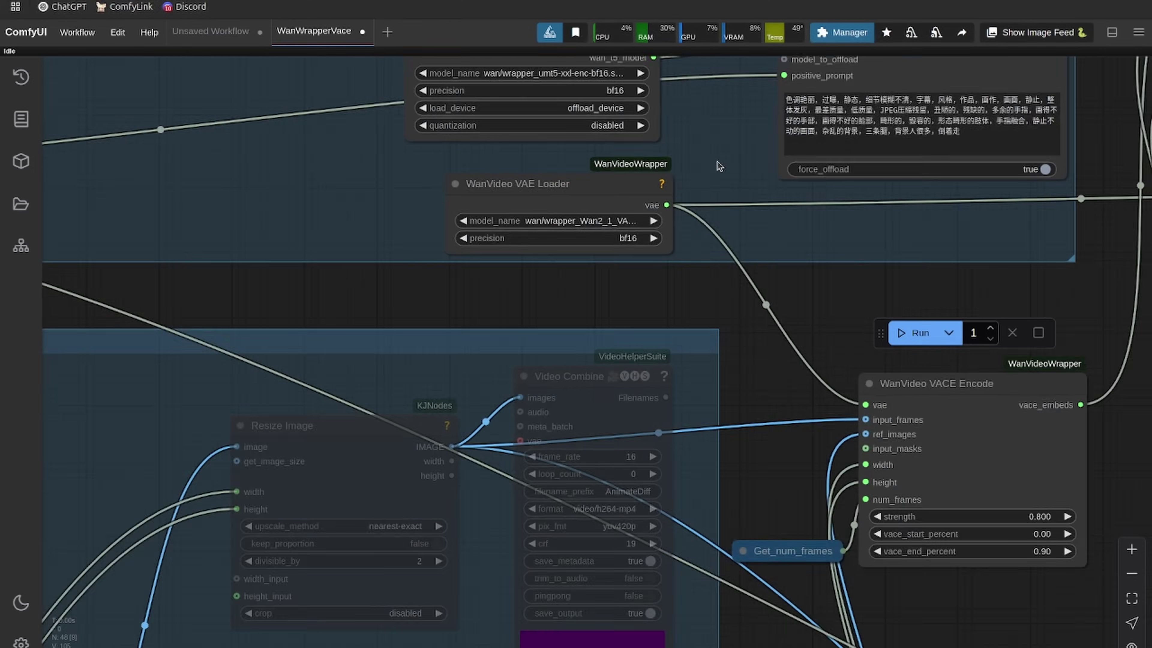
# Step: Examine the Reference Image group's First Frame, width and height nodes and the source video in the Input Video group
pyautogui.scroll(-4, 718, 163)
pyautogui.moveTo(83, 318); pyautogui.dragTo(514, 160)
pyautogui.moveTo(393, 391); pyautogui.dragTo(398, 100)
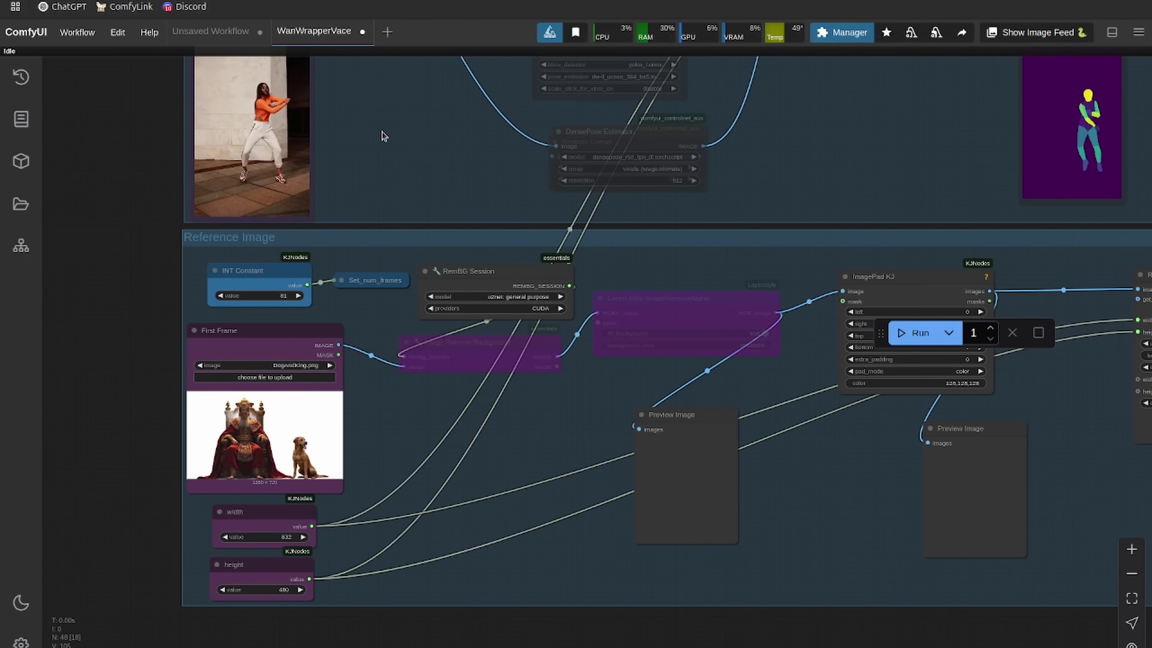
pyautogui.scroll(-1, 382, 135)
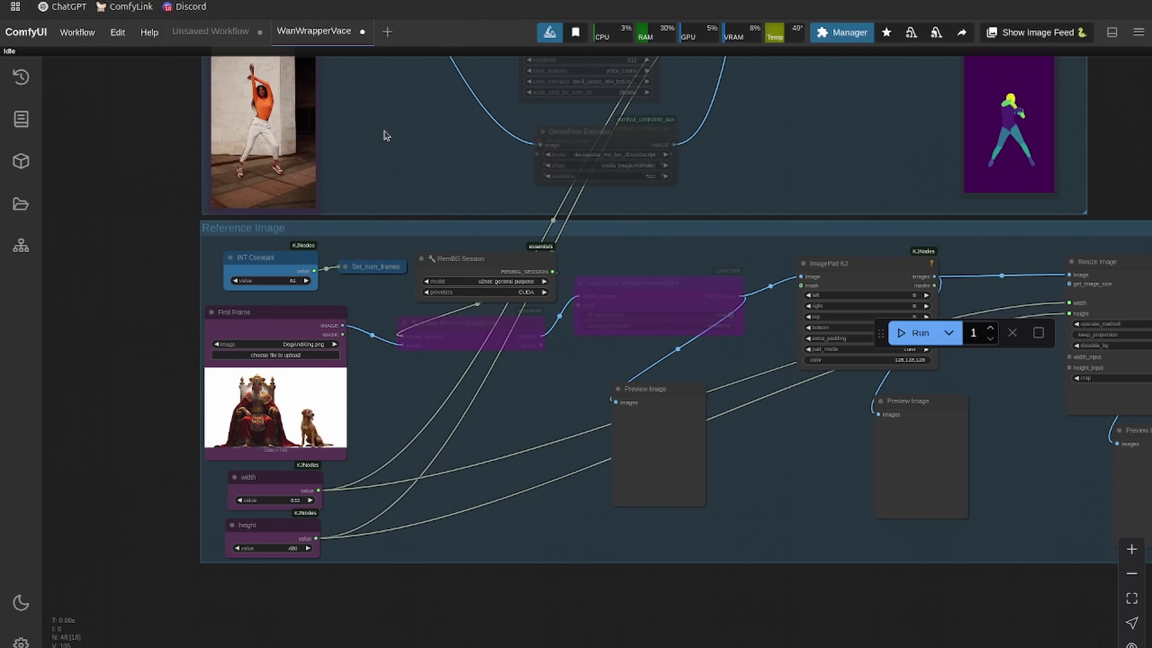
pyautogui.scroll(5, 400, 413)
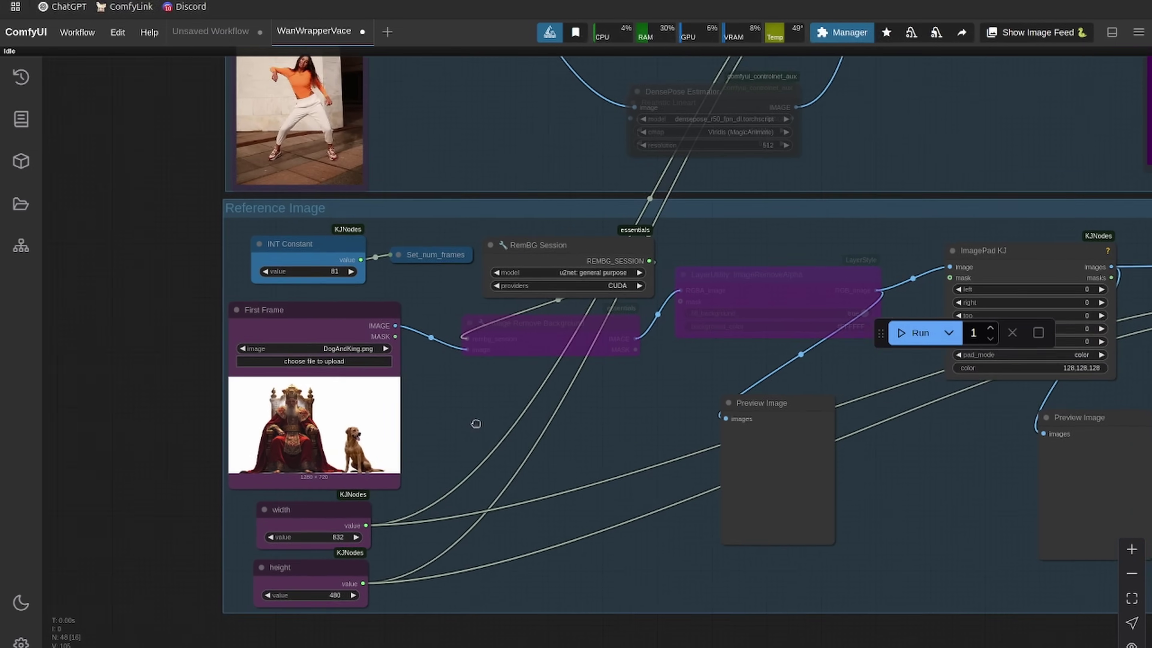
pyautogui.scroll(8, 534, 497)
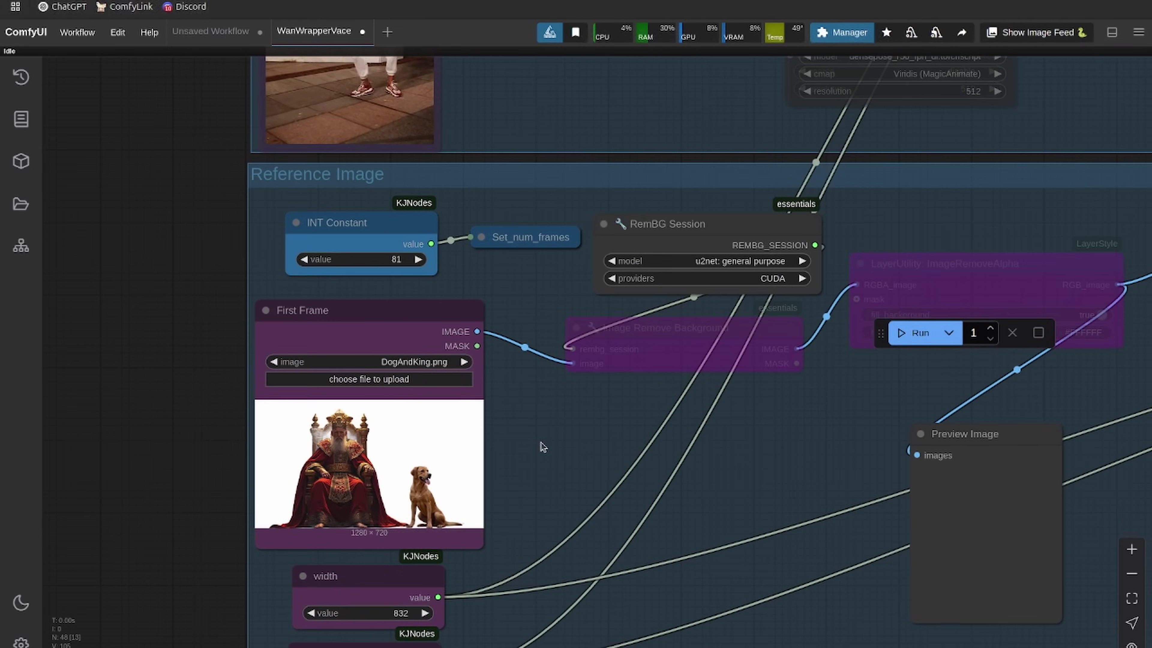
pyautogui.scroll(6, 526, 363)
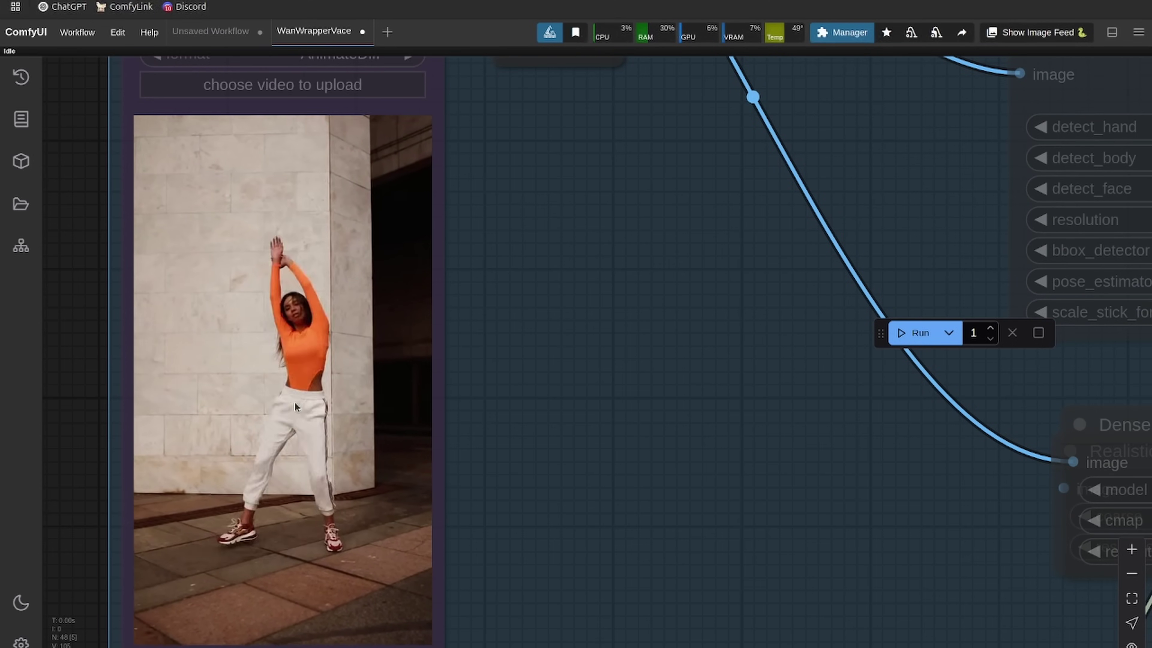
pyautogui.scroll(-2, 264, 325)
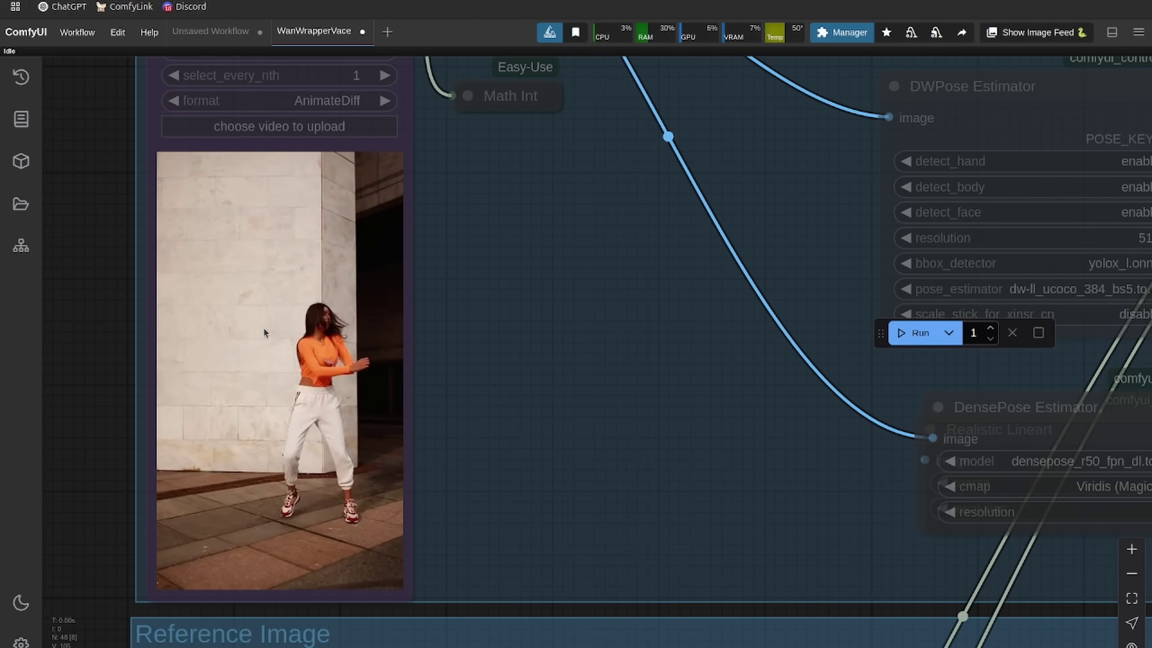
# Step: Set the First Frame node's image to BlondeWoman.png in the Reference Image group
pyautogui.scroll(-3, 263, 328)
pyautogui.moveTo(503, 426); pyautogui.dragTo(480, 229)
pyautogui.scroll(-5, 480, 229)
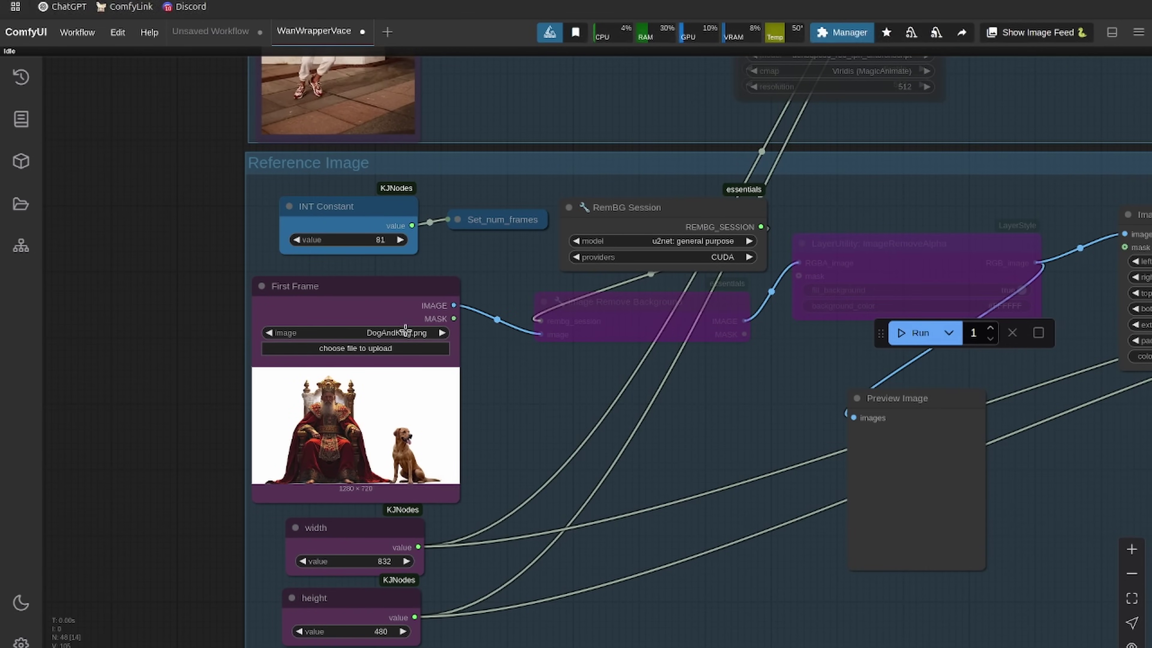
pyautogui.click(403, 331)
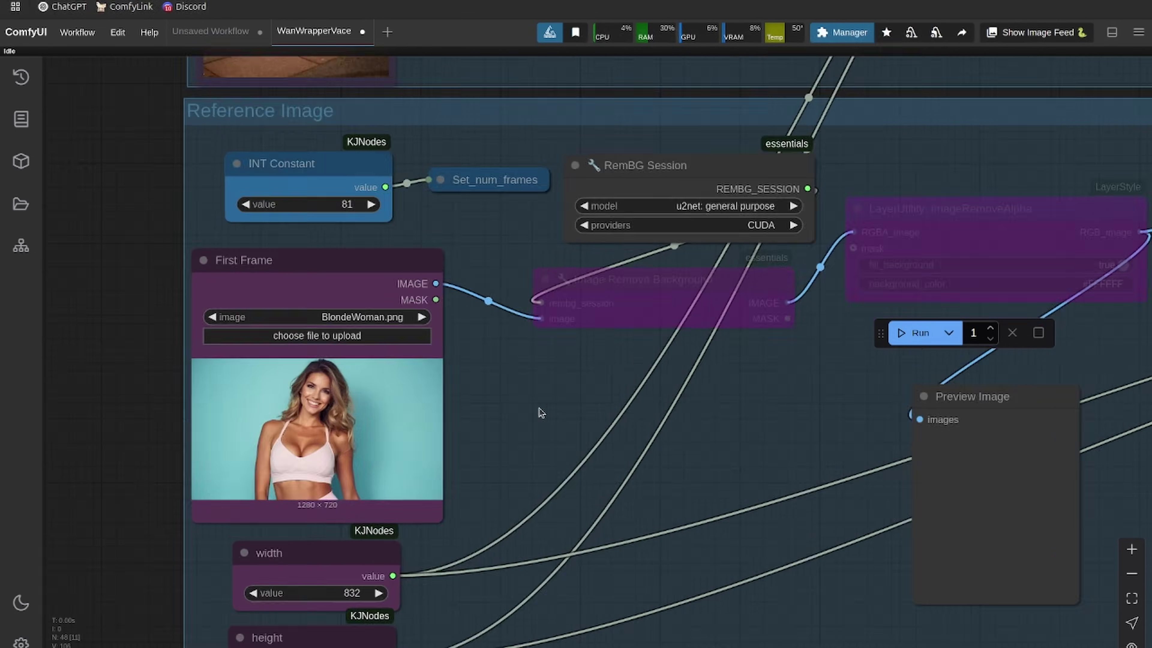
# Step: Remove the bypass from the Image Remove Background and LayerUtility: ImageRemoveAlpha nodes in the Reference Image group
pyautogui.scroll(1, 540, 409)
pyautogui.moveTo(544, 407); pyautogui.dragTo(670, 376)
pyautogui.scroll(-2, 655, 353)
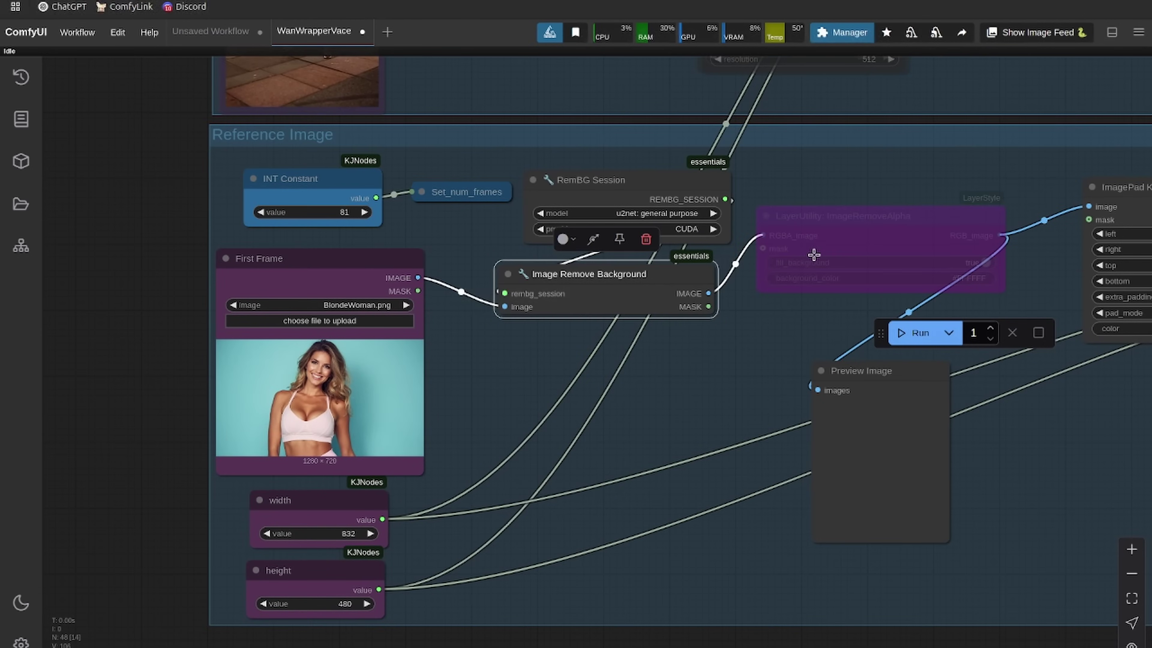
pyautogui.rightClick(828, 227)
pyautogui.click(837, 466)
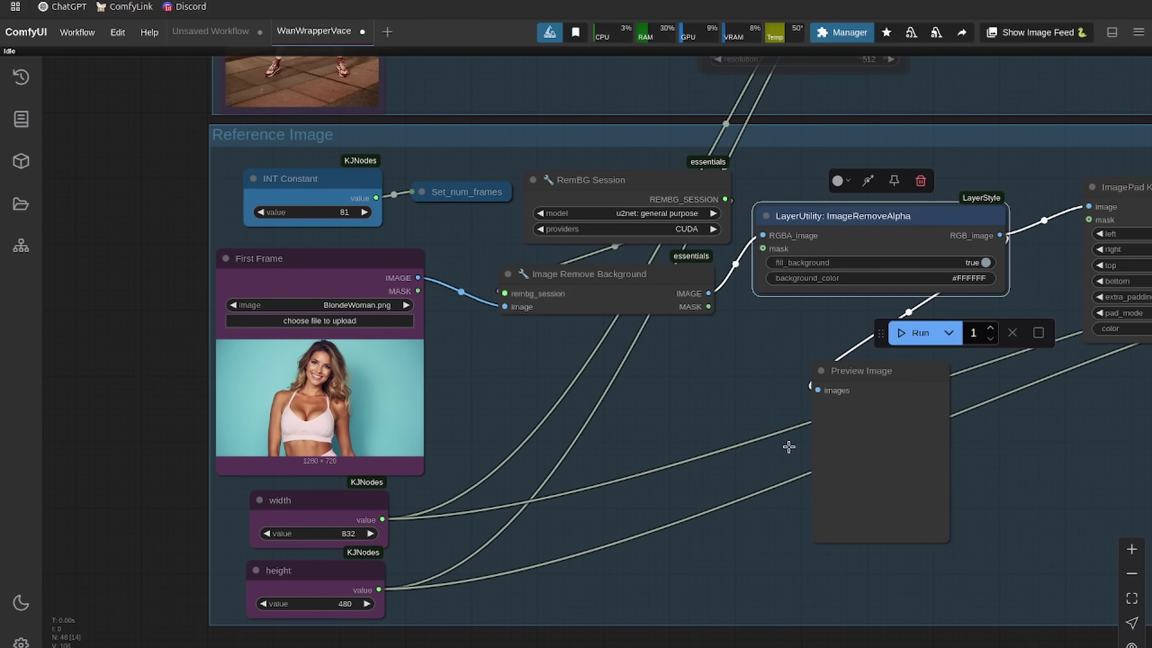
# Step: Nudge the RemBG Session node slightly down and to the left, closer to the Image Remove Background node
pyautogui.moveTo(605, 275); pyautogui.dragTo(403, 342)
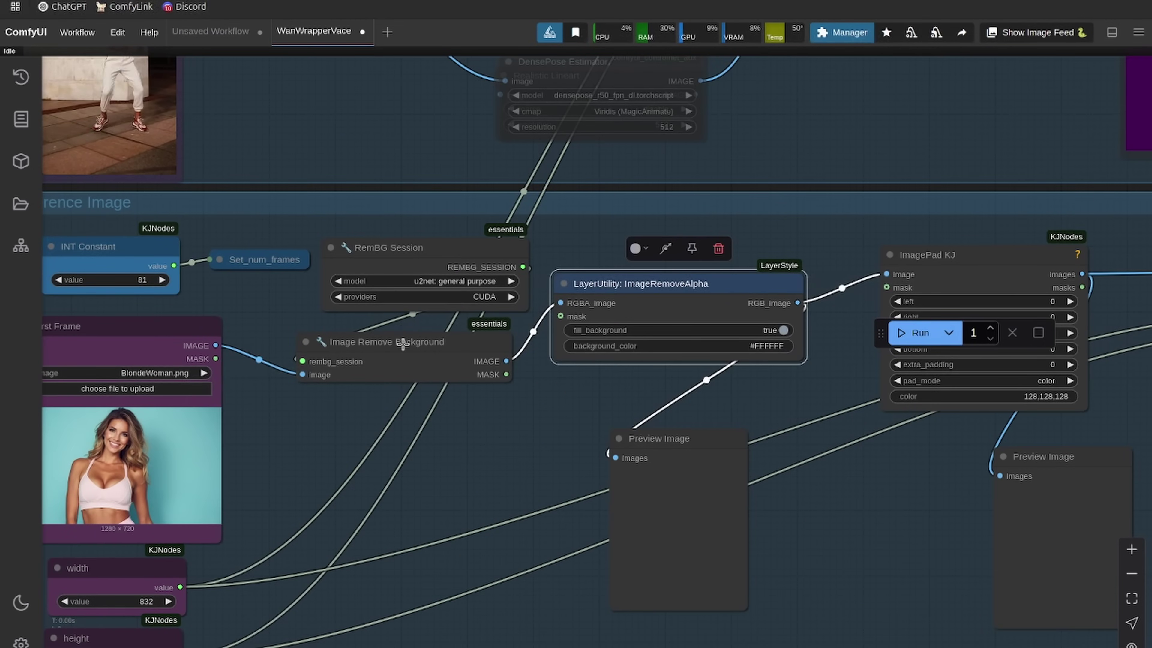
pyautogui.moveTo(481, 439); pyautogui.dragTo(627, 398)
pyautogui.moveTo(535, 208); pyautogui.dragTo(524, 220)
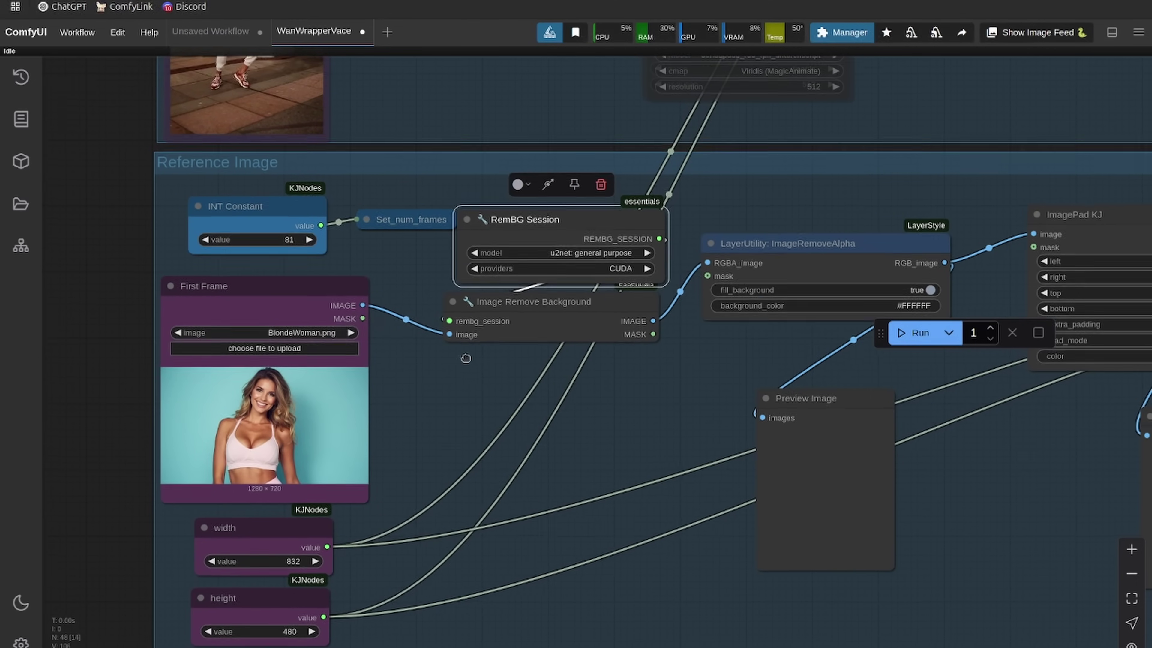
pyautogui.moveTo(466, 358); pyautogui.dragTo(497, 334)
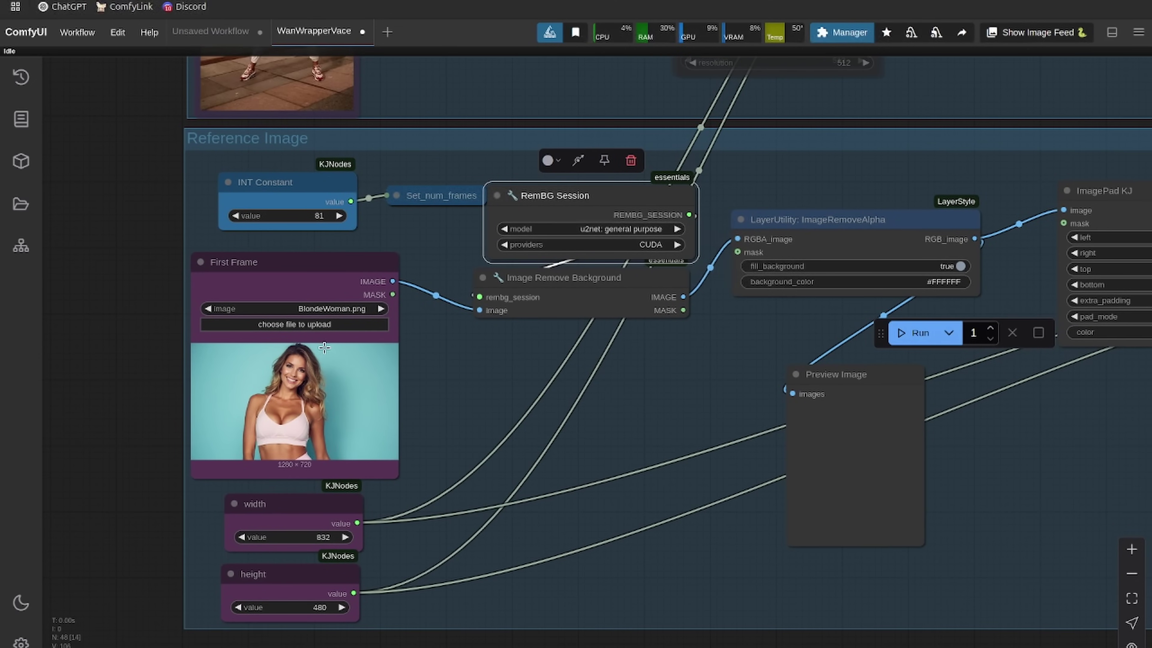
pyautogui.moveTo(591, 341); pyautogui.dragTo(466, 343)
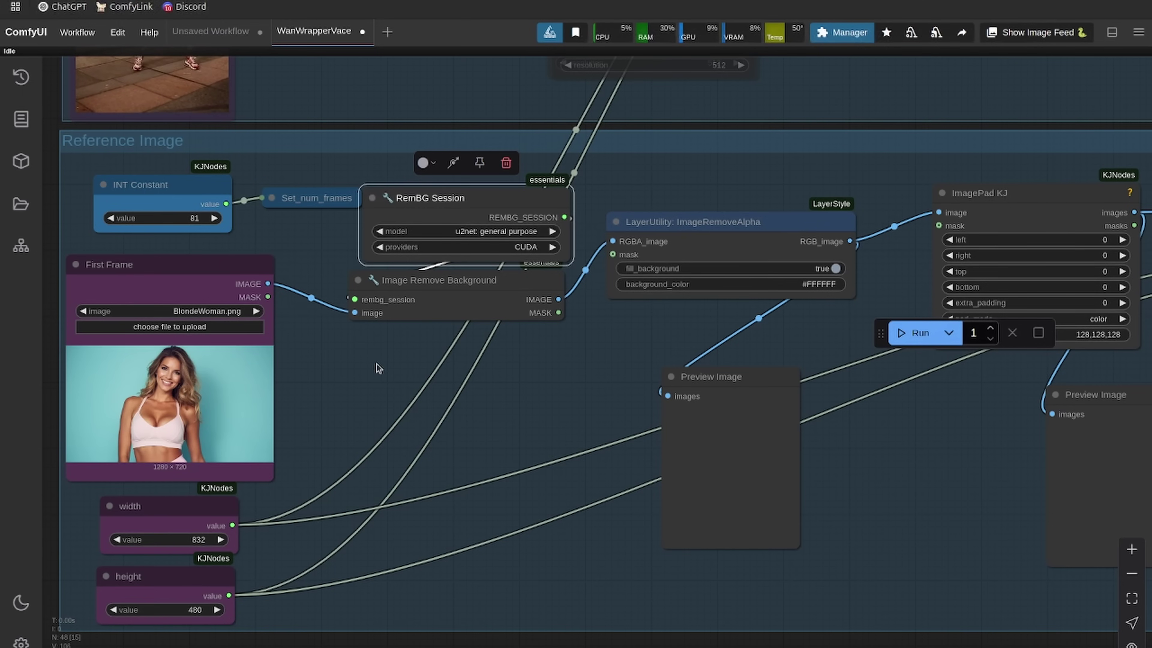
# Step: Examine the WanVideo VACE Encode node's inputs, strength and start and end percentages
pyautogui.moveTo(571, 388); pyautogui.dragTo(306, 412)
pyautogui.scroll(-4, 305, 411)
pyautogui.moveTo(871, 149); pyautogui.dragTo(567, 218)
pyautogui.moveTo(671, 159); pyautogui.dragTo(630, 365)
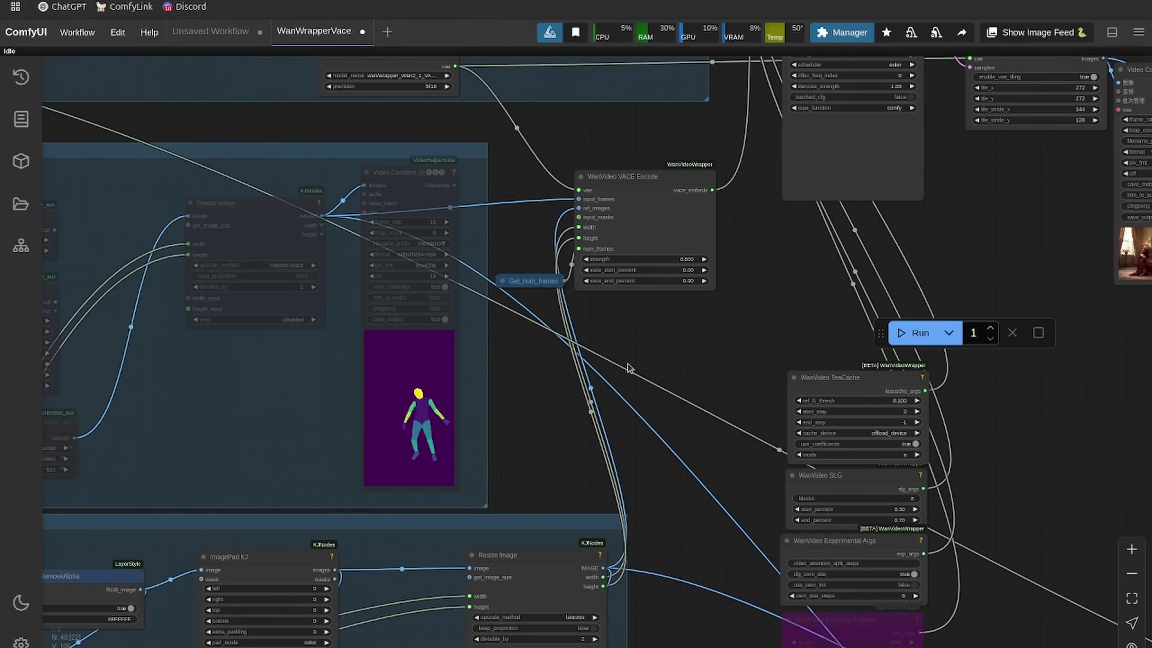
pyautogui.moveTo(669, 329); pyautogui.dragTo(624, 399)
pyautogui.scroll(5, 611, 260)
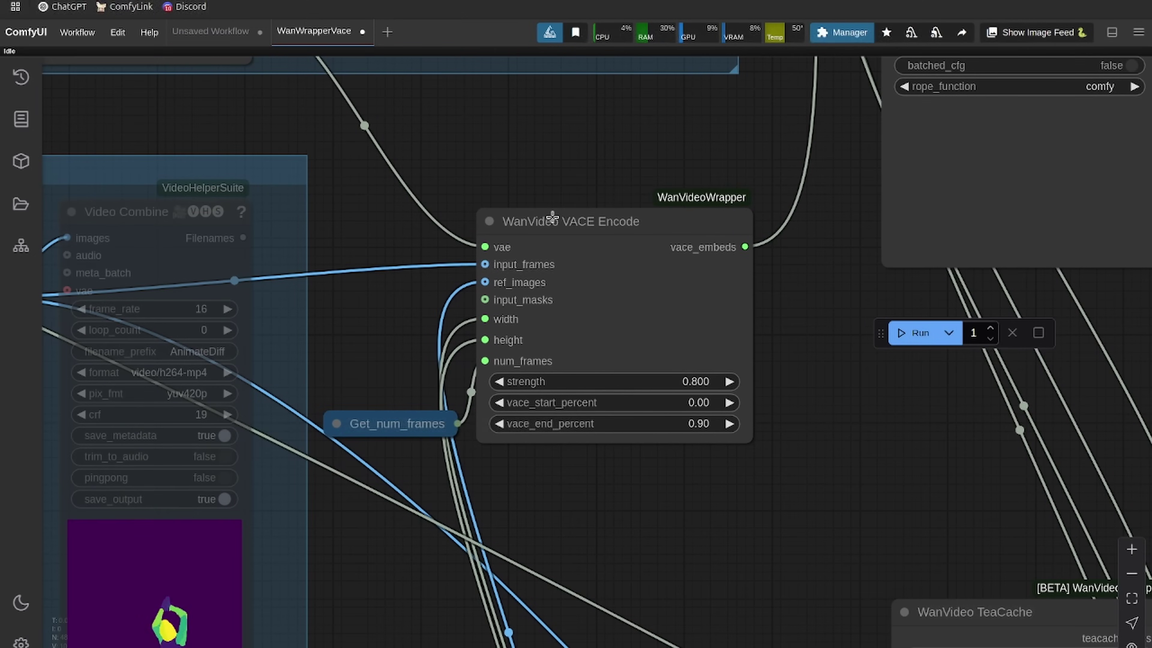
pyautogui.scroll(-5, 556, 227)
pyautogui.hscroll(-5, 630, 253)
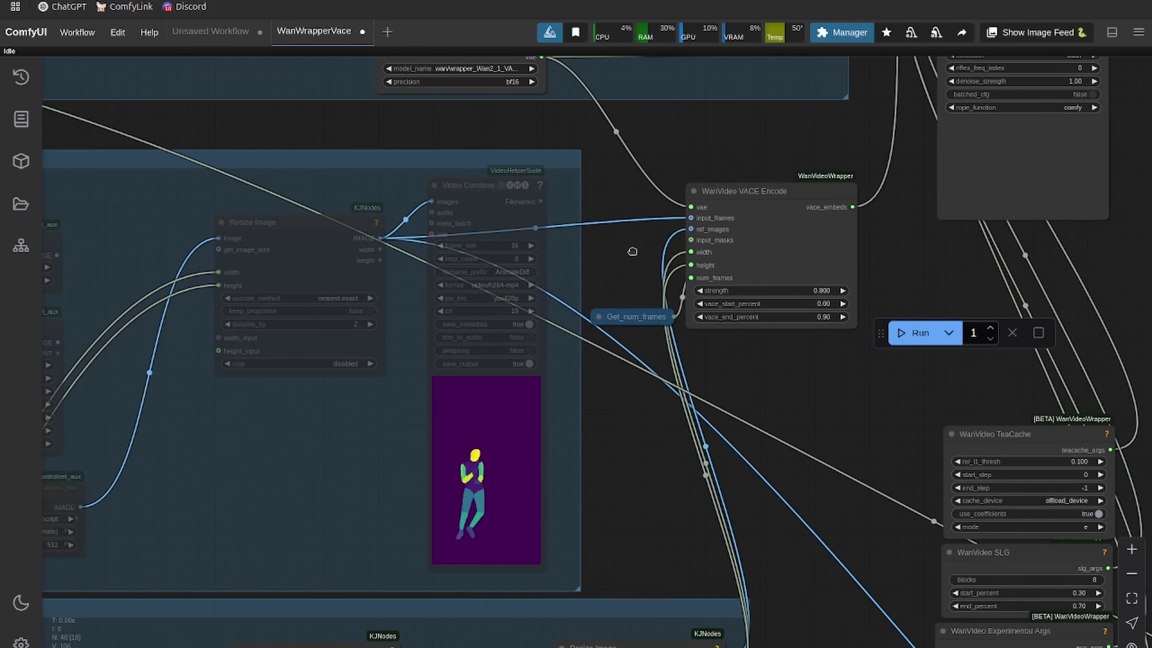
# Step: Trace the image connections from the Input Video group and the Reference Image group's resize chain towards the VACE Encode node
pyautogui.moveTo(287, 529); pyautogui.dragTo(599, 452)
pyautogui.moveTo(384, 206); pyautogui.dragTo(585, 322)
pyautogui.moveTo(831, 427); pyautogui.dragTo(424, 312)
pyautogui.moveTo(255, 478); pyautogui.dragTo(866, 125)
pyautogui.moveTo(637, 379); pyautogui.dragTo(269, 480)
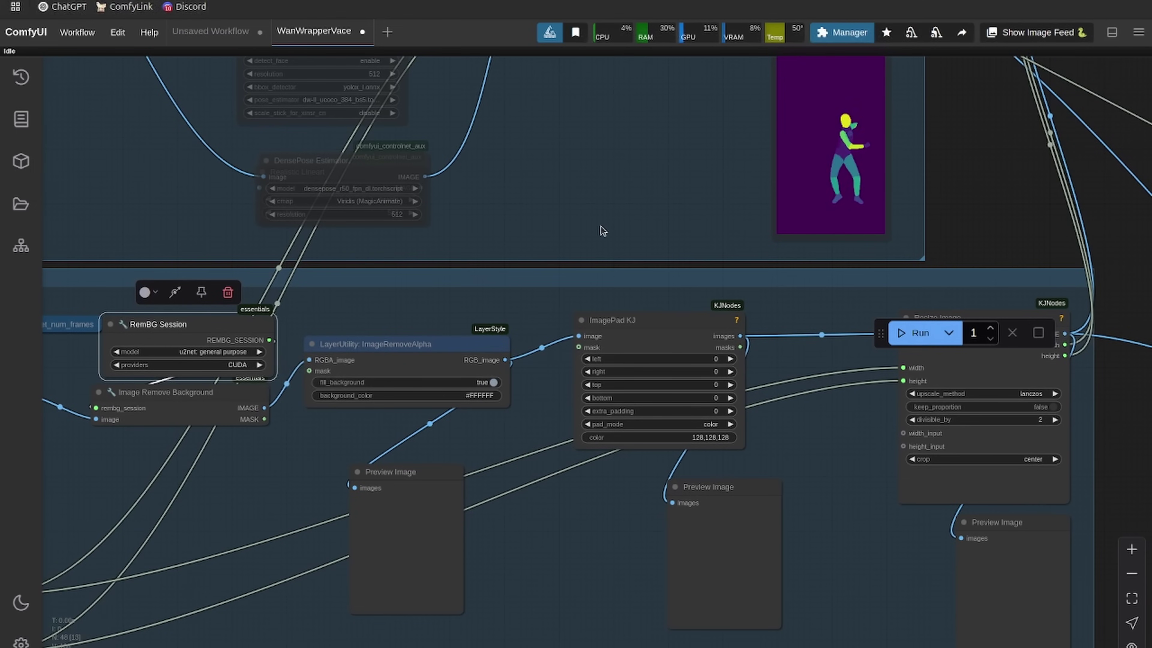
# Step: Detach the input_frames link from the WanVideo VACE Encode node and reconnect it to the same input
pyautogui.moveTo(611, 170); pyautogui.dragTo(279, 423)
pyautogui.moveTo(767, 286); pyautogui.dragTo(582, 459)
pyautogui.scroll(4, 581, 459)
pyautogui.moveTo(494, 246); pyautogui.dragTo(328, 254)
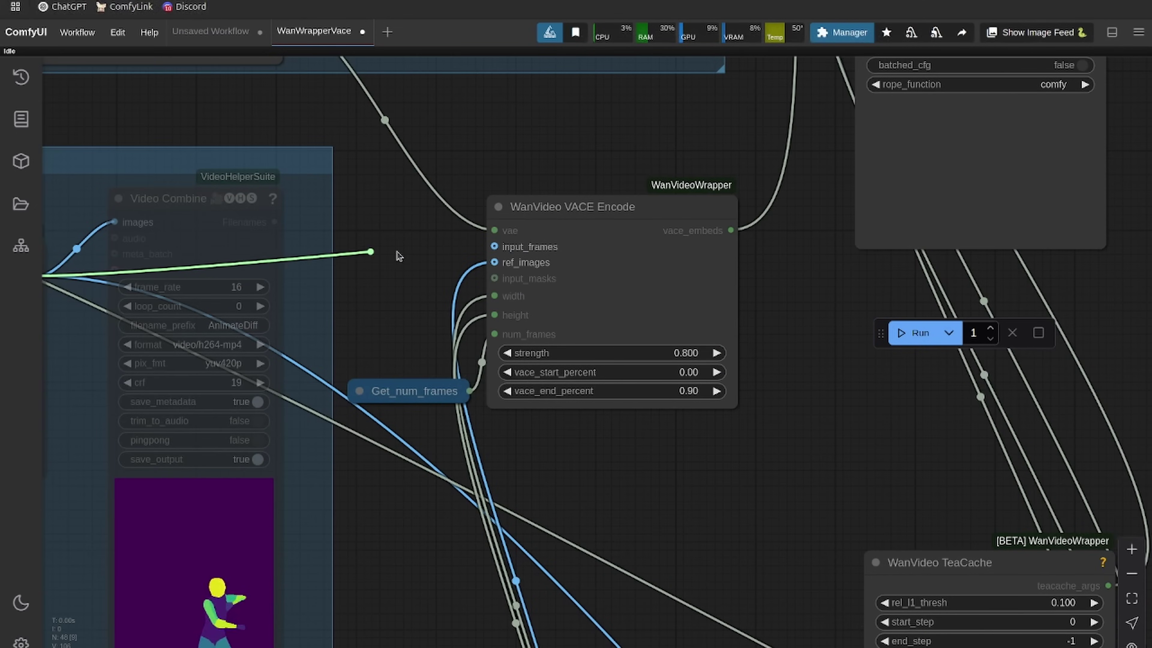
pyautogui.moveTo(398, 257); pyautogui.dragTo(505, 247)
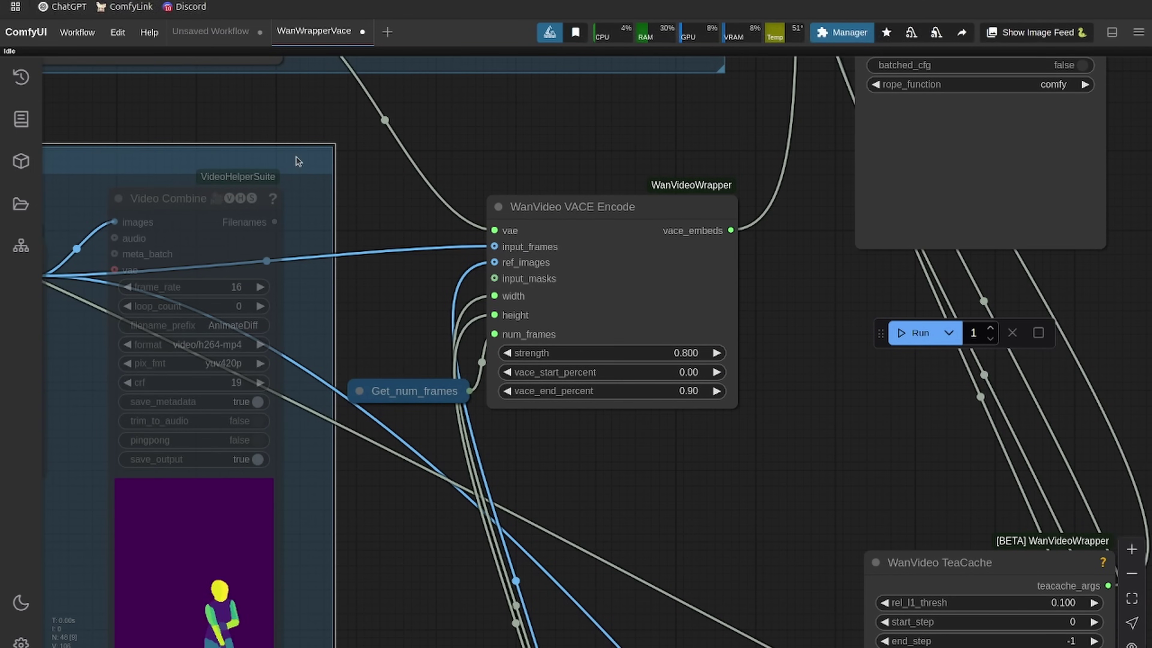
# Step: Select the WanVideo VACE Encode node, review its connections and check the width and height nodes in the Reference Image group
pyautogui.click(548, 208)
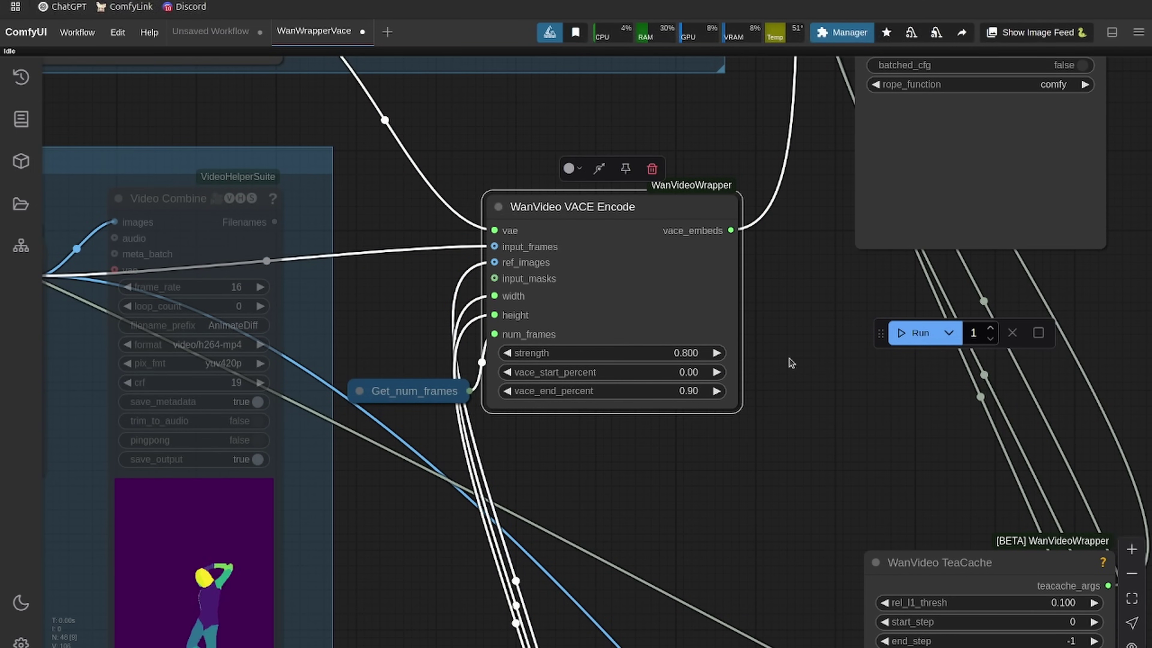
pyautogui.moveTo(789, 359); pyautogui.dragTo(838, 347)
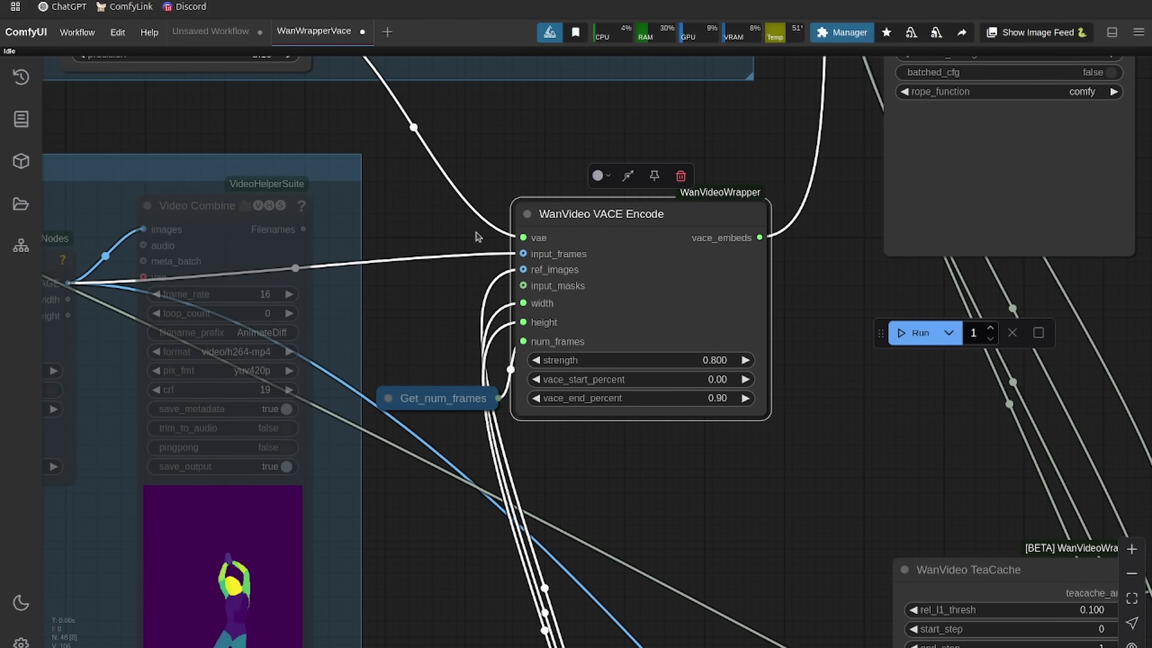
pyautogui.moveTo(746, 480); pyautogui.dragTo(795, 419)
pyautogui.scroll(-6, 607, 381)
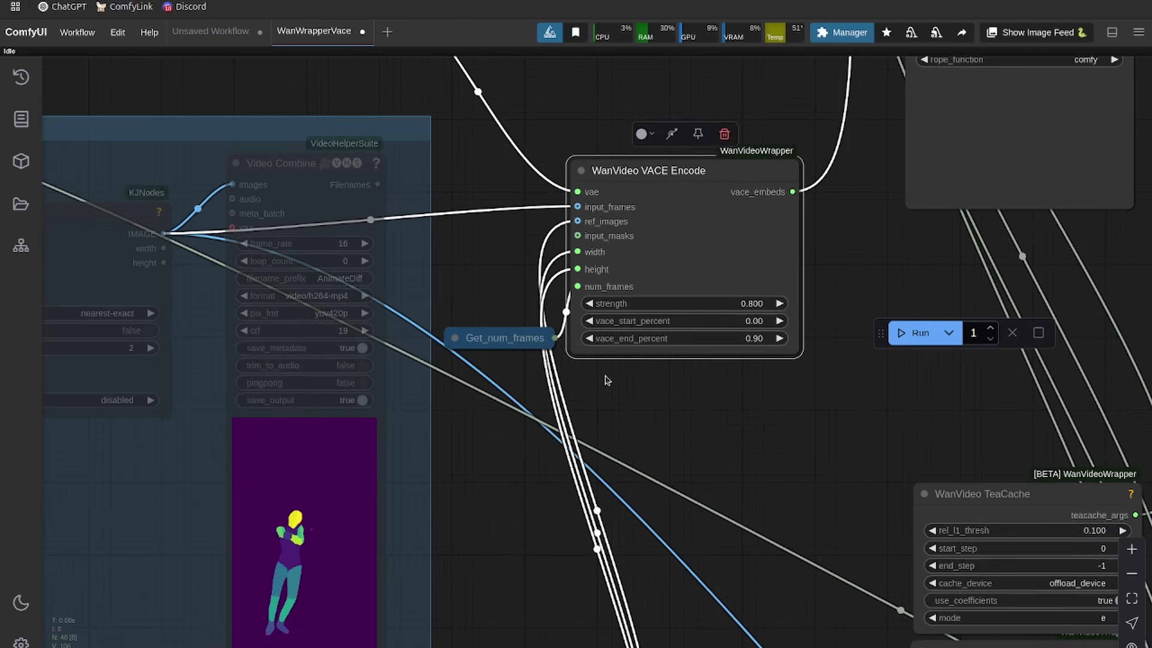
pyautogui.moveTo(653, 426); pyautogui.dragTo(1147, 117)
pyautogui.scroll(5, 526, 403)
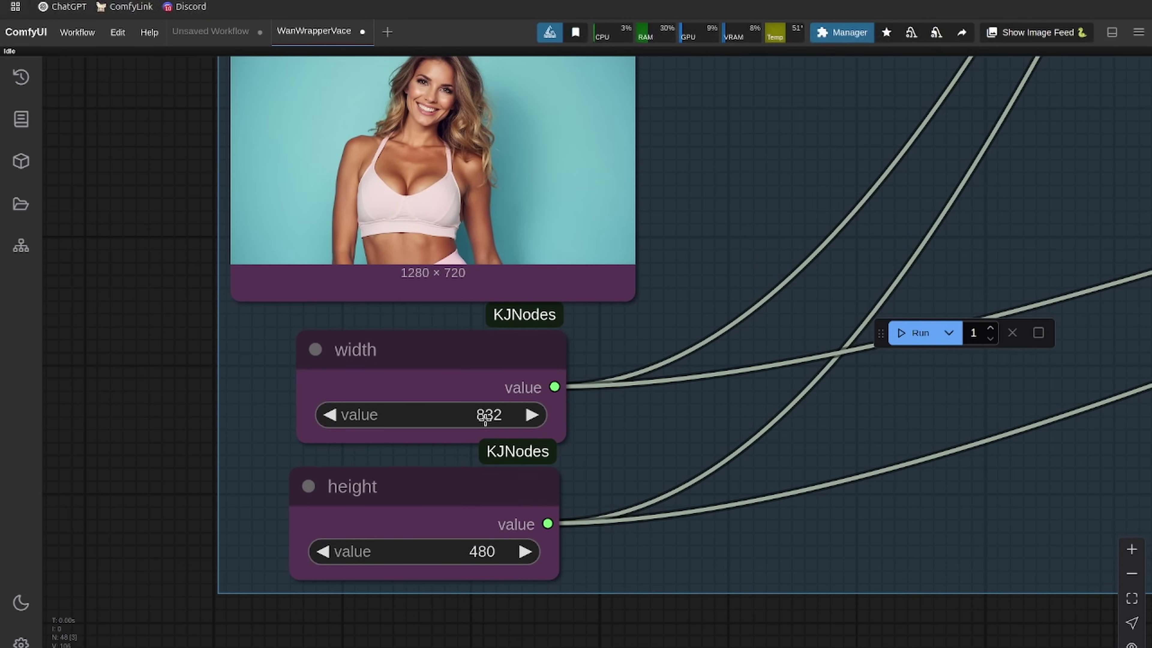
# Step: Examine the WanVideo Sampler node's steps, cfg, shift, seed and scheduler settings
pyautogui.scroll(-12, 527, 387)
pyautogui.moveTo(1065, 127); pyautogui.dragTo(712, 455)
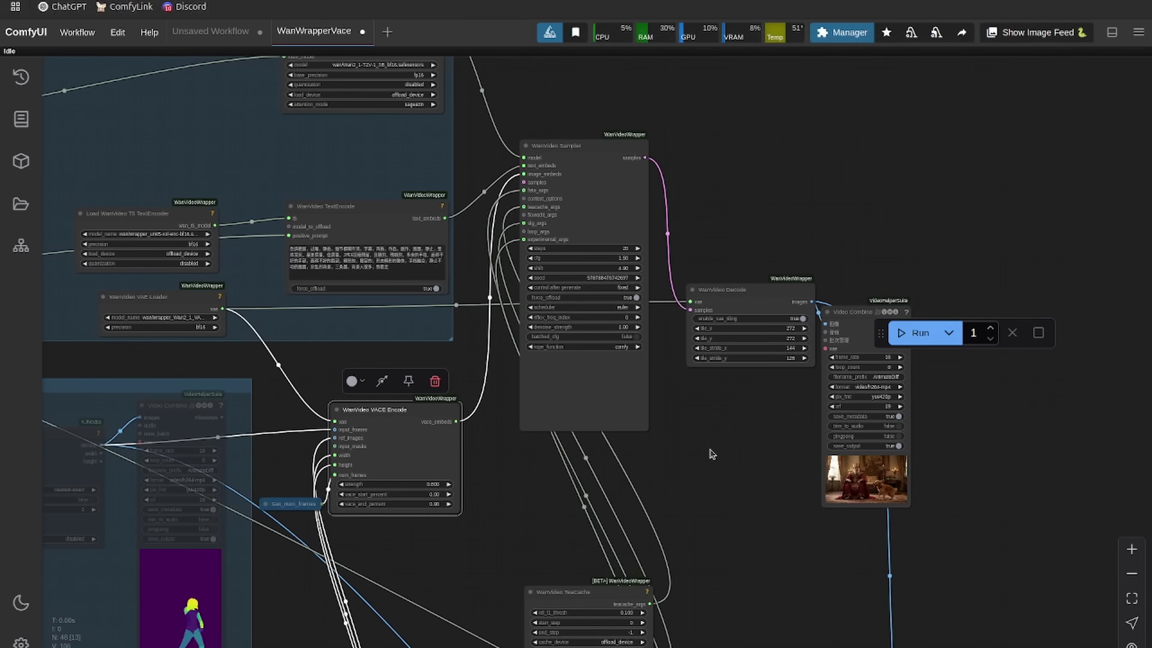
pyautogui.scroll(5, 694, 422)
pyautogui.moveTo(681, 395); pyautogui.dragTo(805, 608)
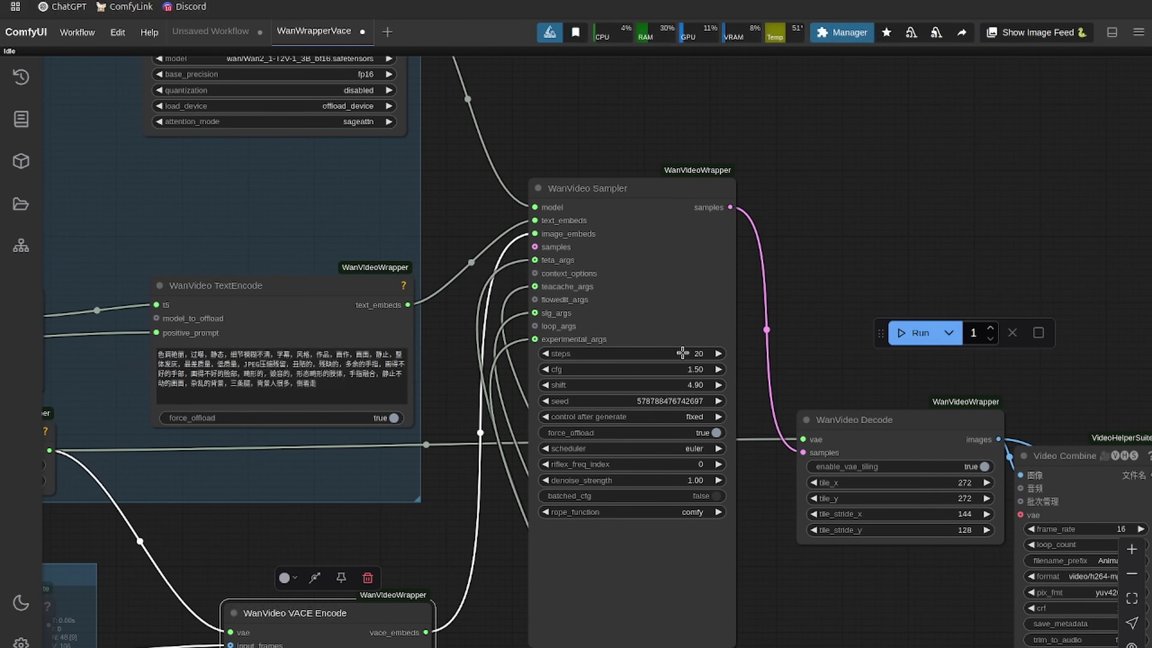
pyautogui.scroll(-2, 682, 353)
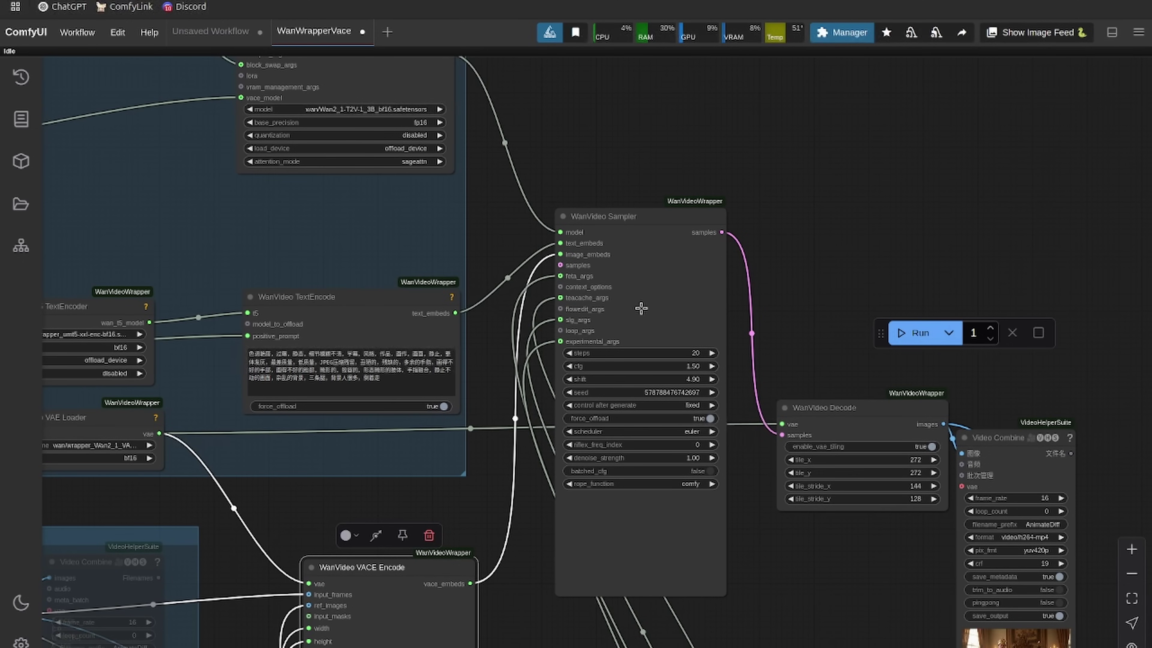
# Step: Examine the settings of the WanVideo TeaCache, SLG and Experimental Args nodes that feed the sampler
pyautogui.scroll(-1, 560, 163)
pyautogui.moveTo(836, 631); pyautogui.dragTo(493, 250)
pyautogui.moveTo(490, 506); pyautogui.dragTo(554, 409)
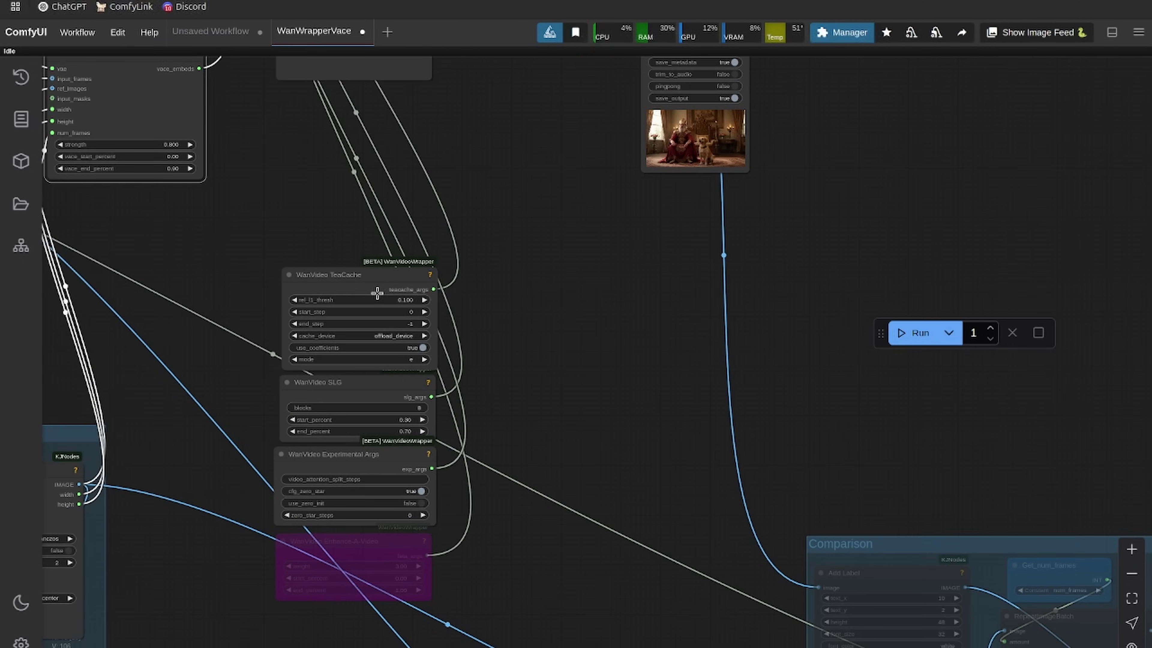
pyautogui.scroll(2, 423, 324)
pyautogui.moveTo(572, 358); pyautogui.dragTo(629, 283)
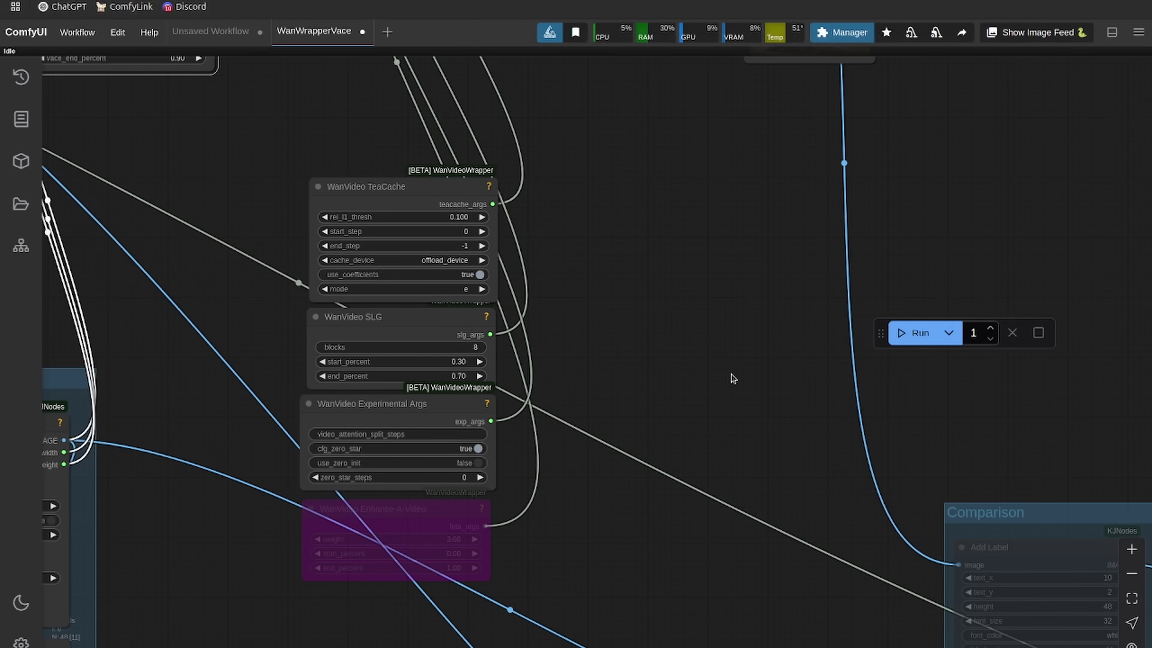
pyautogui.scroll(-2, 738, 326)
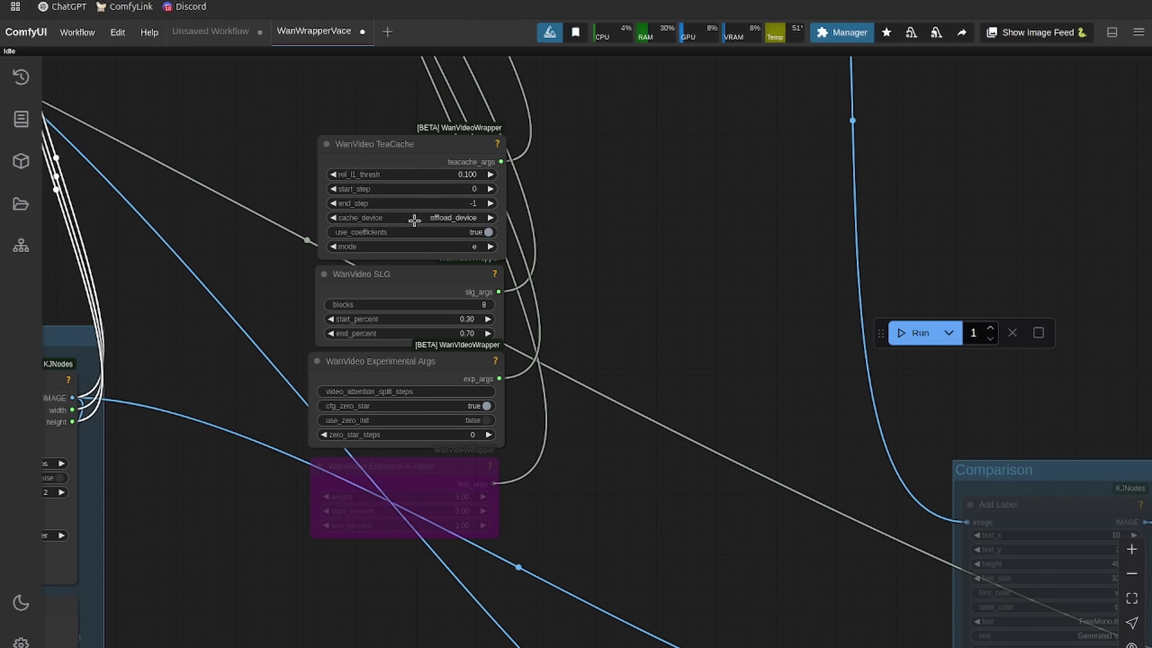
pyautogui.moveTo(709, 292); pyautogui.dragTo(455, 389)
# Step: Replace the prompt in the String Constant Multiline node with "A woman walking next to a pool"
pyautogui.scroll(-3, 612, 275)
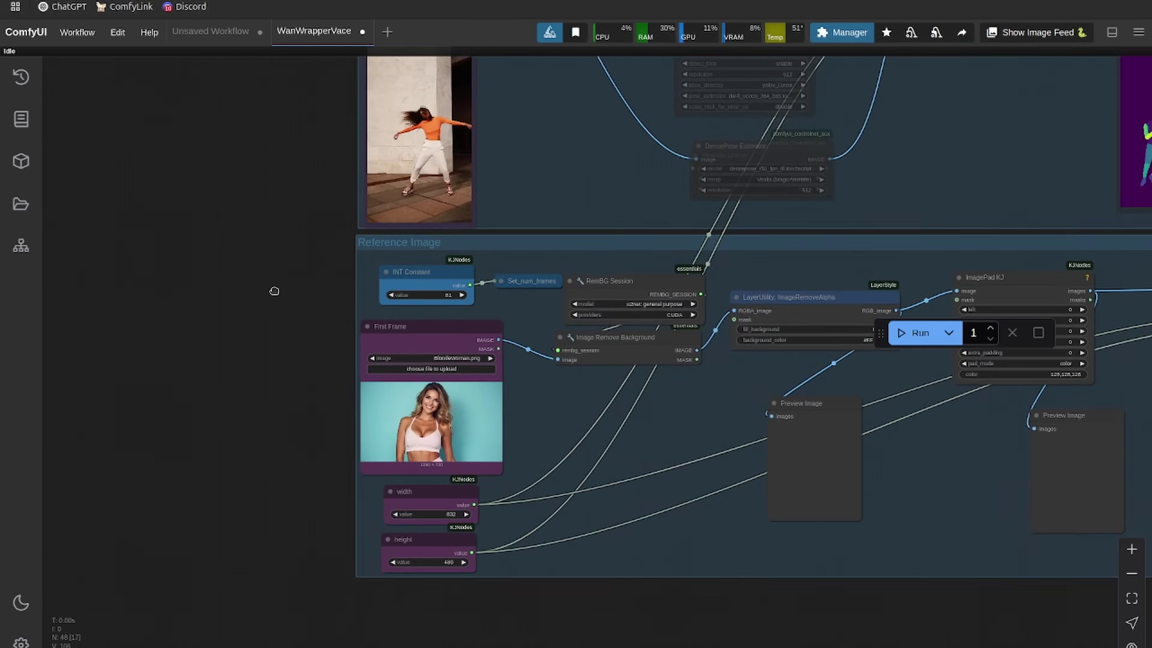
pyautogui.moveTo(276, 290); pyautogui.dragTo(159, 570)
pyautogui.moveTo(400, 398); pyautogui.dragTo(450, 589)
pyautogui.moveTo(388, 295); pyautogui.dragTo(186, 236)
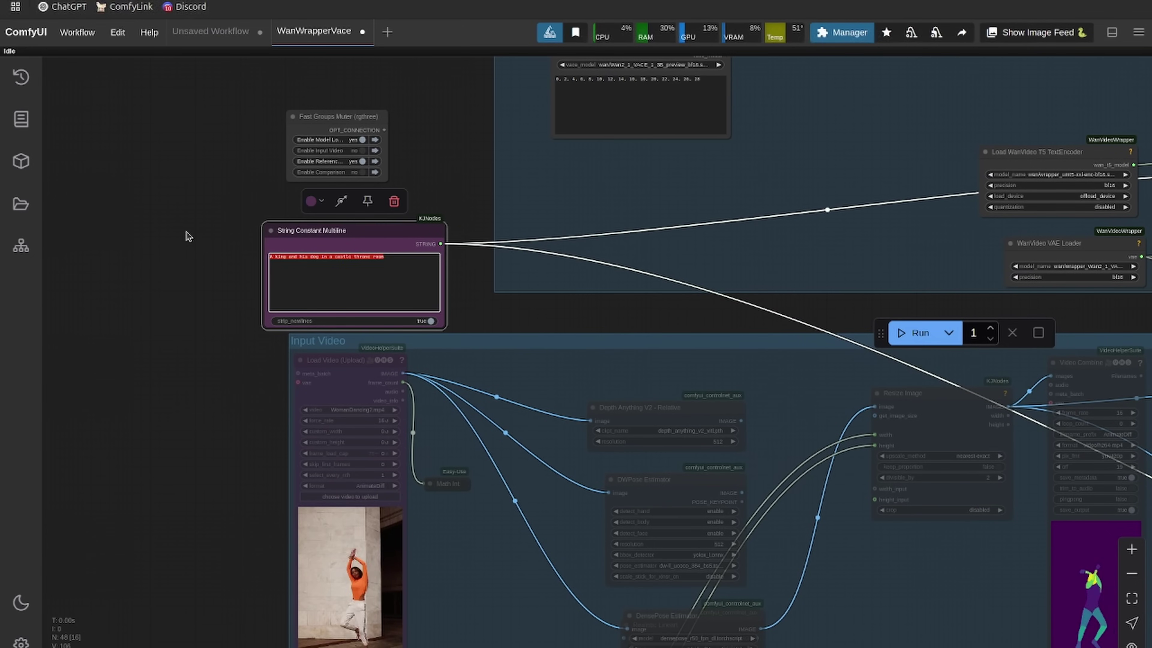
pyautogui.write('A woman w')
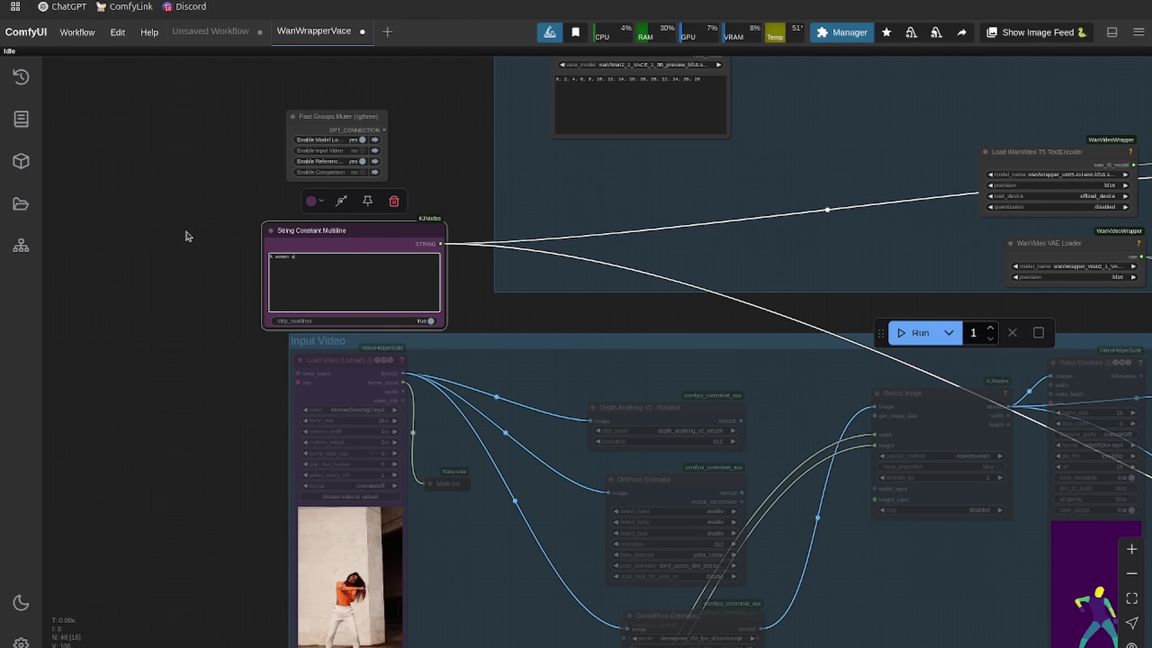
pyautogui.write('alking next t')
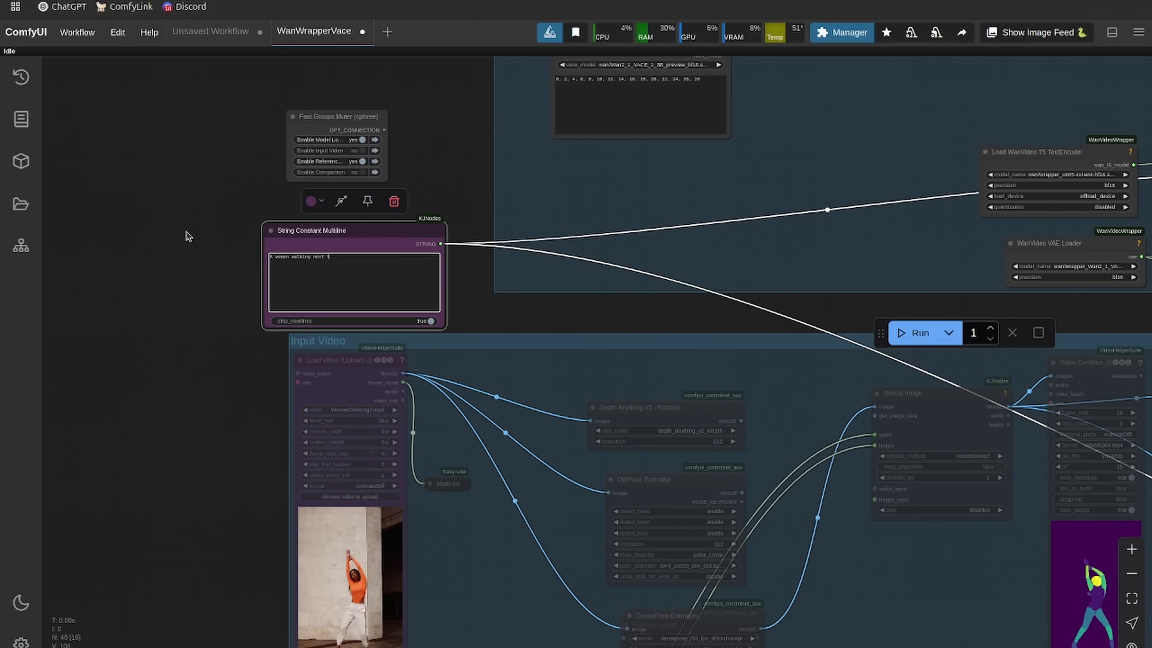
pyautogui.write('o a pool')
# Step: Run the workflow and check the resized reference image preview and the sampler's live preview
pyautogui.scroll(-10, 323, 334)
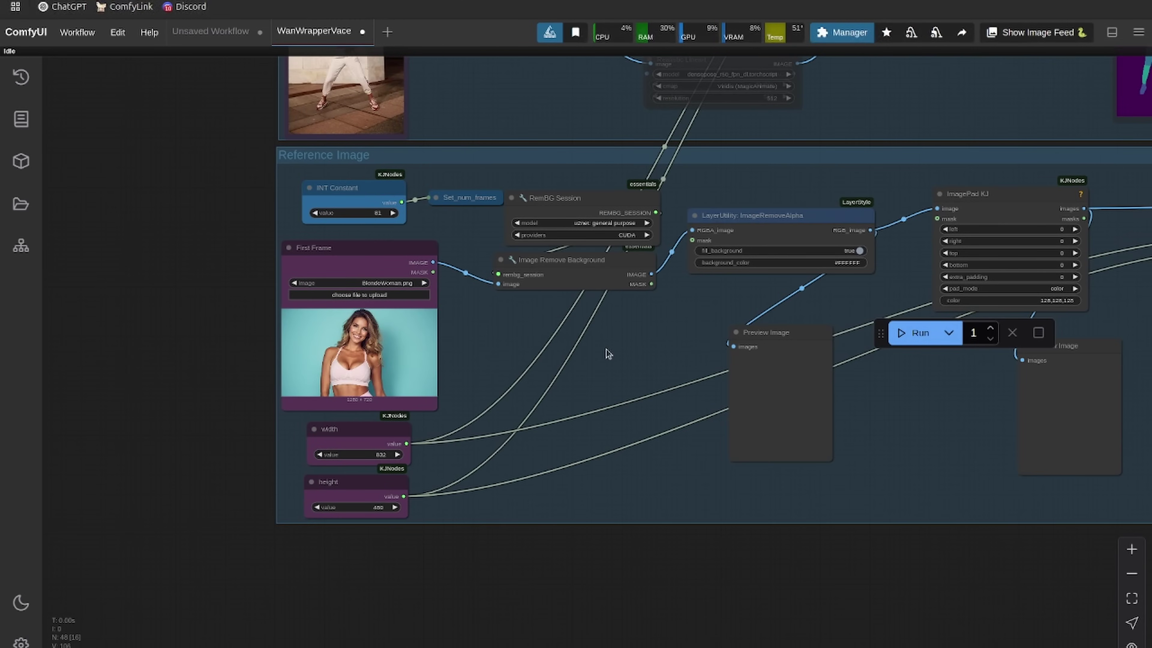
pyautogui.moveTo(671, 329); pyautogui.dragTo(343, 328)
pyautogui.hscroll(7, 863, 353)
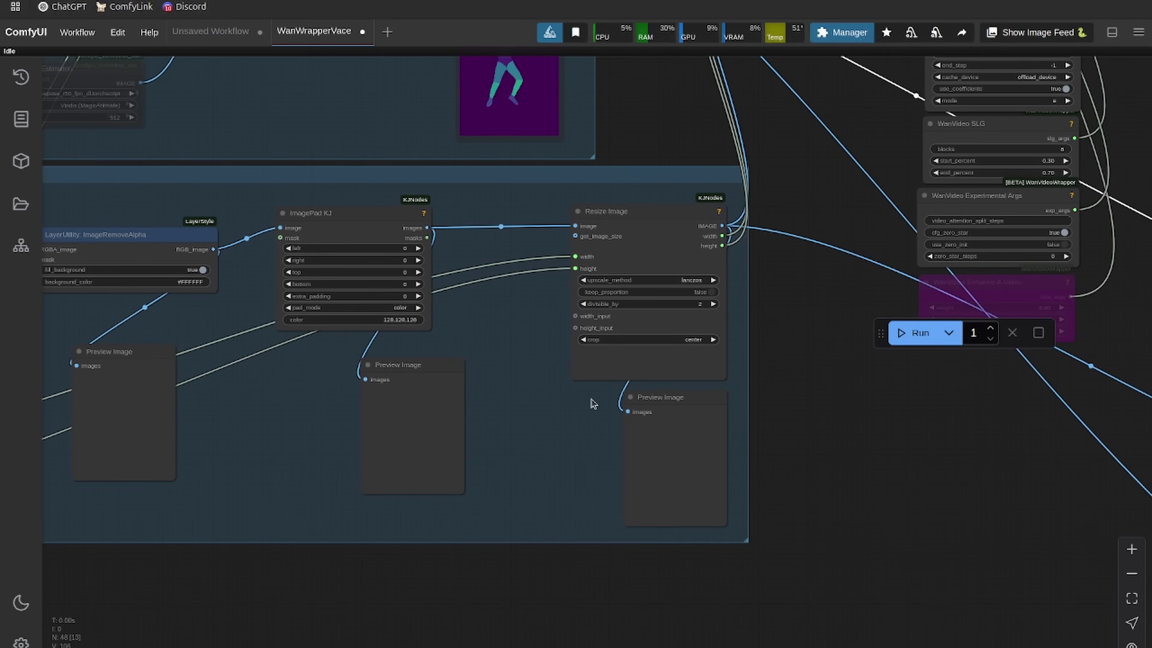
pyautogui.moveTo(775, 385); pyautogui.dragTo(471, 434)
pyautogui.scroll(-4, 471, 434)
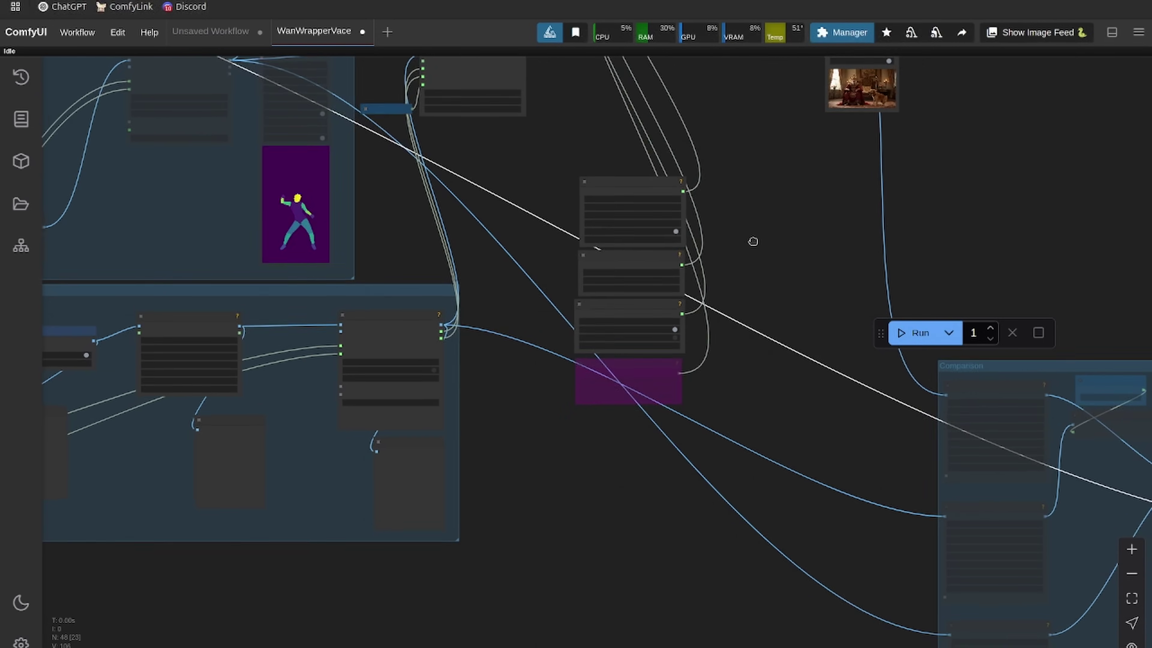
pyautogui.moveTo(753, 242); pyautogui.dragTo(1123, 204)
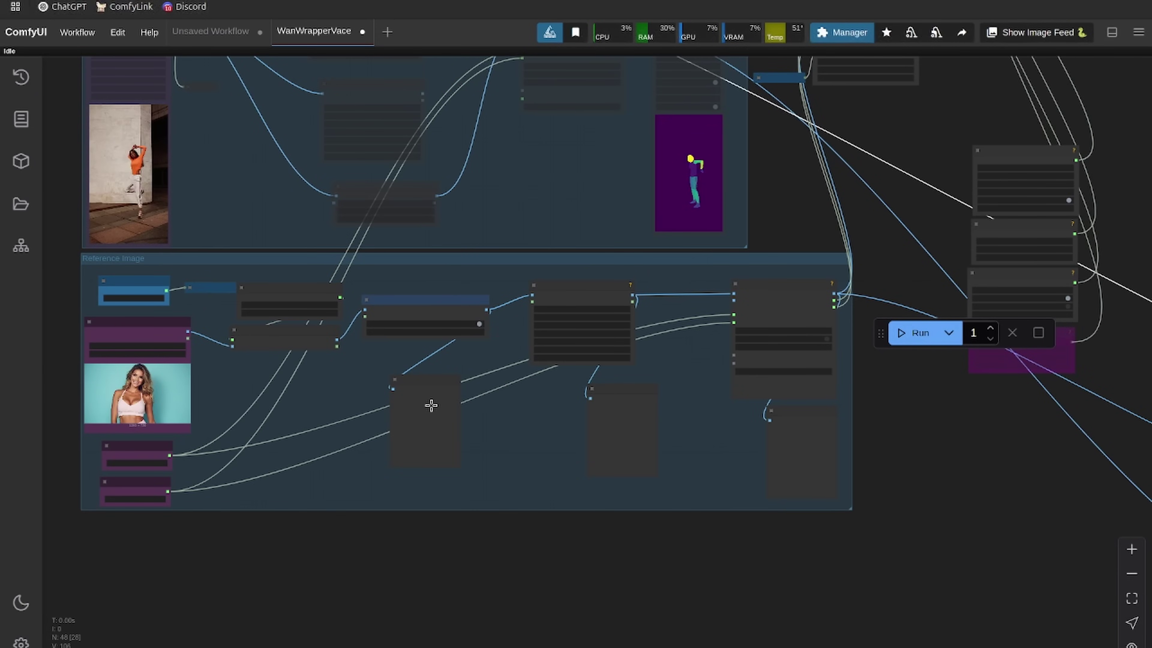
pyautogui.hotkey('ctrl', 'Return')
pyautogui.scroll(10, 581, 437)
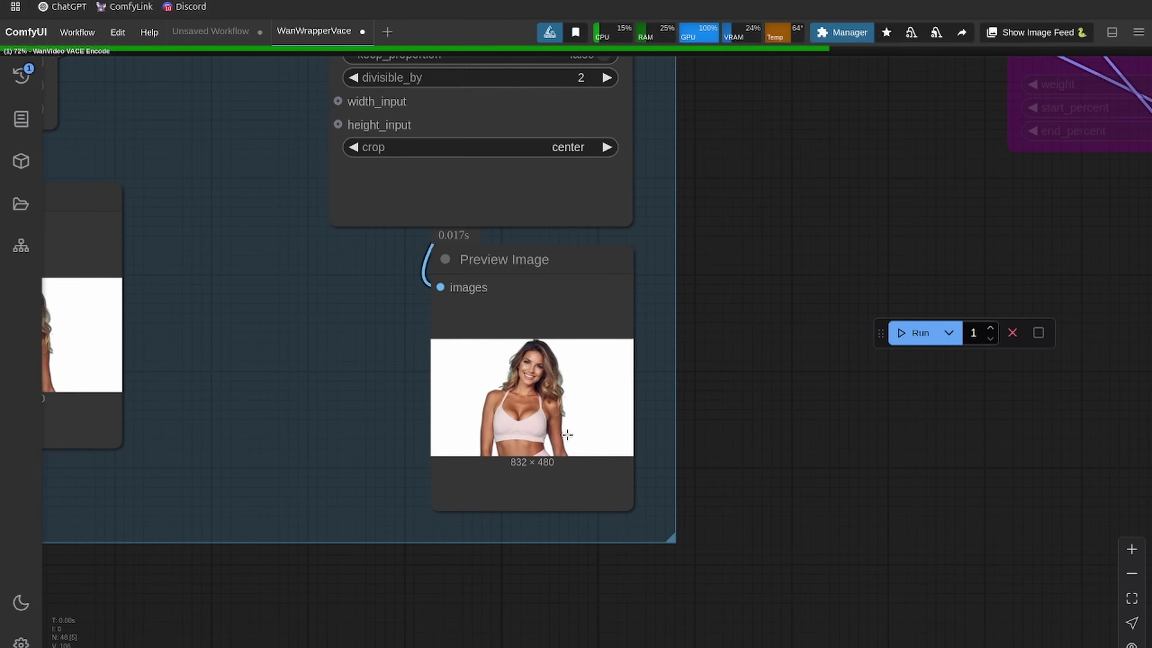
pyautogui.scroll(3, 617, 421)
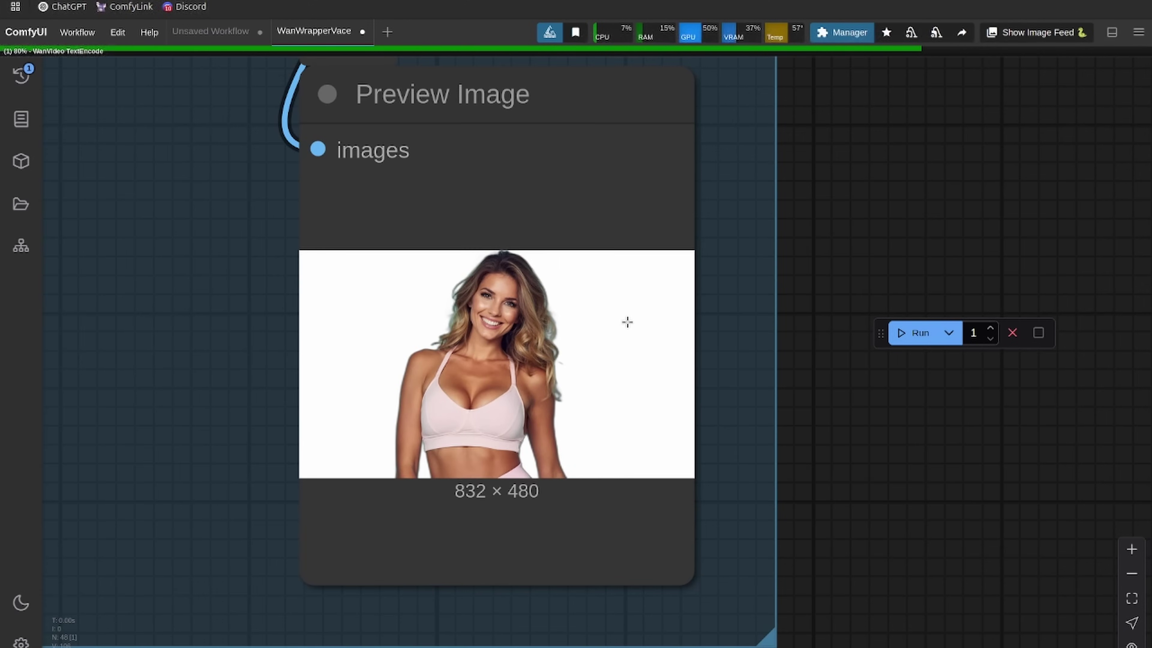
pyautogui.scroll(-13, 656, 312)
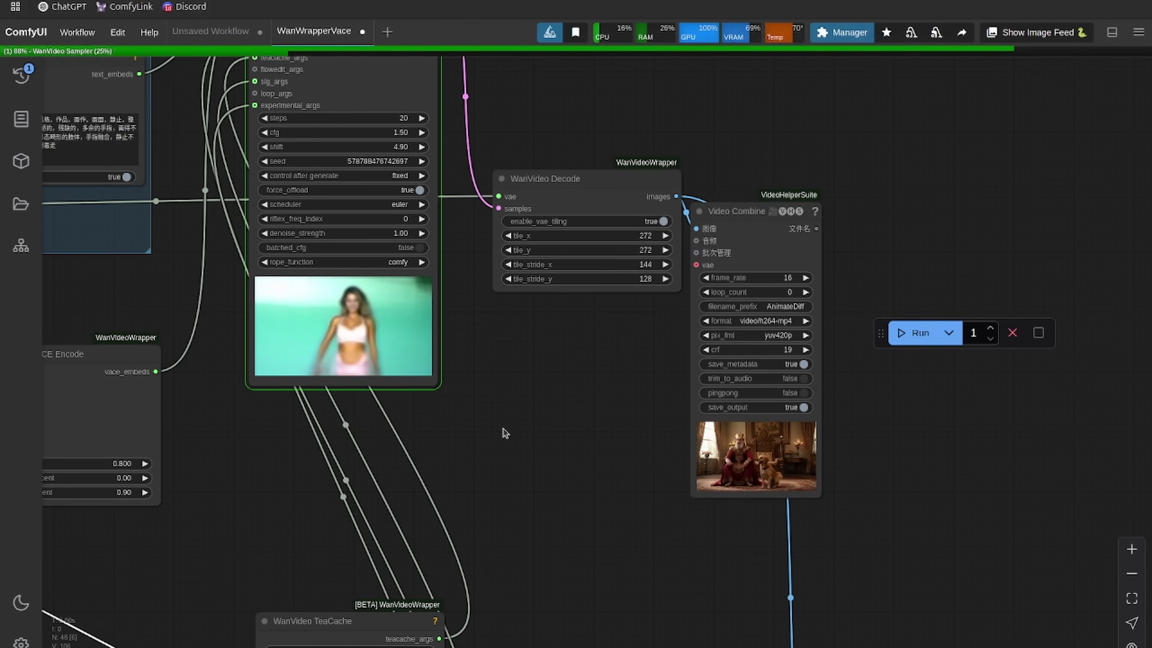
pyautogui.scroll(-3, 736, 536)
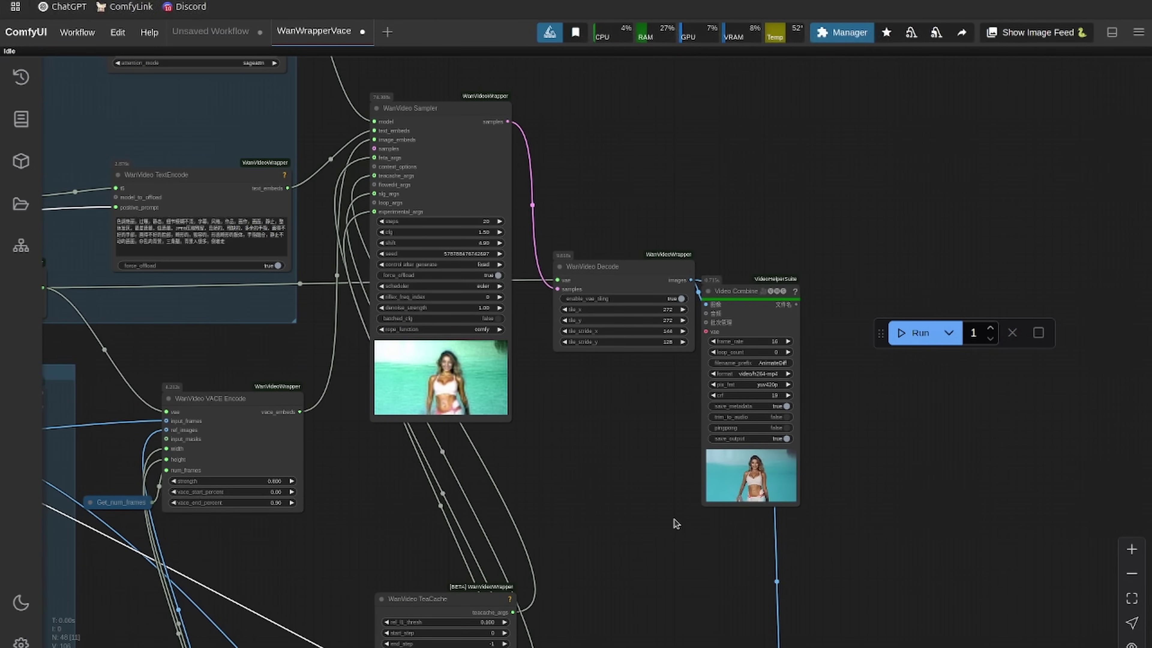
# Step: Examine the generated video in the Video Combine node and review the reference previews and VACE Encode node behind it
pyautogui.scroll(-5, 608, 479)
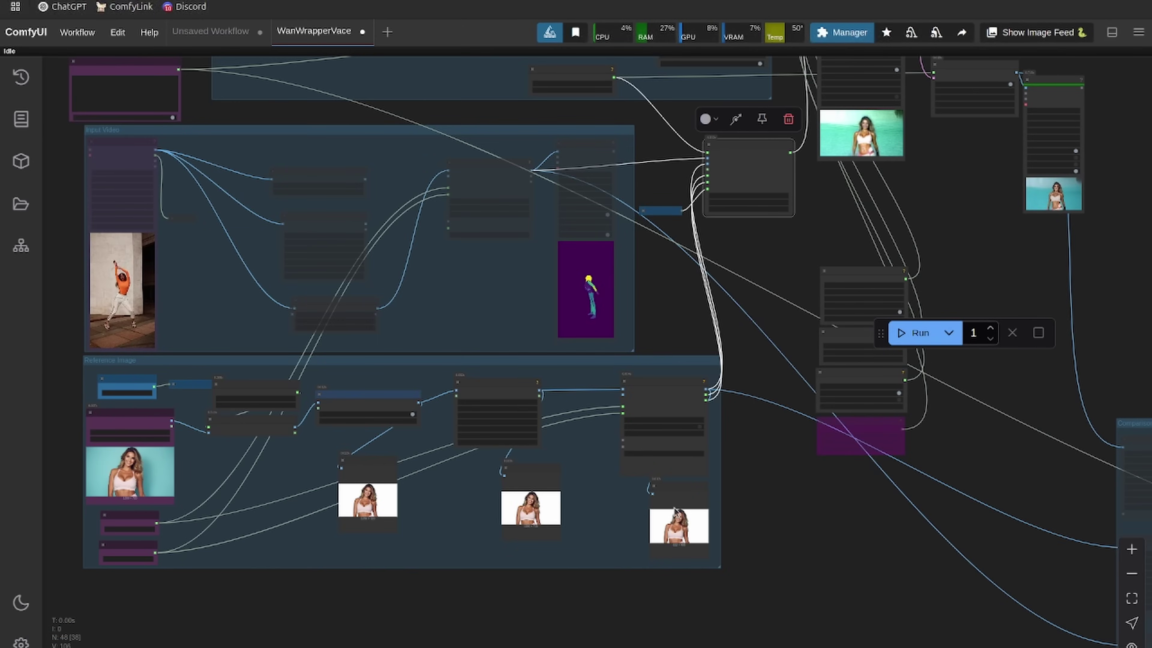
pyautogui.moveTo(945, 177); pyautogui.dragTo(579, 349)
pyautogui.scroll(19, 671, 344)
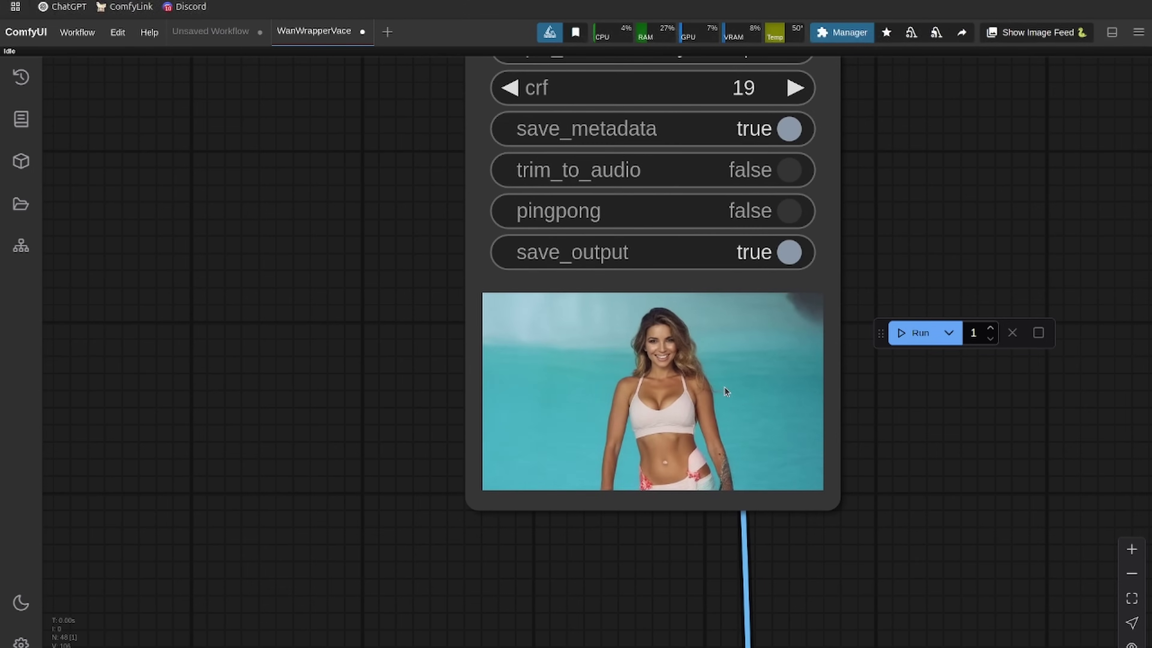
pyautogui.scroll(-8, 438, 365)
pyautogui.moveTo(295, 470); pyautogui.dragTo(1075, 352)
pyautogui.moveTo(413, 512); pyautogui.dragTo(1028, 321)
pyautogui.scroll(-6, 150, 458)
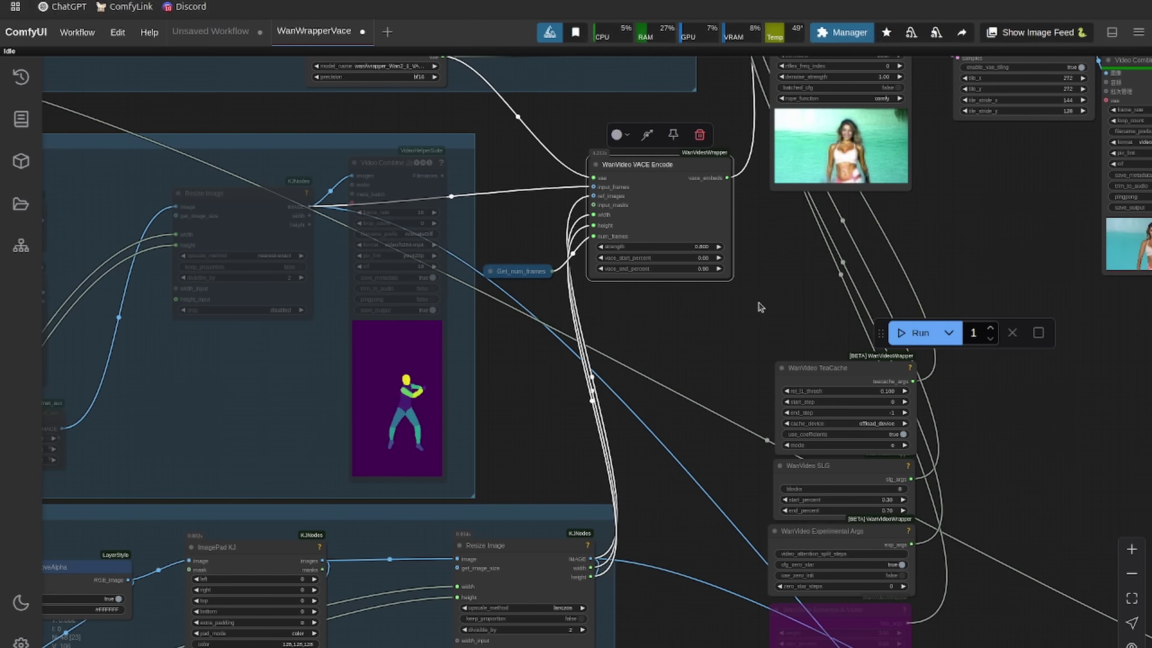
pyautogui.moveTo(1090, 208); pyautogui.dragTo(528, 328)
pyautogui.scroll(20, 608, 326)
pyautogui.moveTo(869, 513); pyautogui.dragTo(984, 340)
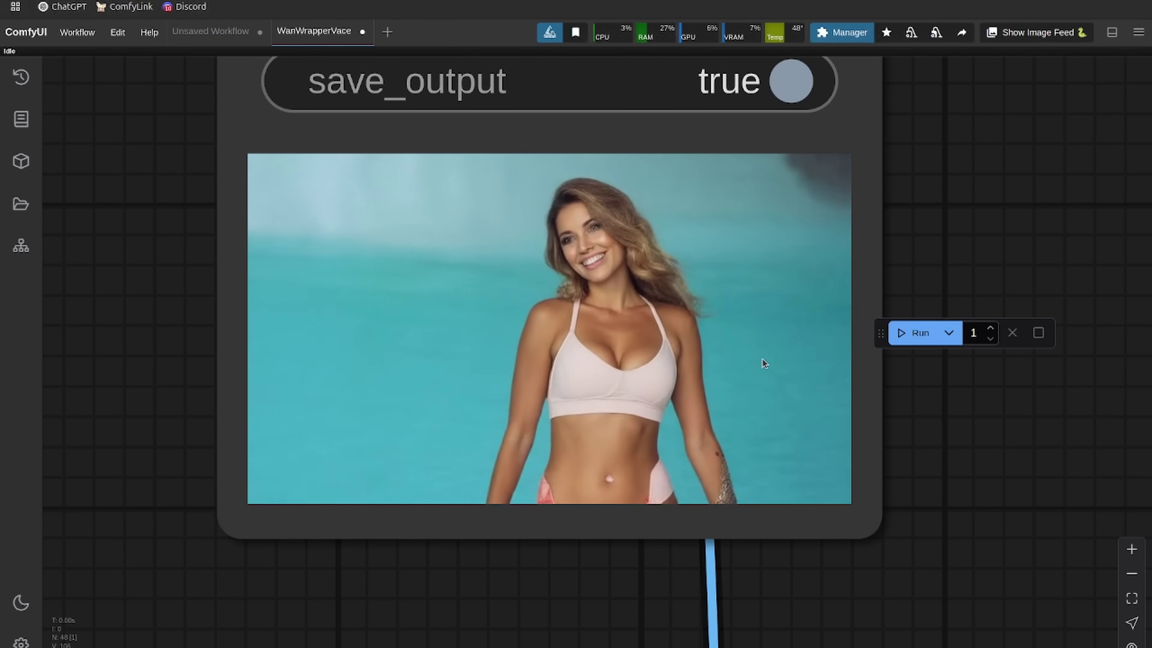
# Step: Inspect the woman and the pool background in the generated video up close, and go back to the Reference Image group
pyautogui.scroll(-5, 771, 358)
pyautogui.scroll(10, 751, 347)
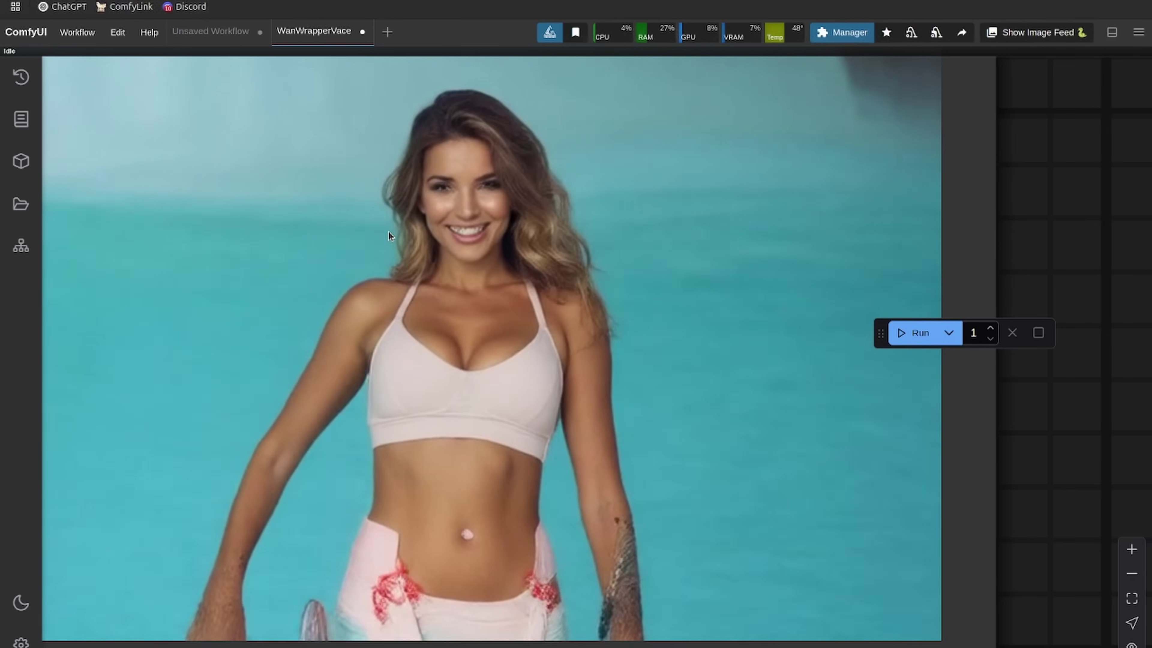
pyautogui.scroll(-1, 388, 231)
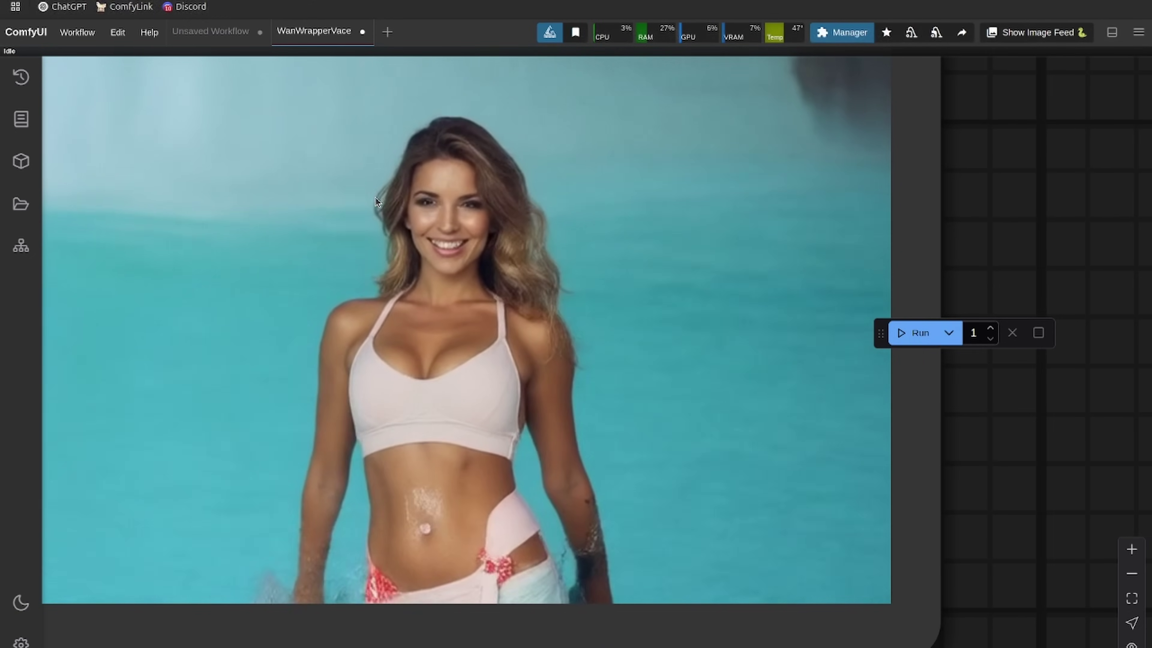
pyautogui.scroll(-2, 390, 190)
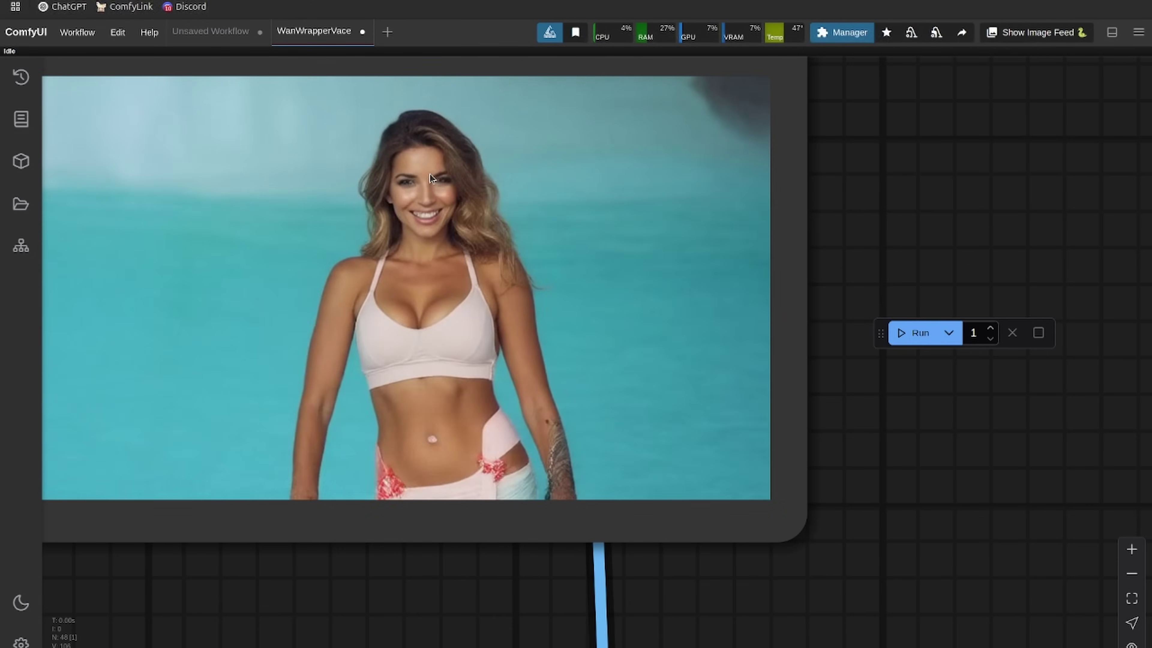
pyautogui.moveTo(368, 582); pyautogui.dragTo(448, 579)
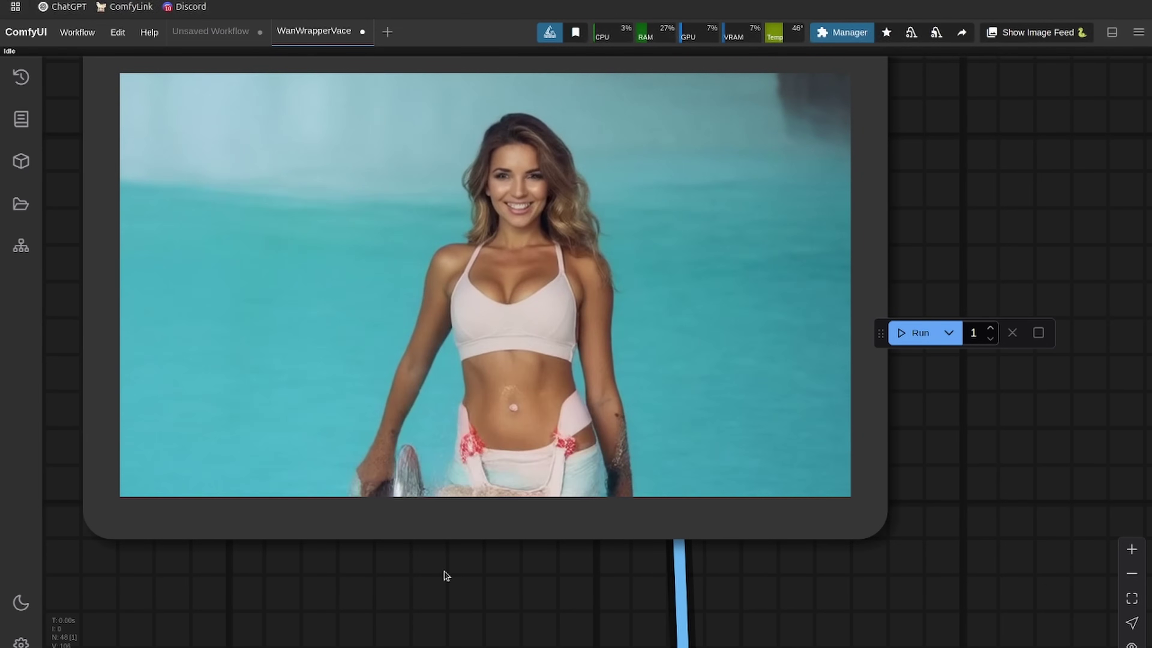
pyautogui.scroll(-4, 446, 582)
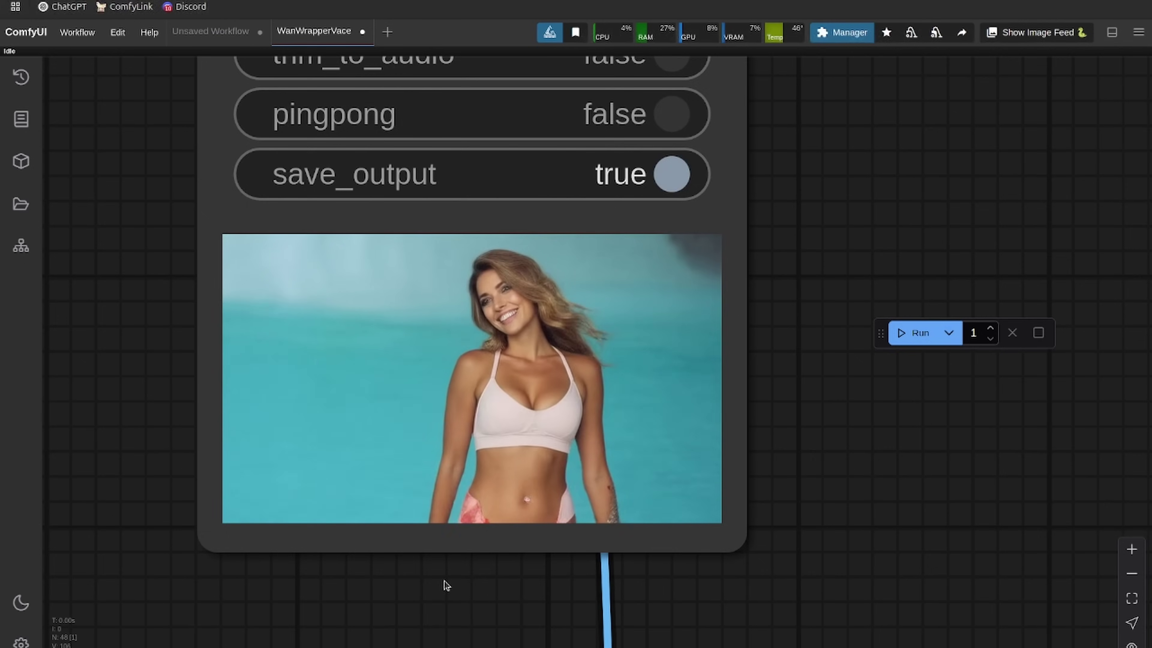
pyautogui.scroll(-3, 444, 582)
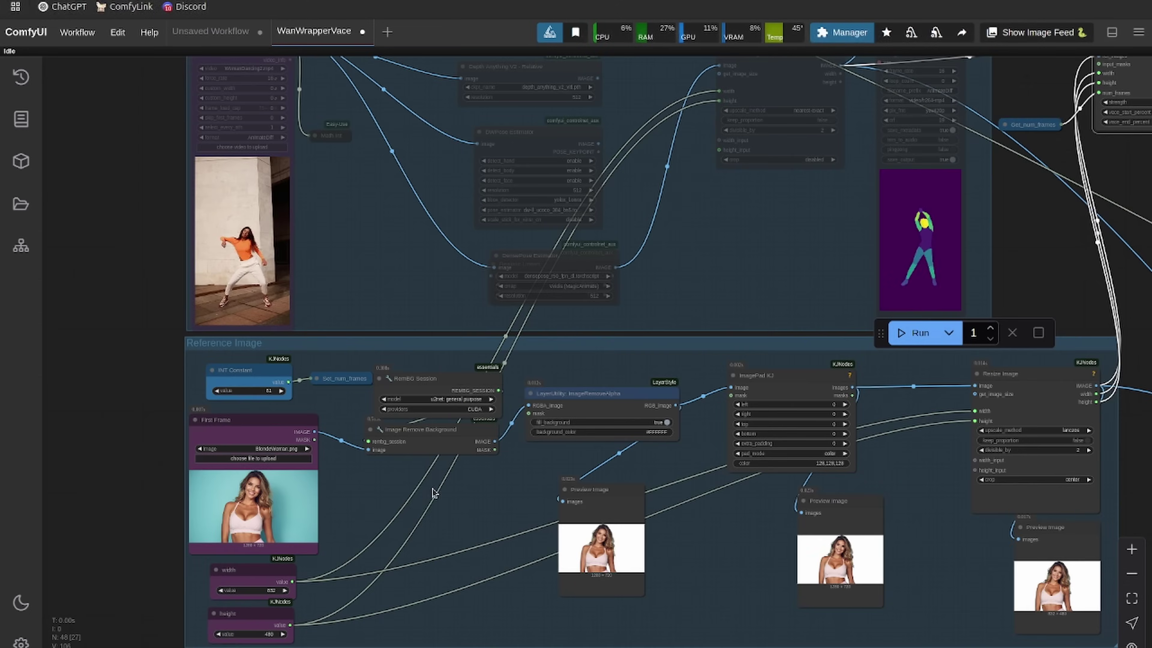
pyautogui.moveTo(380, 492); pyautogui.dragTo(598, 345)
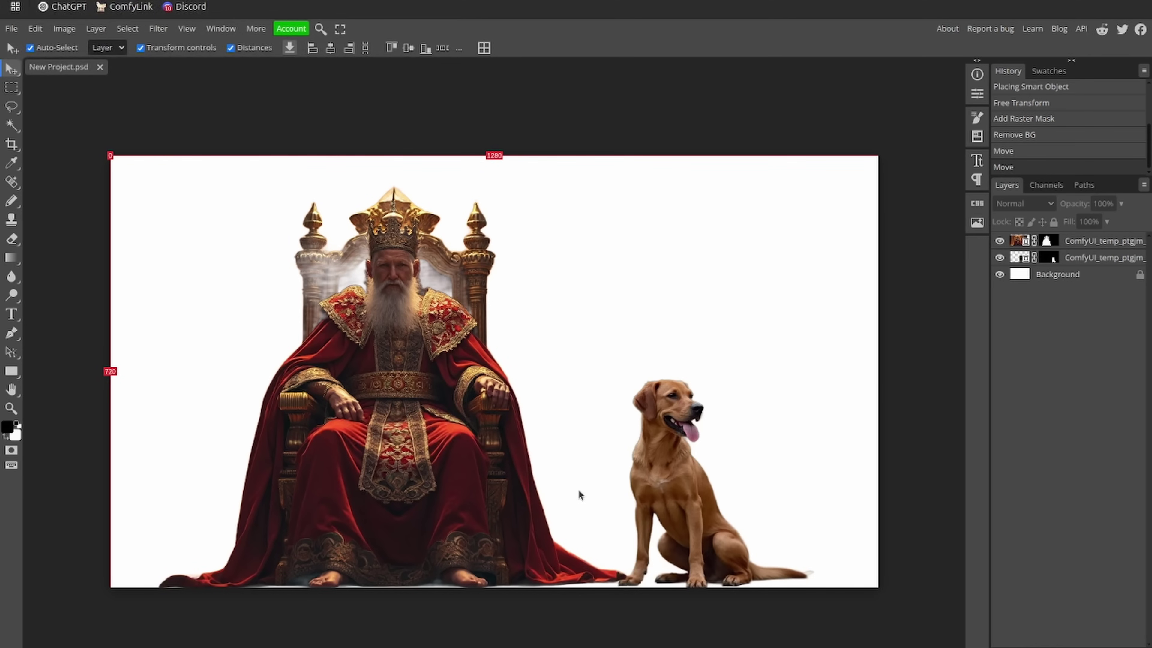
# Step: In Photopea, move the dog layer a little to the right and the king layer slightly to the left
pyautogui.moveTo(669, 475); pyautogui.dragTo(685, 476)
pyautogui.moveTo(360, 398); pyautogui.dragTo(356, 400)
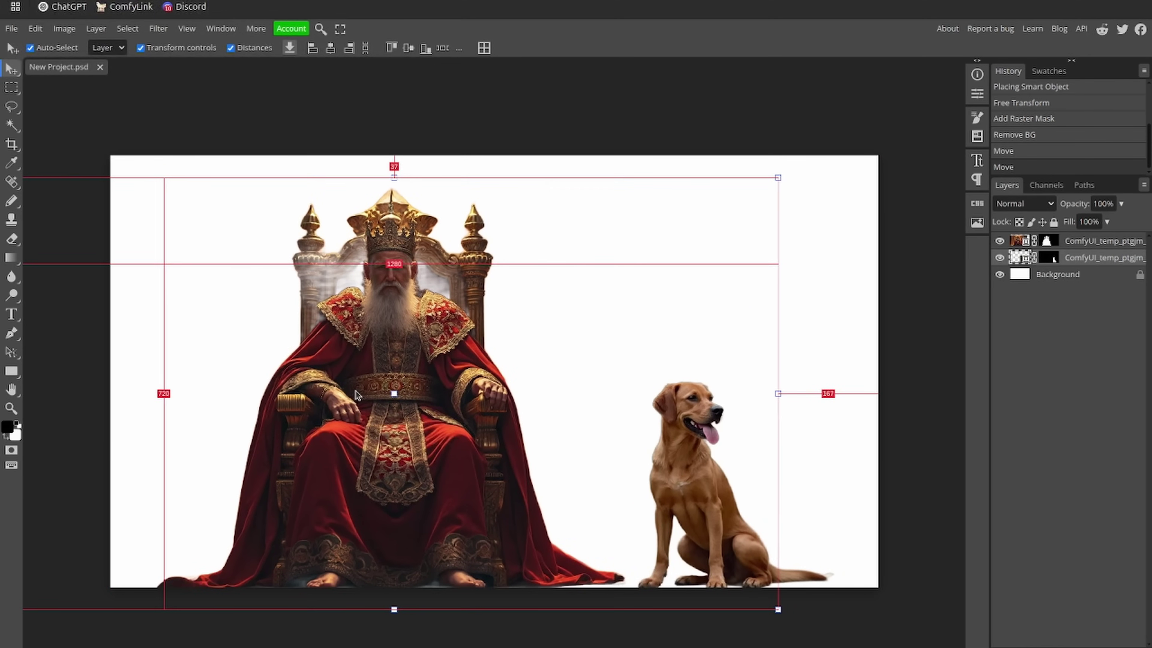
pyautogui.click(919, 421)
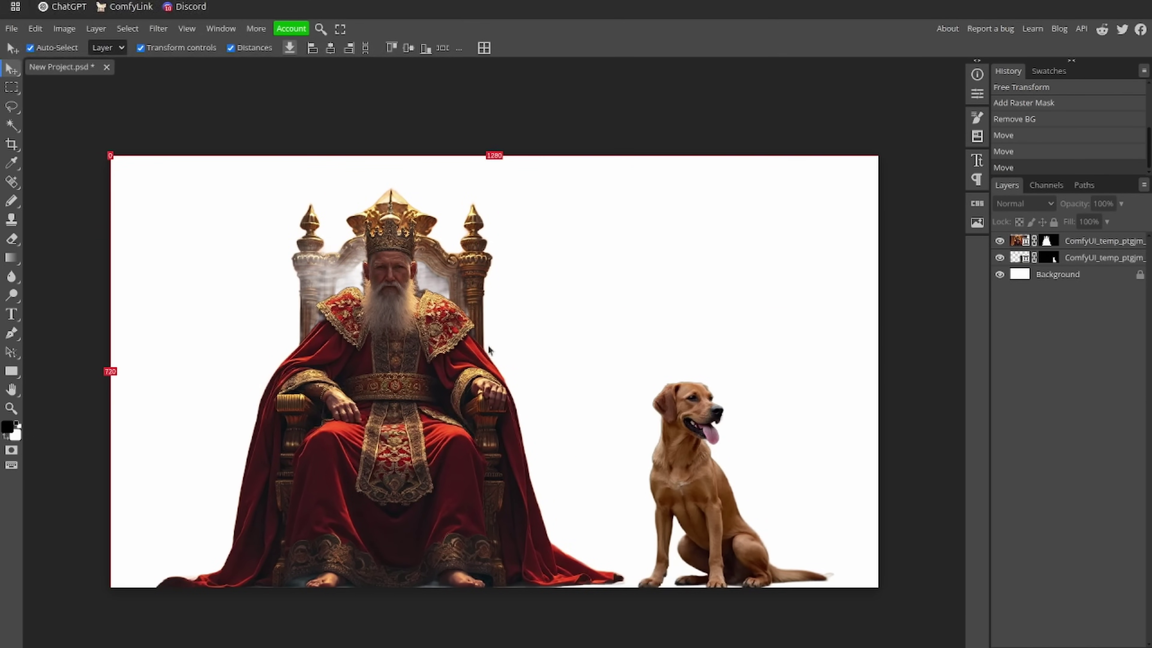
pyautogui.moveTo(705, 471)
pyautogui.mouseDown()
pyautogui.moveTo(718, 458)
pyautogui.moveTo(720, 468)
pyautogui.mouseUp()
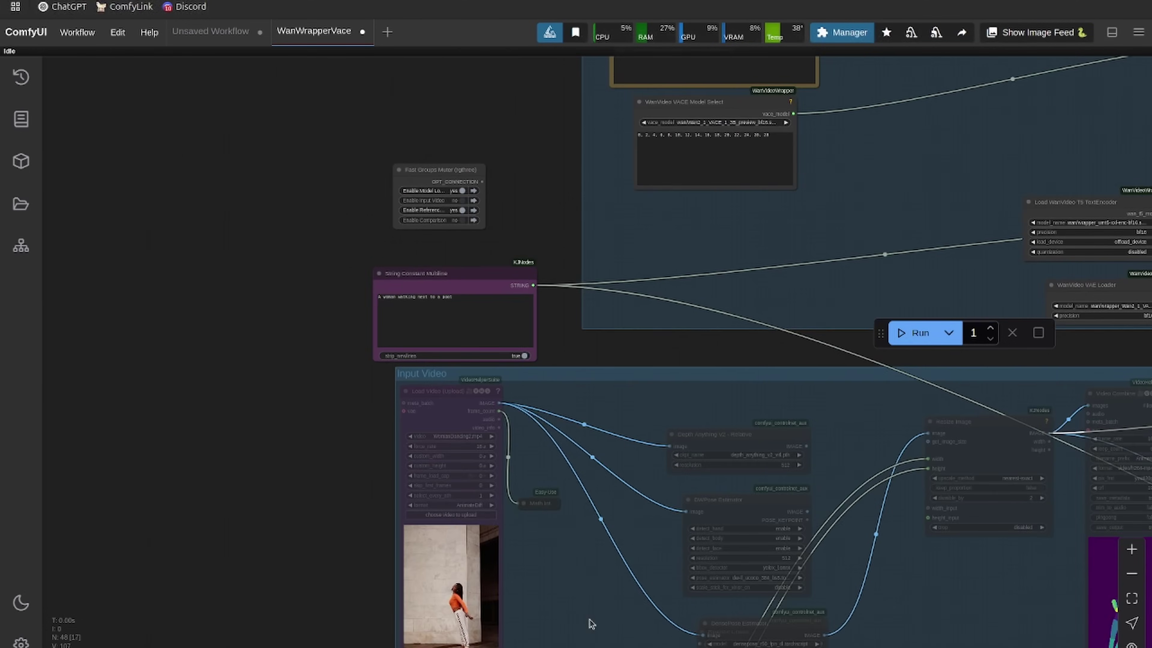
# Step: Back in ComfyUI, select the prompt text in the String Constant Multiline node
pyautogui.scroll(6, 350, 326)
pyautogui.moveTo(550, 278); pyautogui.dragTo(304, 243)
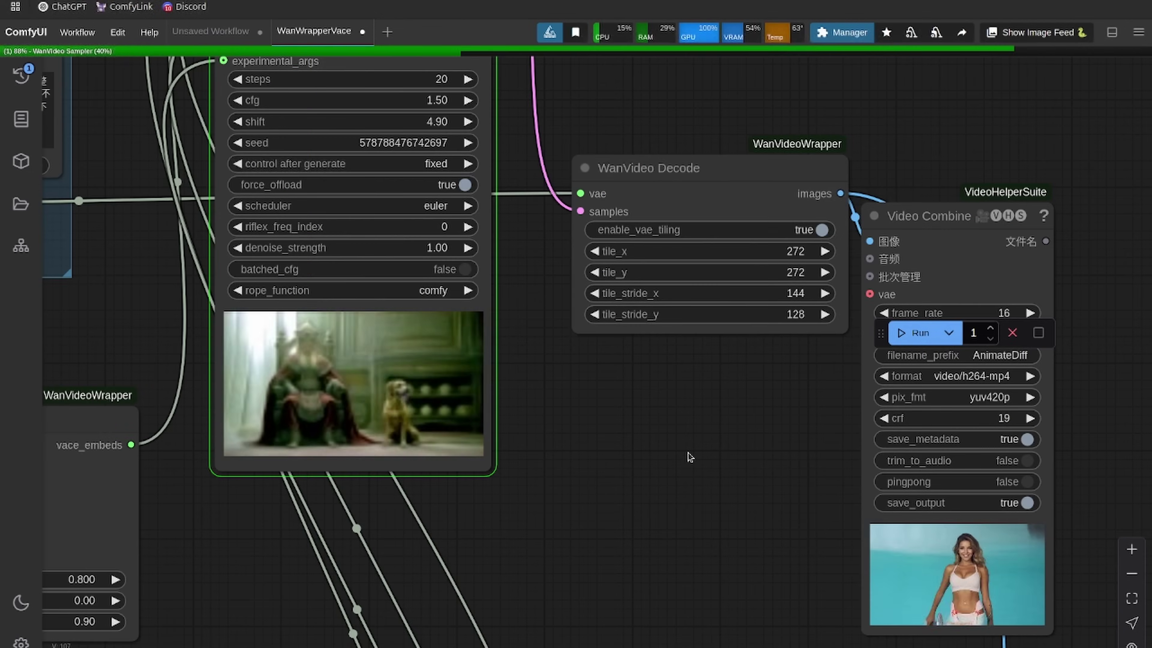
# Step: Examine the generated king and dog video in the Video Combine node and compare it with the DogAndKing.png reference image
pyautogui.scroll(15, 570, 458)
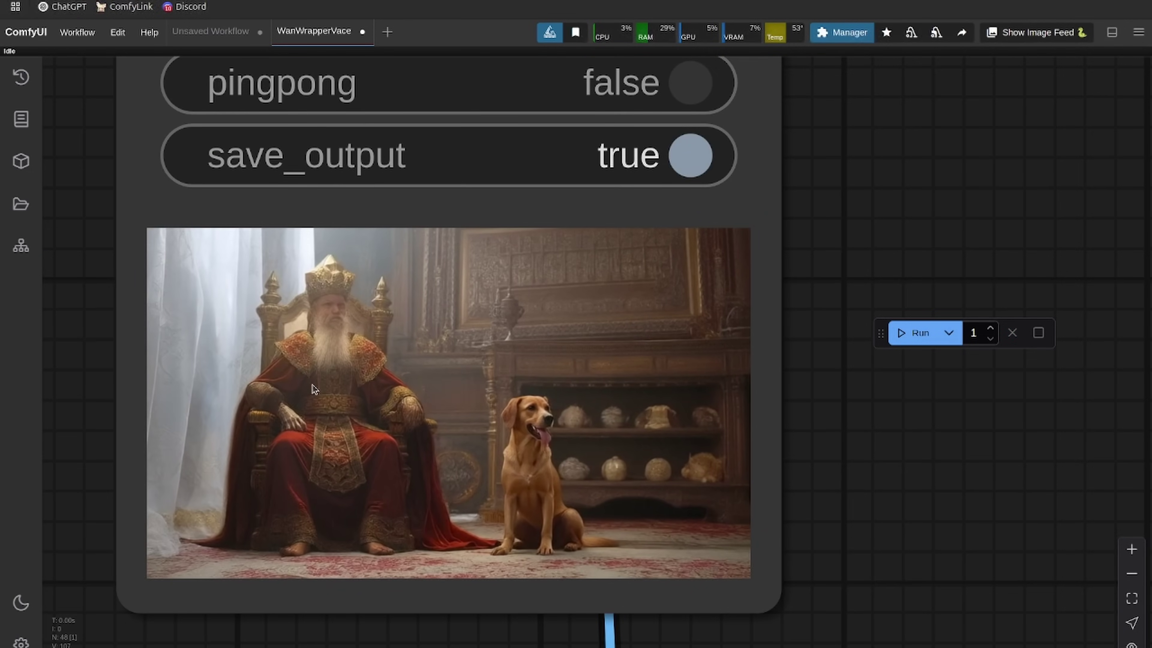
pyautogui.scroll(-2, 353, 381)
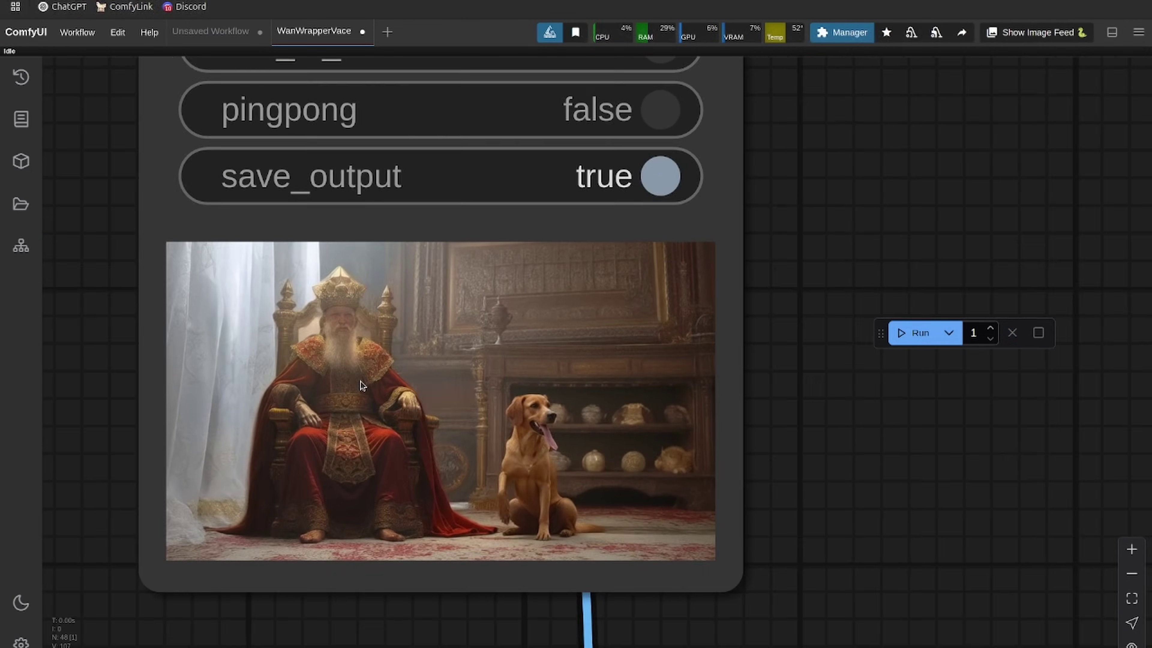
pyautogui.moveTo(714, 443); pyautogui.dragTo(941, 447)
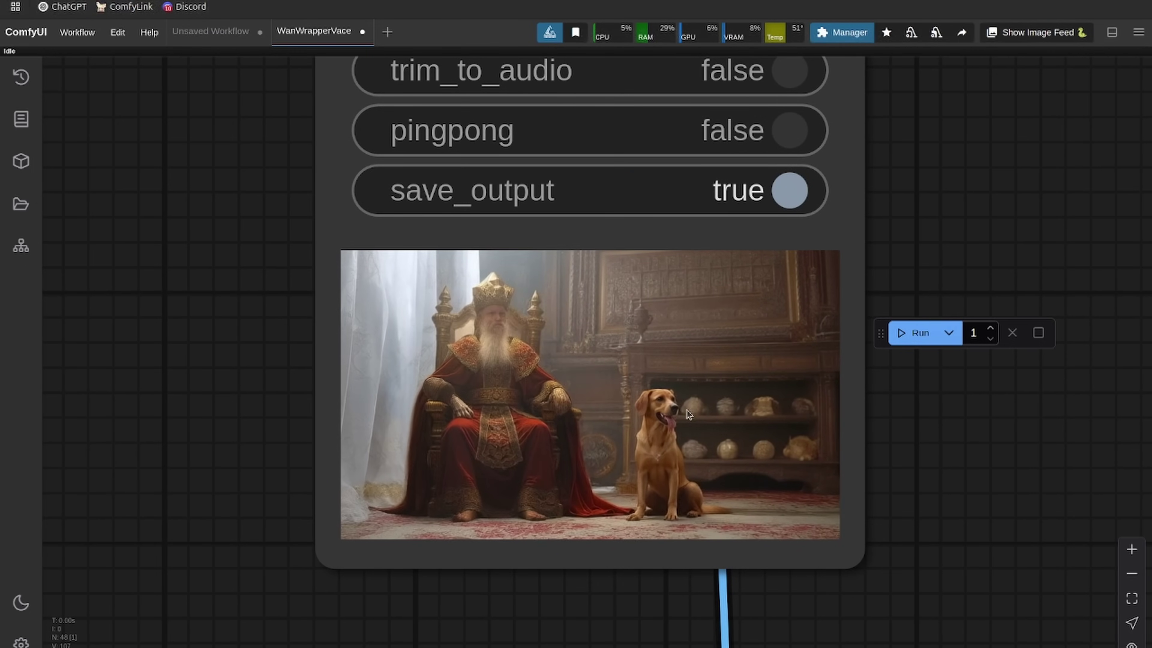
pyautogui.scroll(-5, 674, 429)
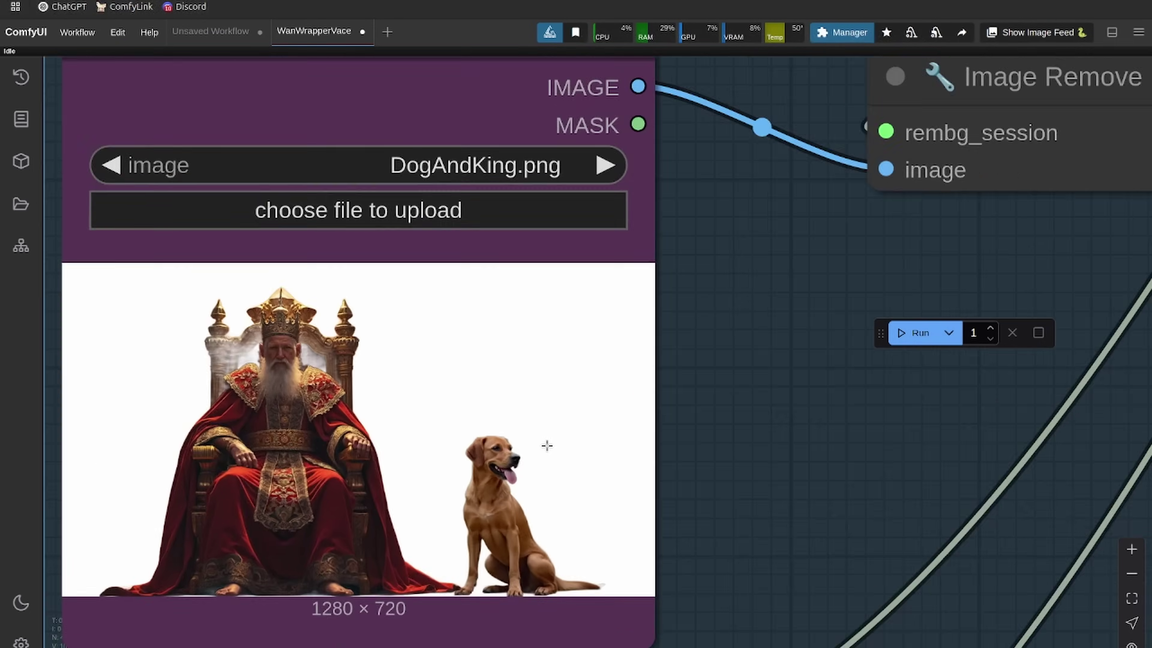
pyautogui.scroll(-10, 730, 416)
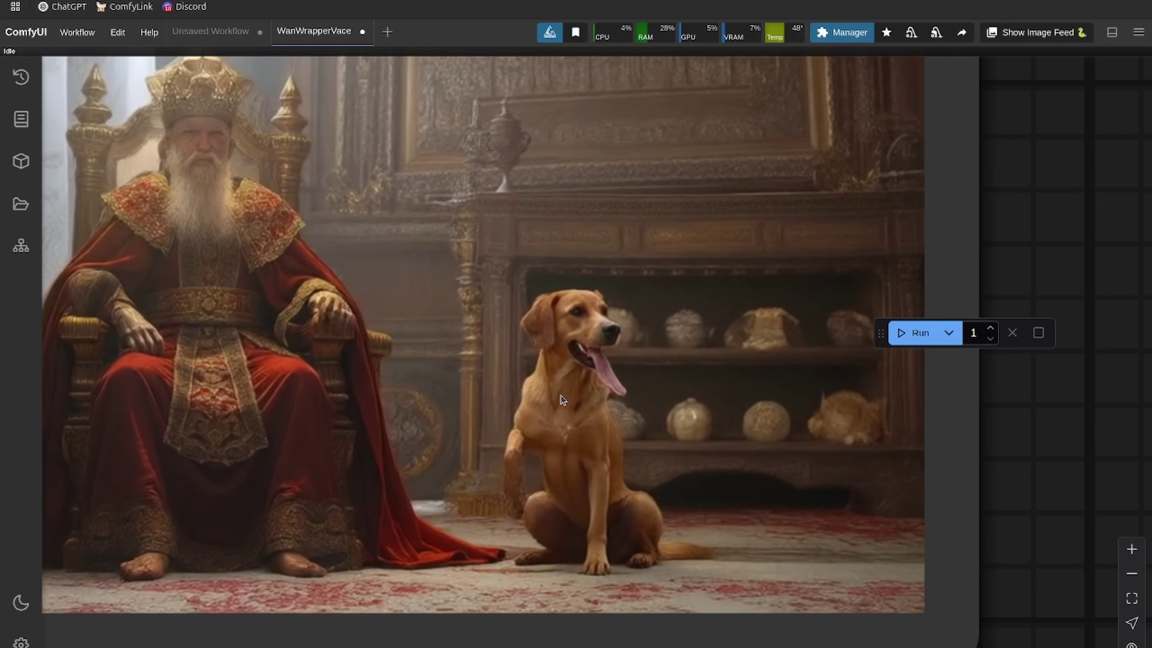
pyautogui.scroll(-5, 559, 378)
pyautogui.moveTo(386, 620); pyautogui.dragTo(453, 617)
pyautogui.scroll(2, 355, 249)
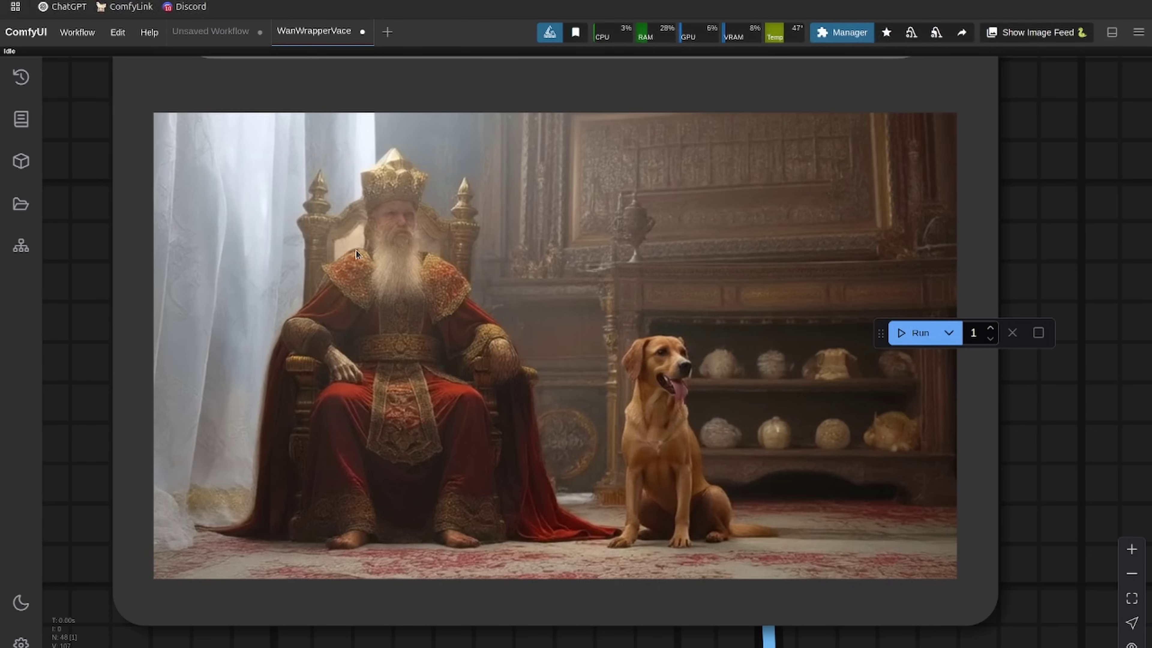
pyautogui.scroll(2, 434, 316)
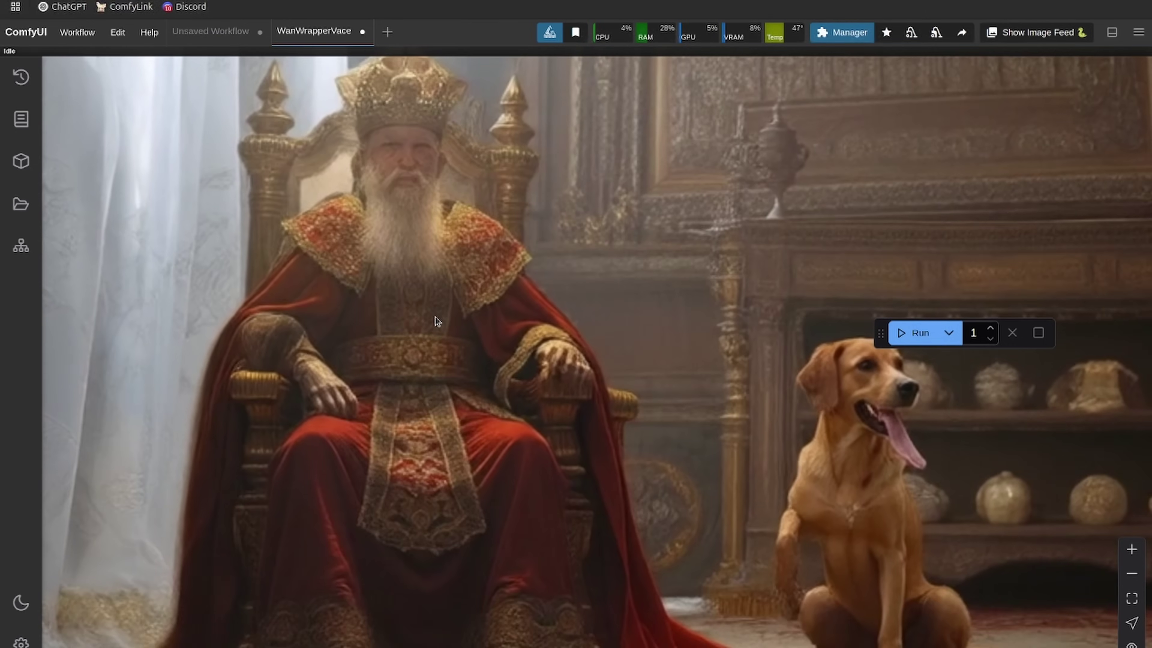
pyautogui.scroll(-4, 434, 316)
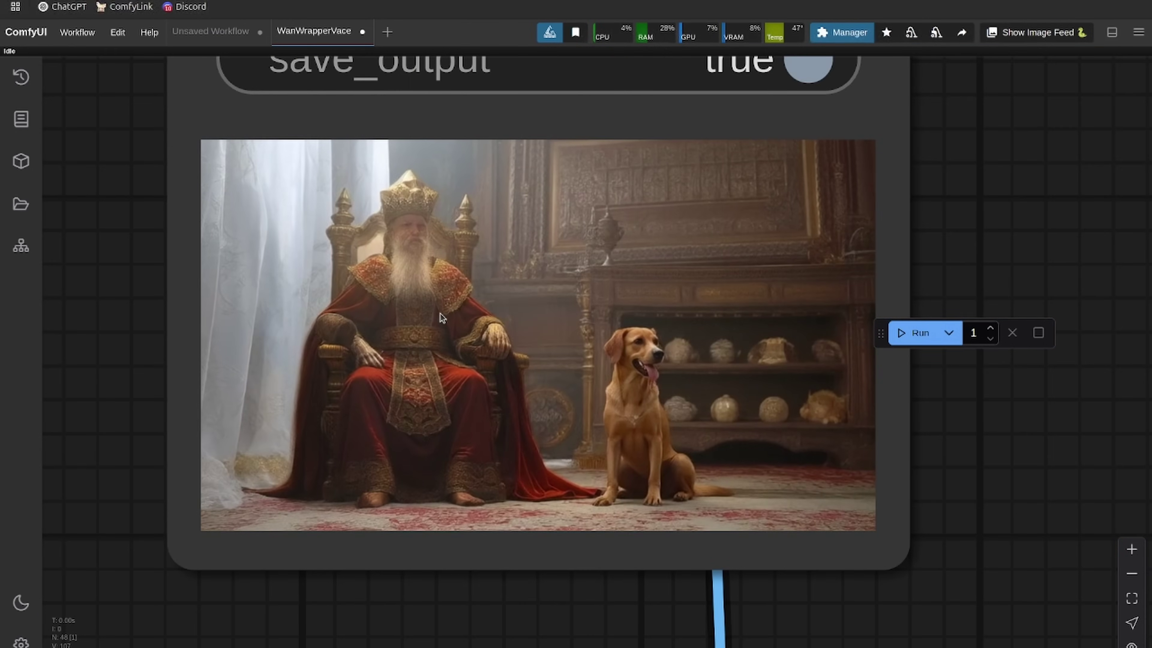
# Step: Examine the king and the dog in the generated Video Combine result at close range
pyautogui.scroll(4, 439, 317)
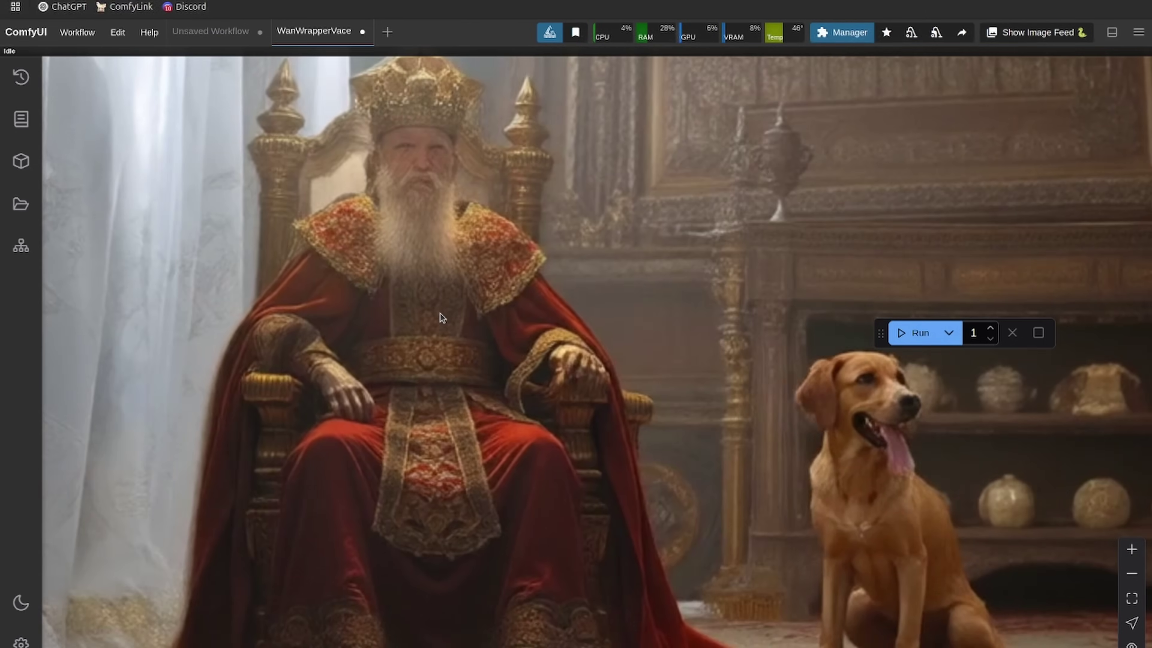
pyautogui.scroll(-2, 440, 317)
pyautogui.scroll(-4, 439, 317)
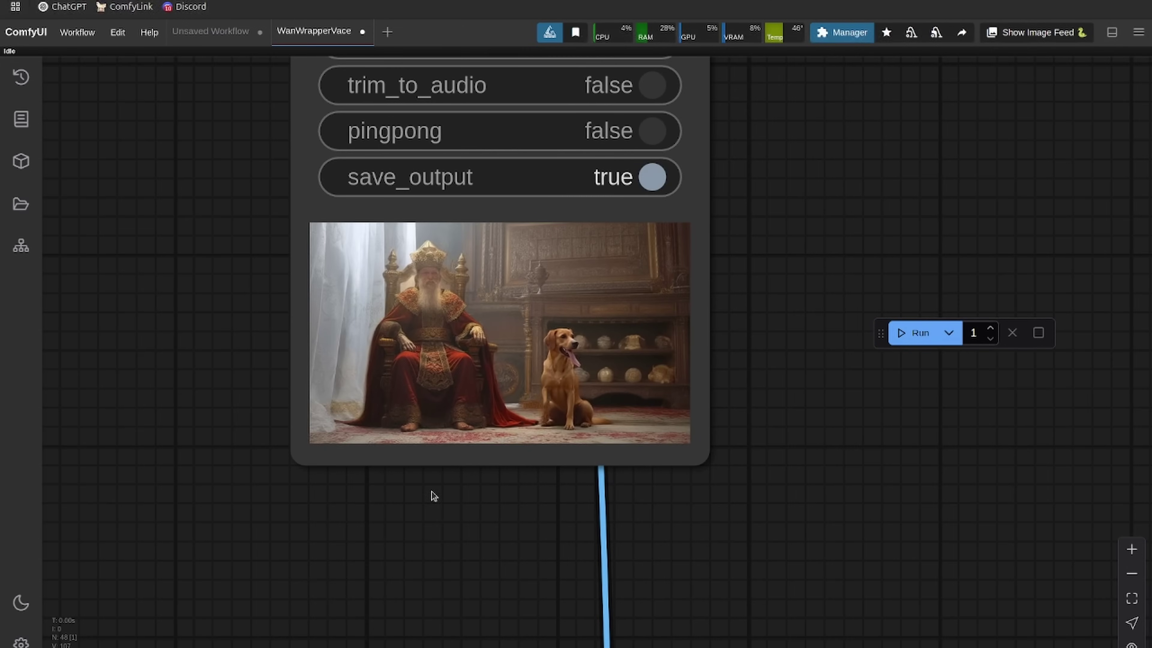
pyautogui.moveTo(405, 516); pyautogui.dragTo(524, 481)
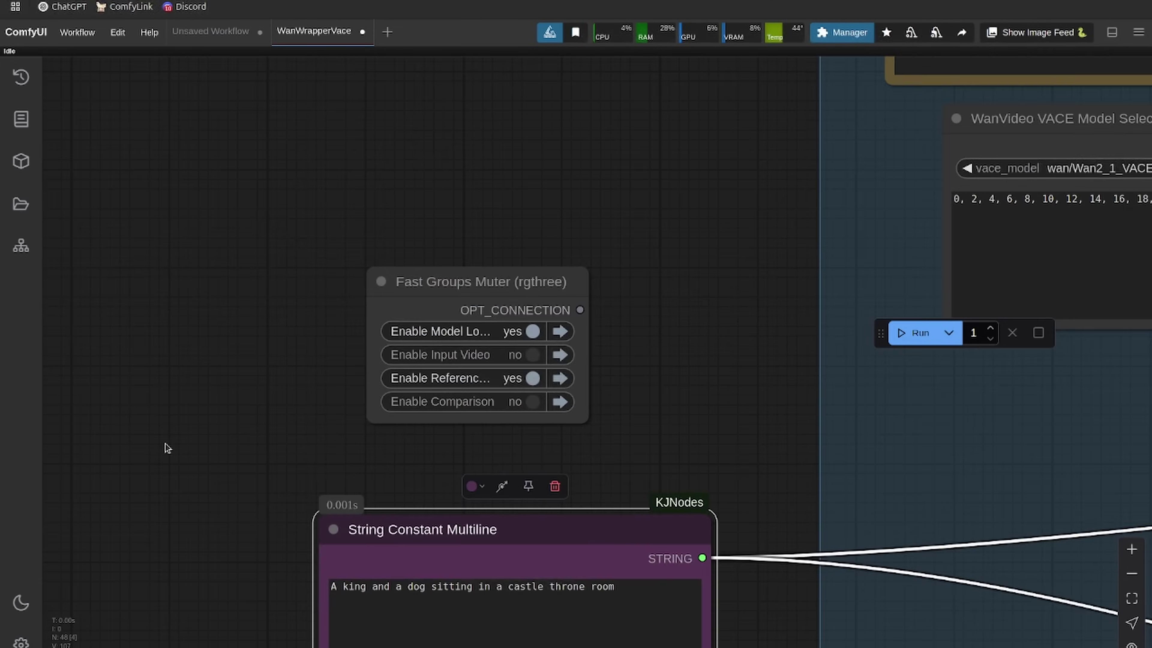
# Step: Look over the Input Video group, from the loaded dancing video through the depth and pose estimators to the Resize Image node
pyautogui.moveTo(164, 445); pyautogui.dragTo(326, 314)
pyautogui.scroll(-3, 350, 509)
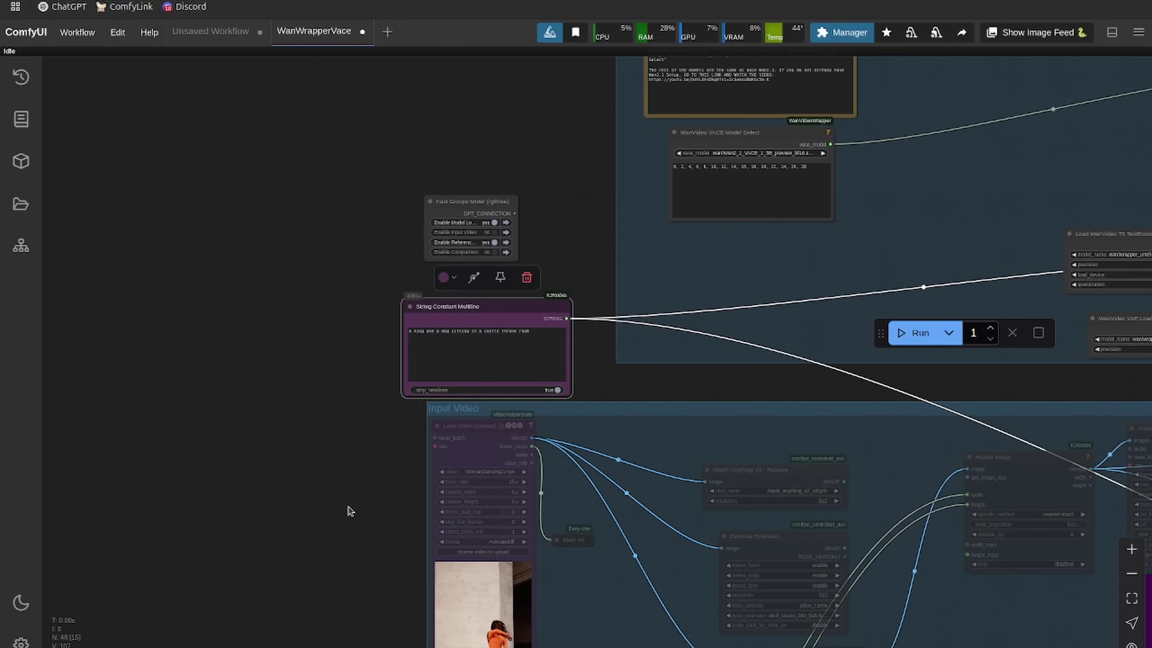
pyautogui.scroll(5, 303, 298)
pyautogui.scroll(-3, 304, 299)
pyautogui.scroll(3, 297, 313)
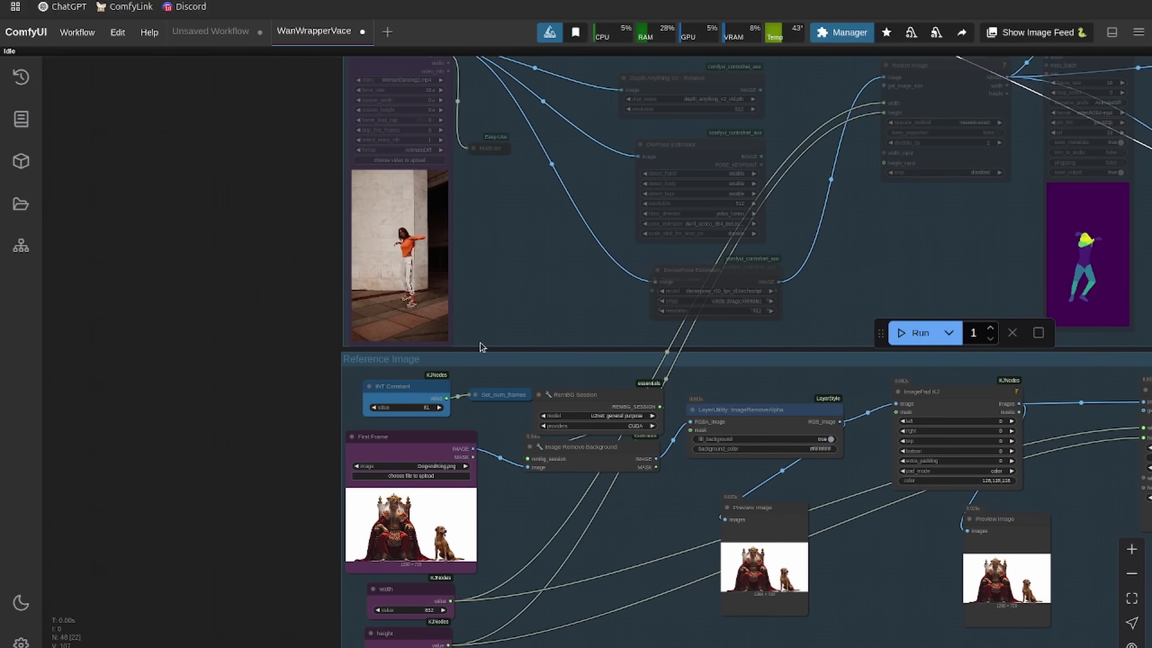
pyautogui.moveTo(591, 275); pyautogui.dragTo(347, 337)
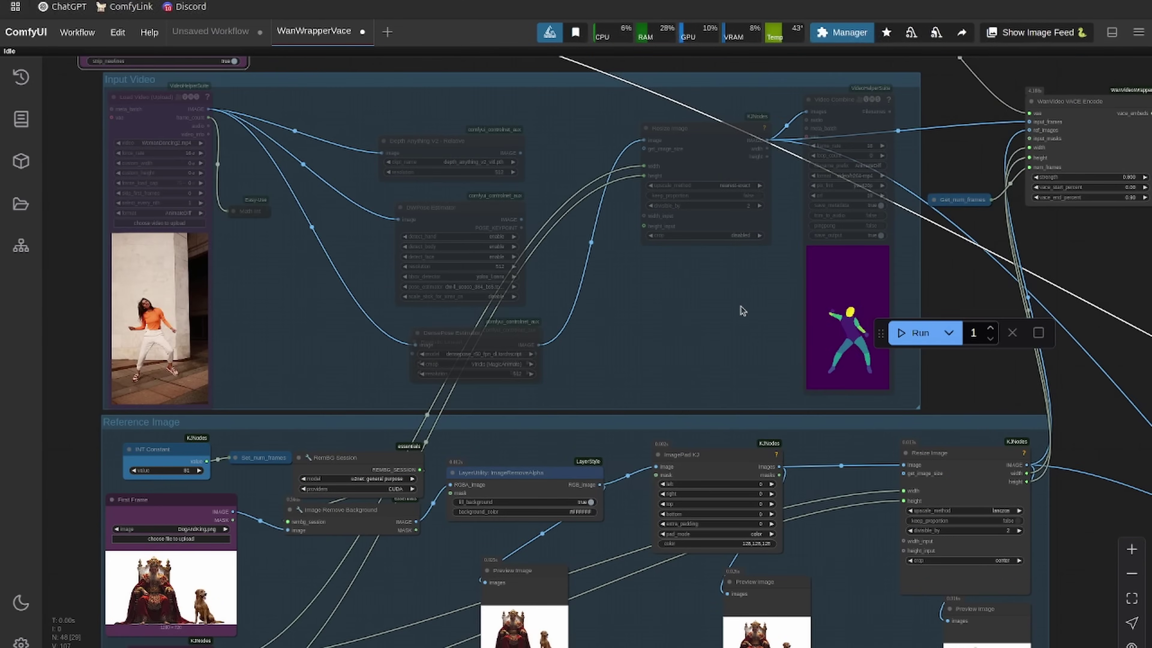
pyautogui.moveTo(740, 308); pyautogui.dragTo(502, 347)
pyautogui.scroll(3, 502, 346)
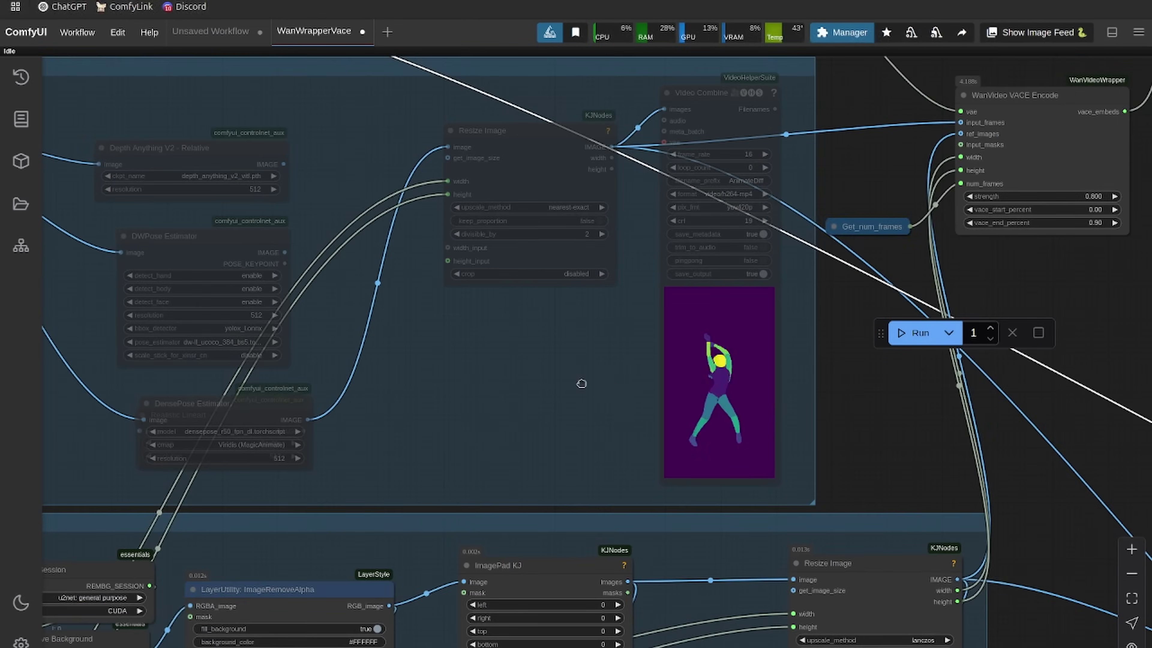
pyautogui.moveTo(582, 383); pyautogui.dragTo(893, 231)
pyautogui.moveTo(292, 568); pyautogui.dragTo(408, 512)
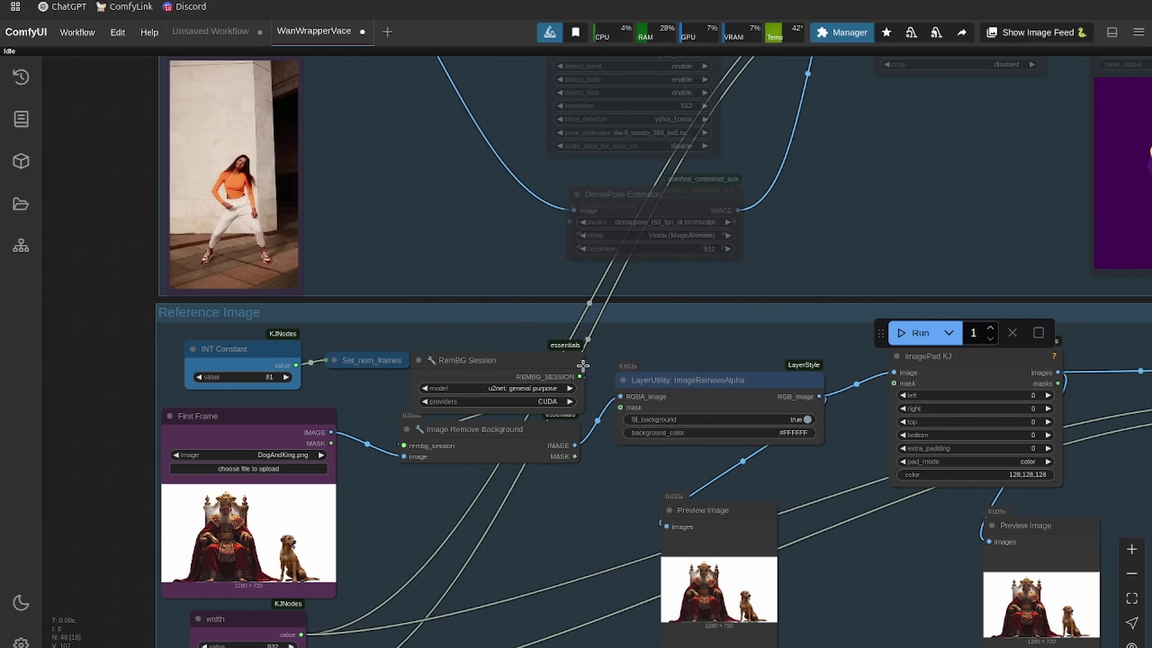
pyautogui.moveTo(460, 221); pyautogui.dragTo(427, 457)
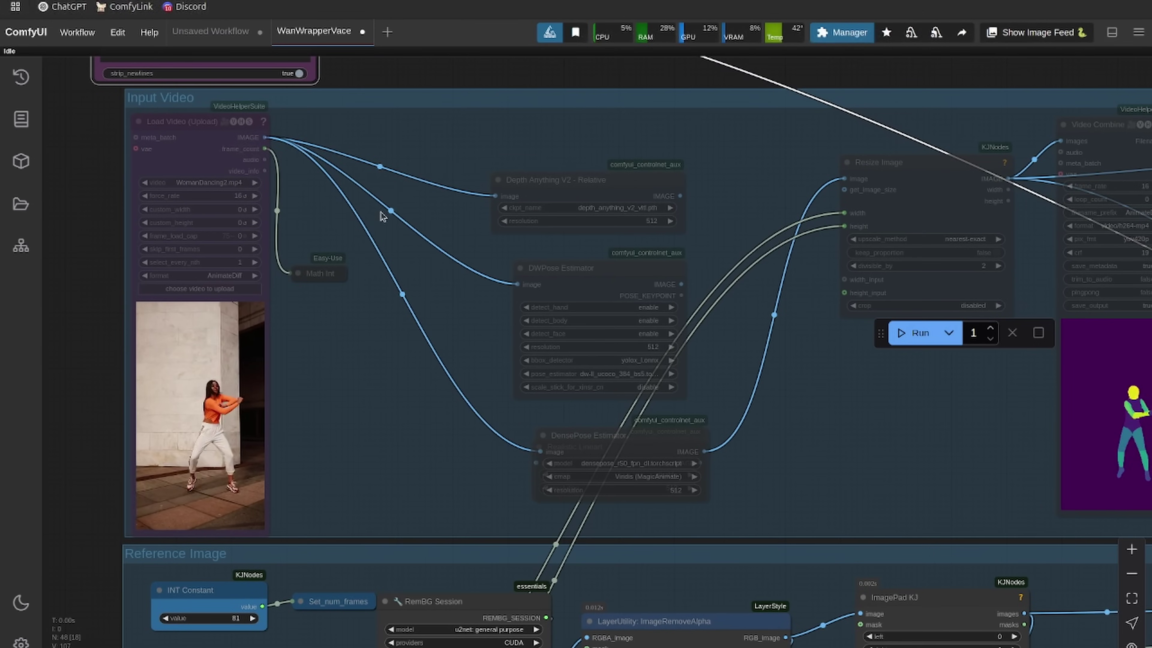
pyautogui.moveTo(411, 197); pyautogui.dragTo(509, 290)
pyautogui.moveTo(544, 246); pyautogui.dragTo(520, 147)
pyautogui.moveTo(772, 388); pyautogui.dragTo(629, 423)
pyautogui.moveTo(869, 414); pyautogui.dragTo(926, 450)
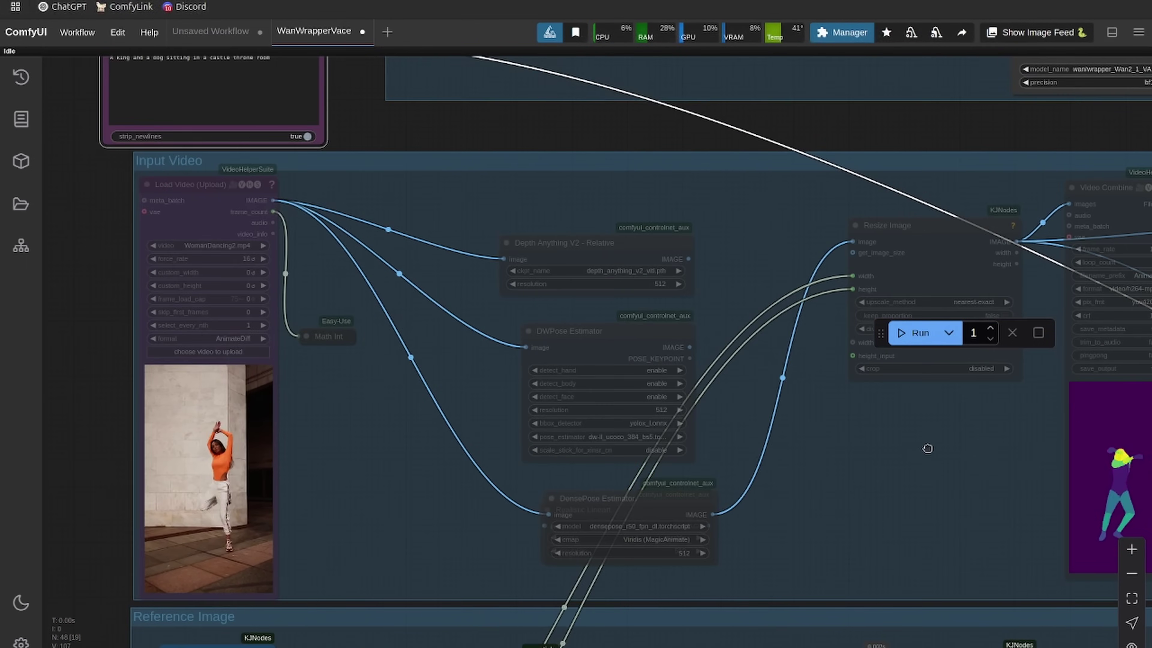
# Step: Load SophiaDress.png as the First Frame reference image and enable the Input Video group
pyautogui.moveTo(449, 194); pyautogui.dragTo(262, 194)
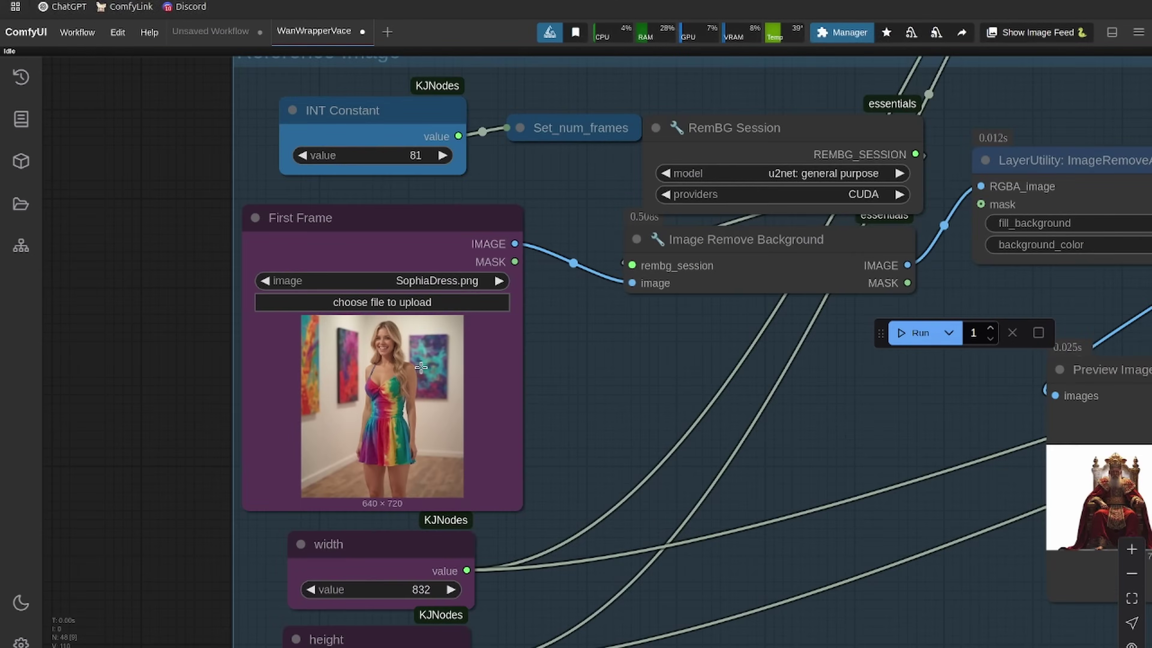
pyautogui.scroll(5, 389, 365)
pyautogui.scroll(-5, 389, 366)
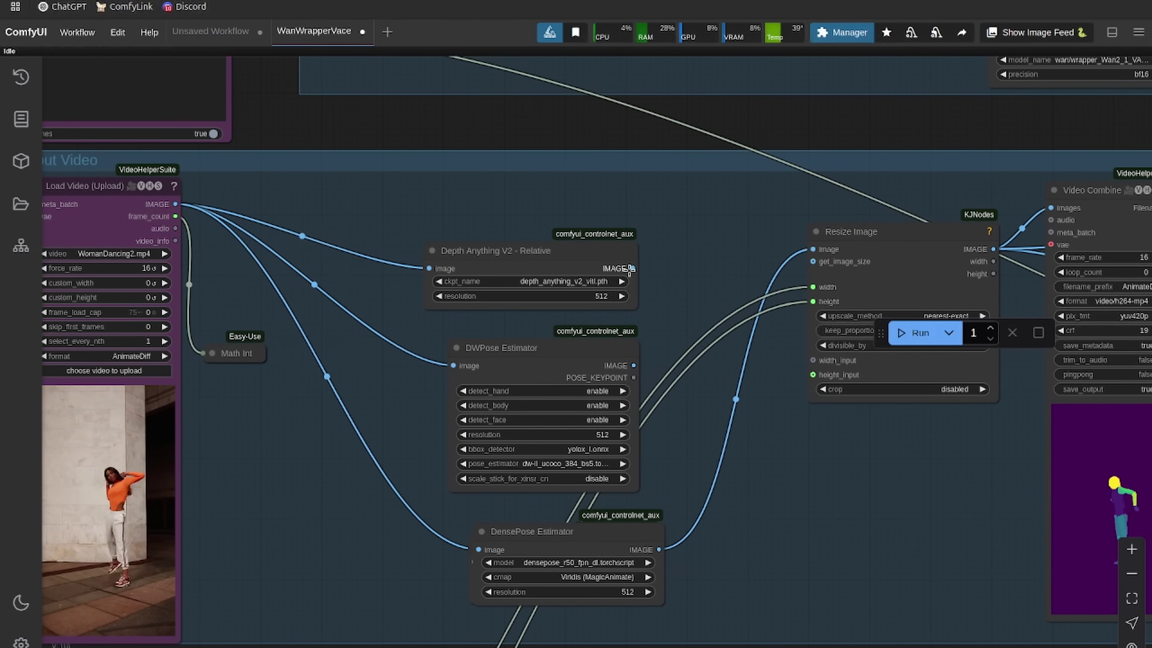
# Step: Connect the Depth Anything V2 image output to Resize Image's image input, and compare the dancing video with the reference image
pyautogui.moveTo(632, 268); pyautogui.dragTo(810, 248)
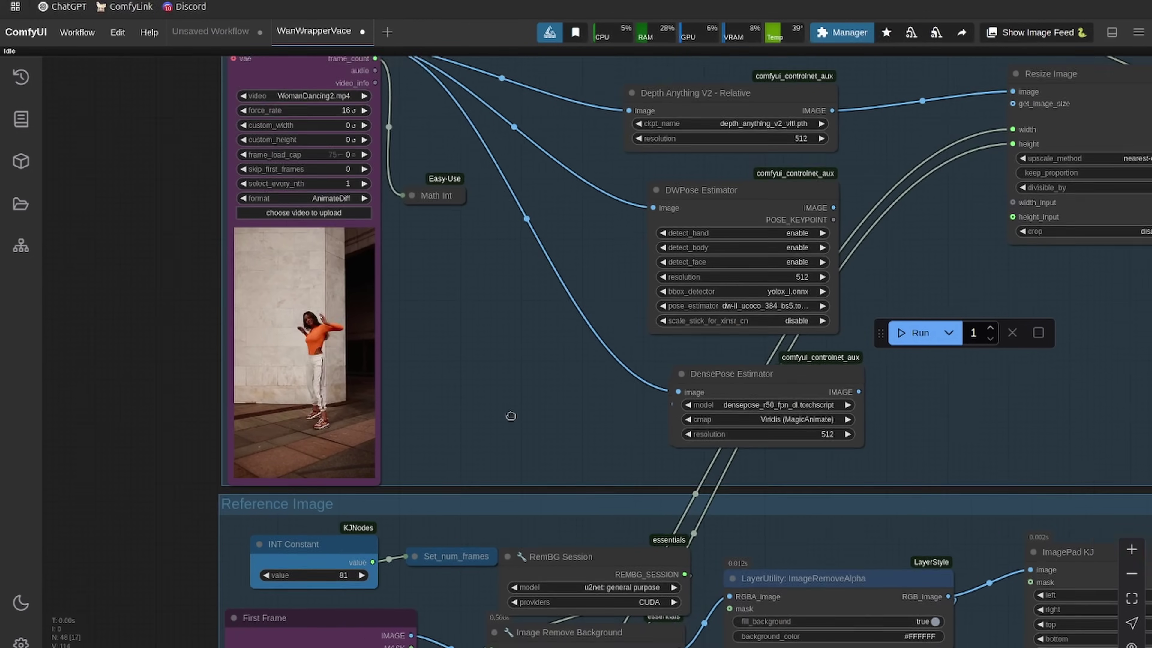
pyautogui.moveTo(511, 416); pyautogui.dragTo(559, 238)
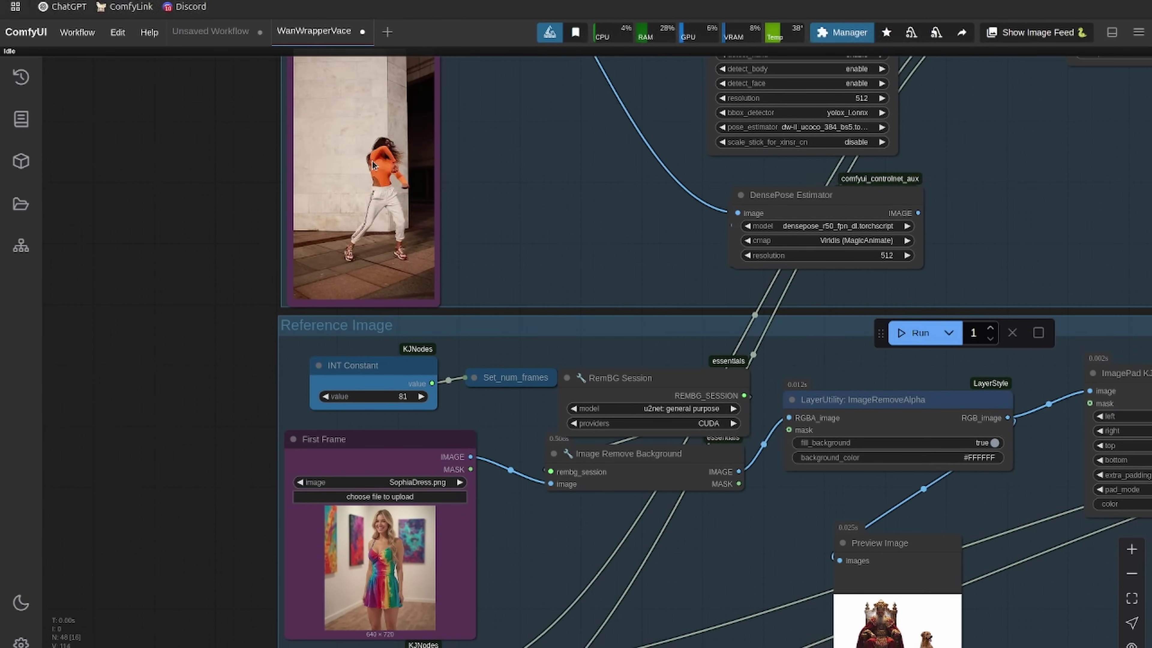
pyautogui.moveTo(546, 167); pyautogui.dragTo(536, 103)
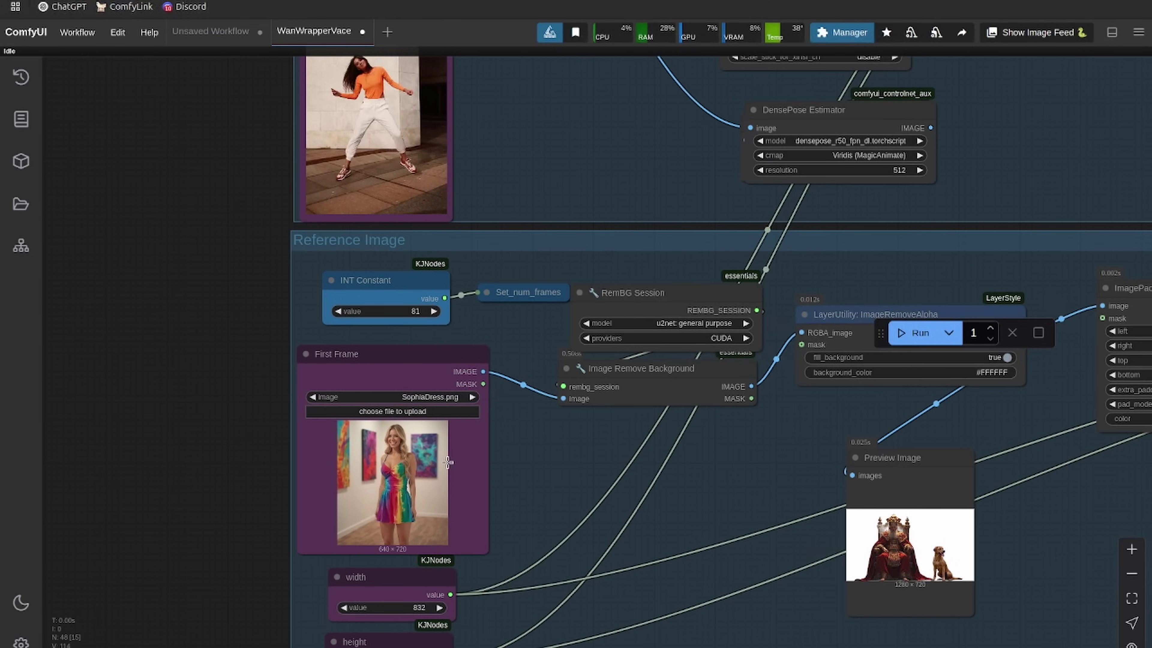
pyautogui.moveTo(514, 397); pyautogui.dragTo(504, 509)
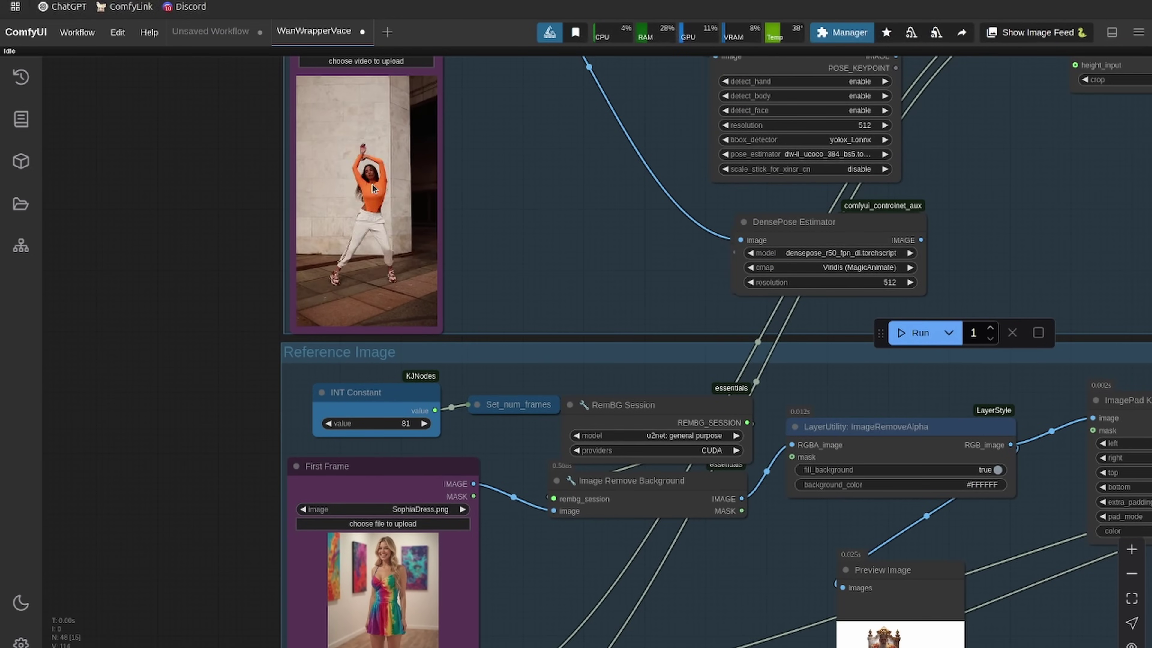
# Step: Move the DensePose Estimator node slightly to the left and review the three preprocessor nodes in the Input Video group
pyautogui.moveTo(493, 185); pyautogui.dragTo(251, 415)
pyautogui.moveTo(510, 455); pyautogui.dragTo(482, 458)
pyautogui.moveTo(316, 471); pyautogui.dragTo(443, 367)
pyautogui.click(443, 367)
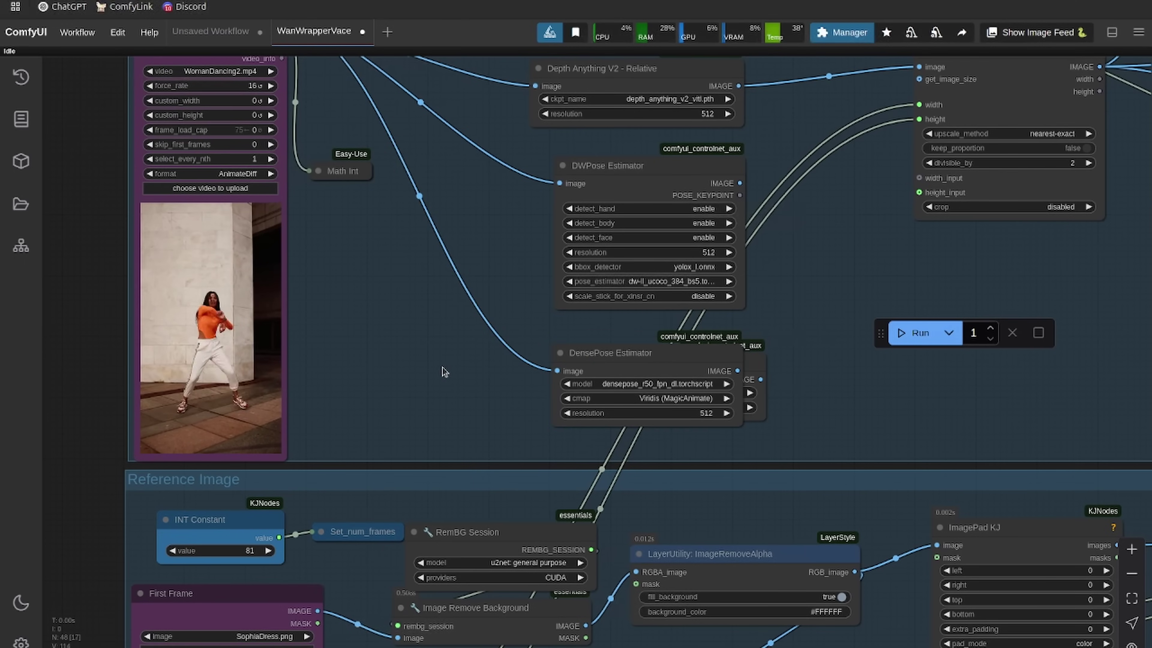
pyautogui.moveTo(511, 289); pyautogui.dragTo(365, 430)
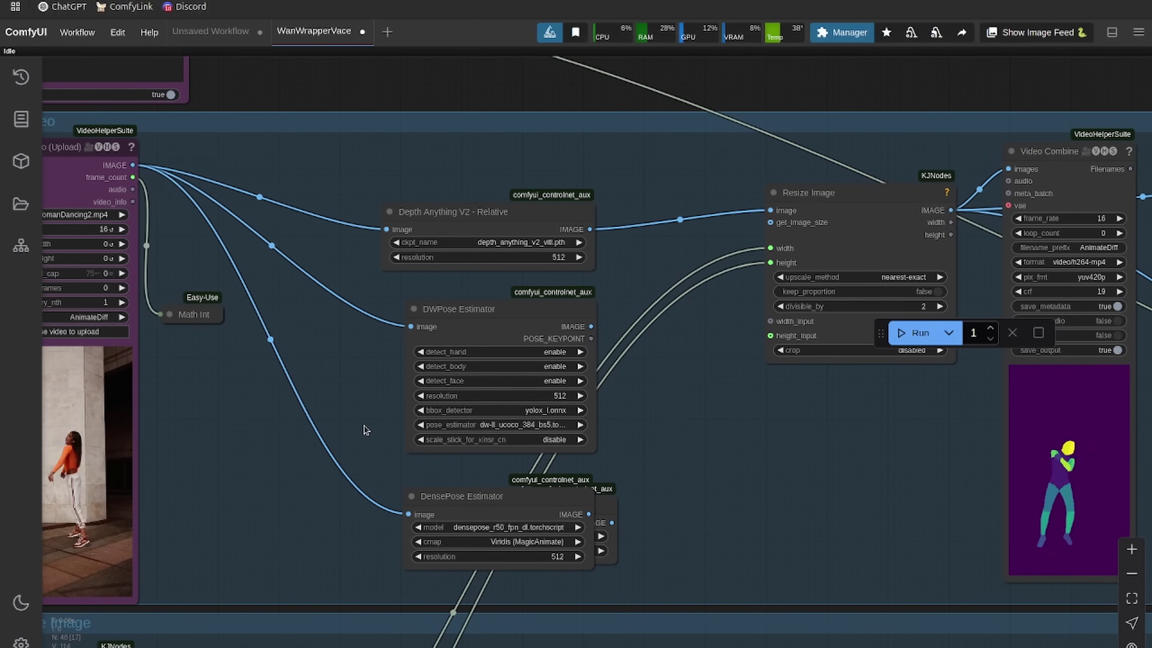
pyautogui.moveTo(738, 412); pyautogui.dragTo(857, 354)
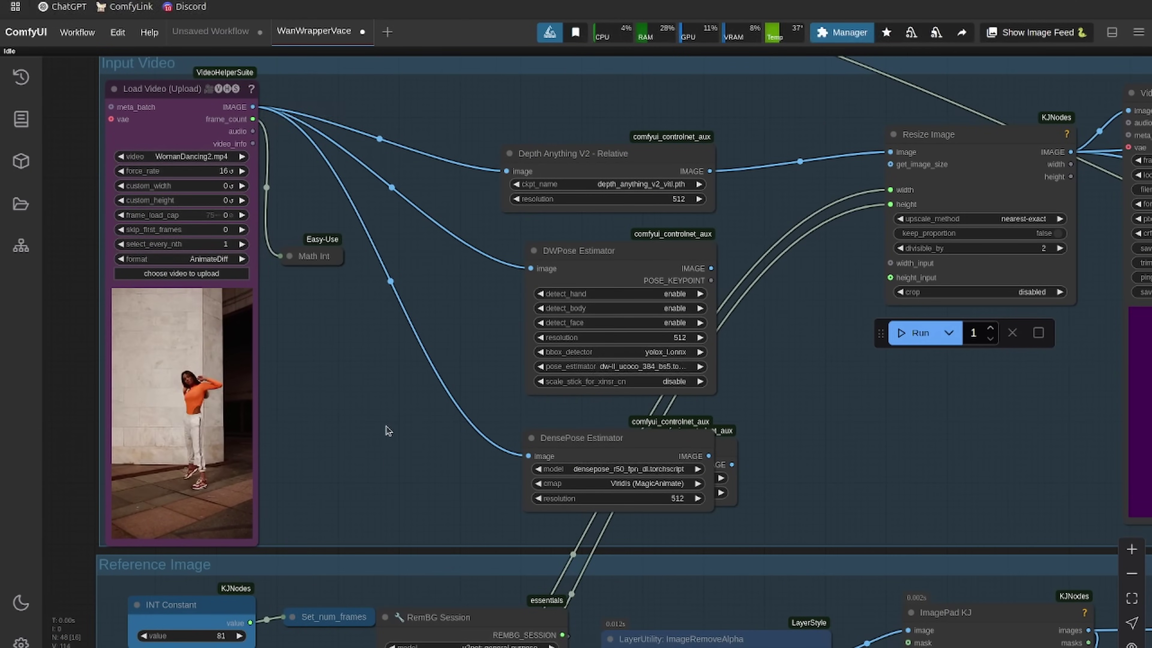
pyautogui.moveTo(387, 430); pyautogui.dragTo(354, 439)
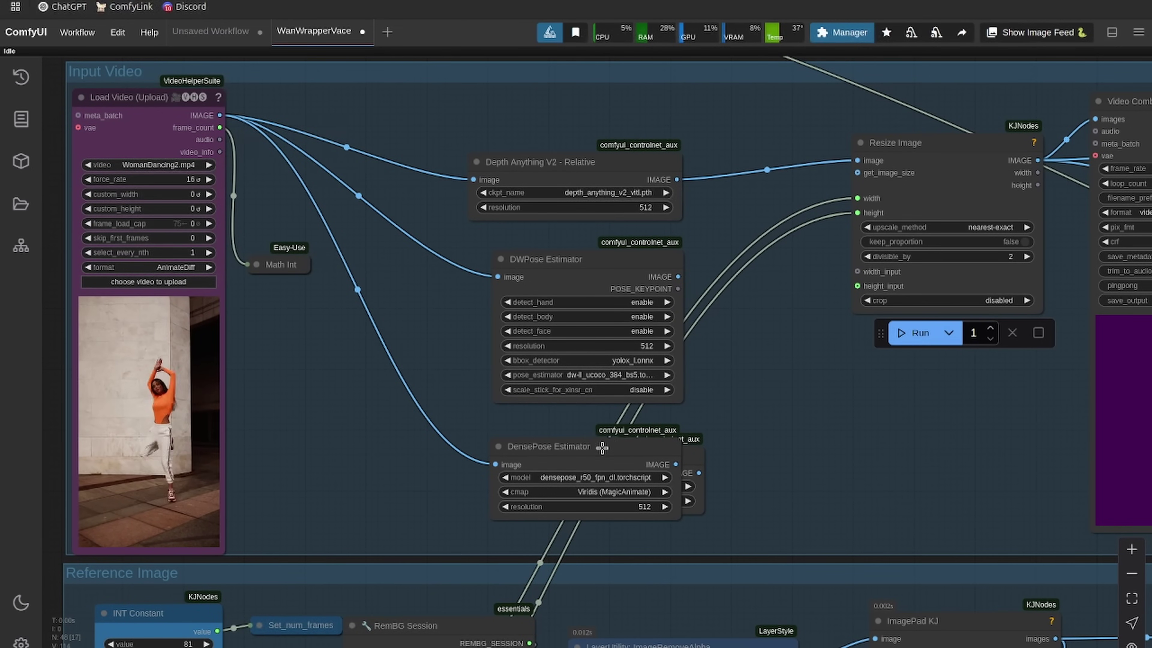
pyautogui.moveTo(507, 348); pyautogui.dragTo(624, 266)
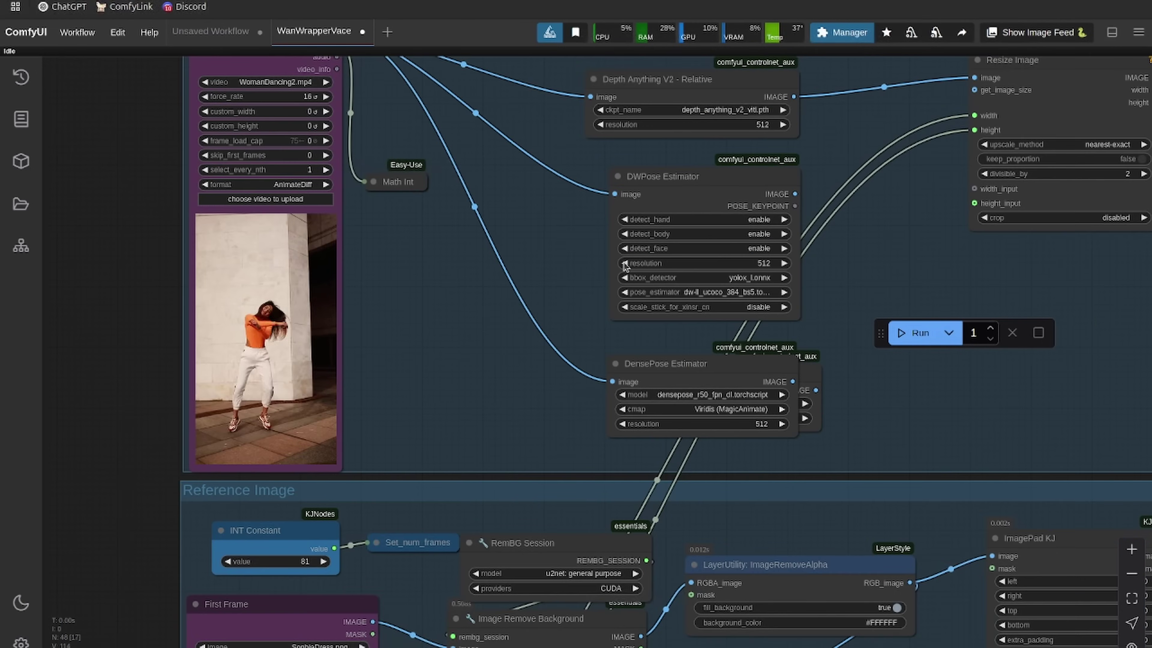
pyautogui.moveTo(480, 374); pyautogui.dragTo(387, 479)
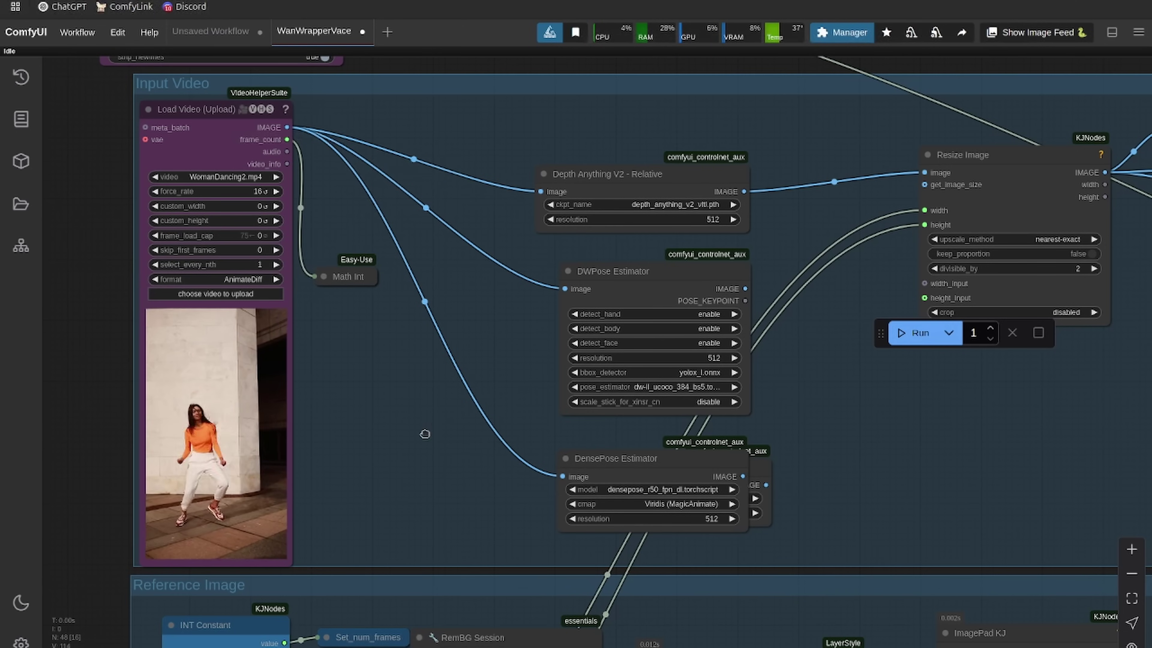
# Step: Set the width to 480 and the height to 832 in the Reference Image group
pyautogui.moveTo(425, 434); pyautogui.dragTo(471, 154)
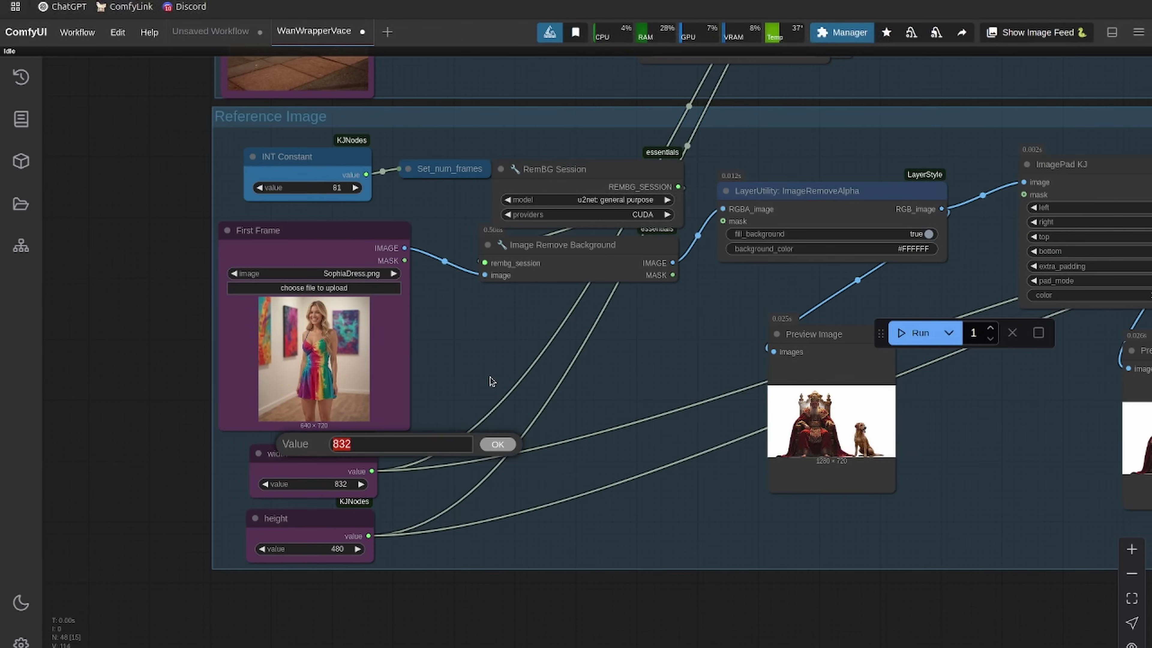
pyautogui.write('480')
pyautogui.press('Return')
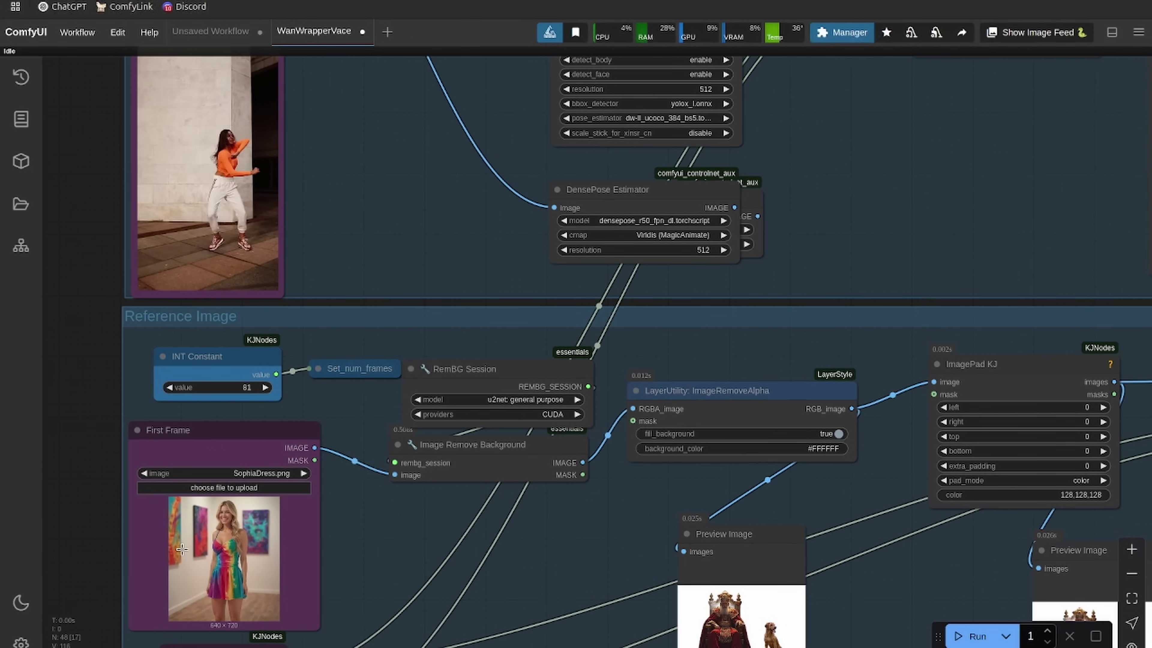
pyautogui.moveTo(378, 182); pyautogui.dragTo(431, 233)
pyautogui.scroll(-2, 430, 233)
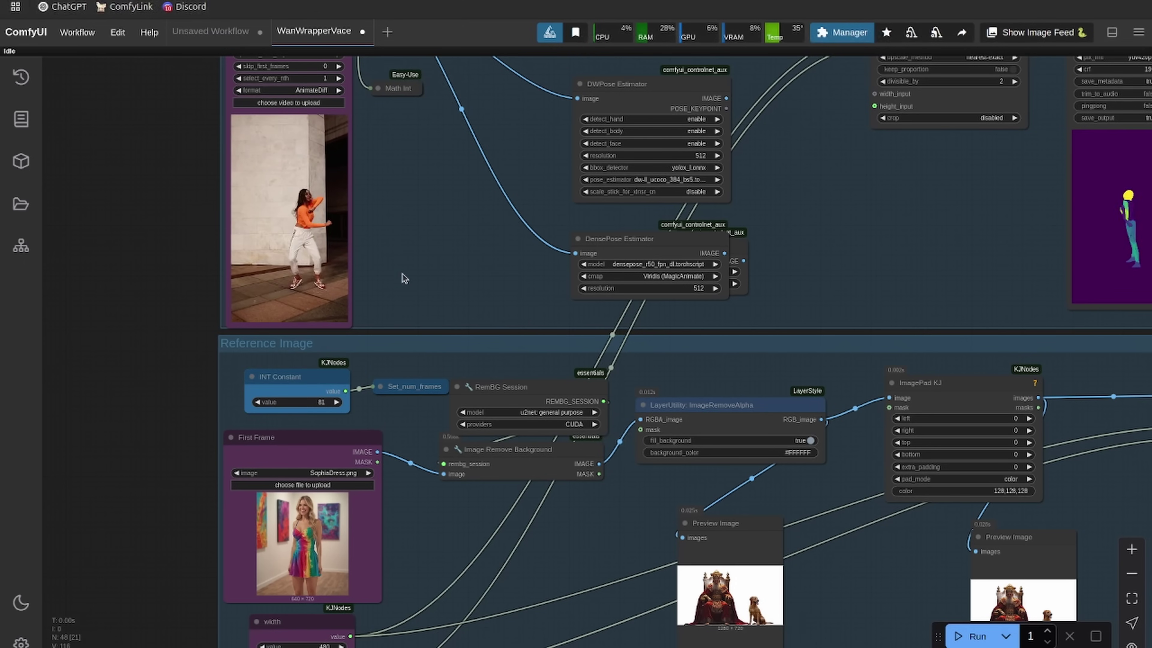
pyautogui.moveTo(452, 277); pyautogui.dragTo(379, 205)
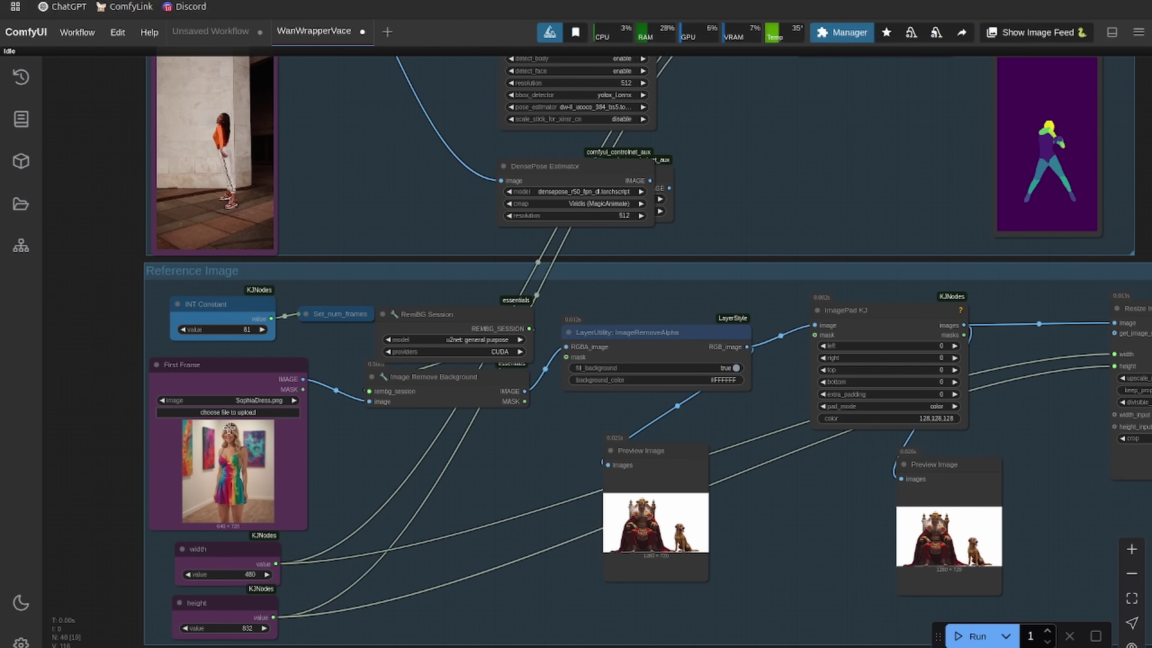
# Step: Set extra_padding to 200 in the ImagePad KJ node
pyautogui.moveTo(351, 169); pyautogui.dragTo(86, 123)
pyautogui.scroll(3, 676, 355)
pyautogui.click(664, 346)
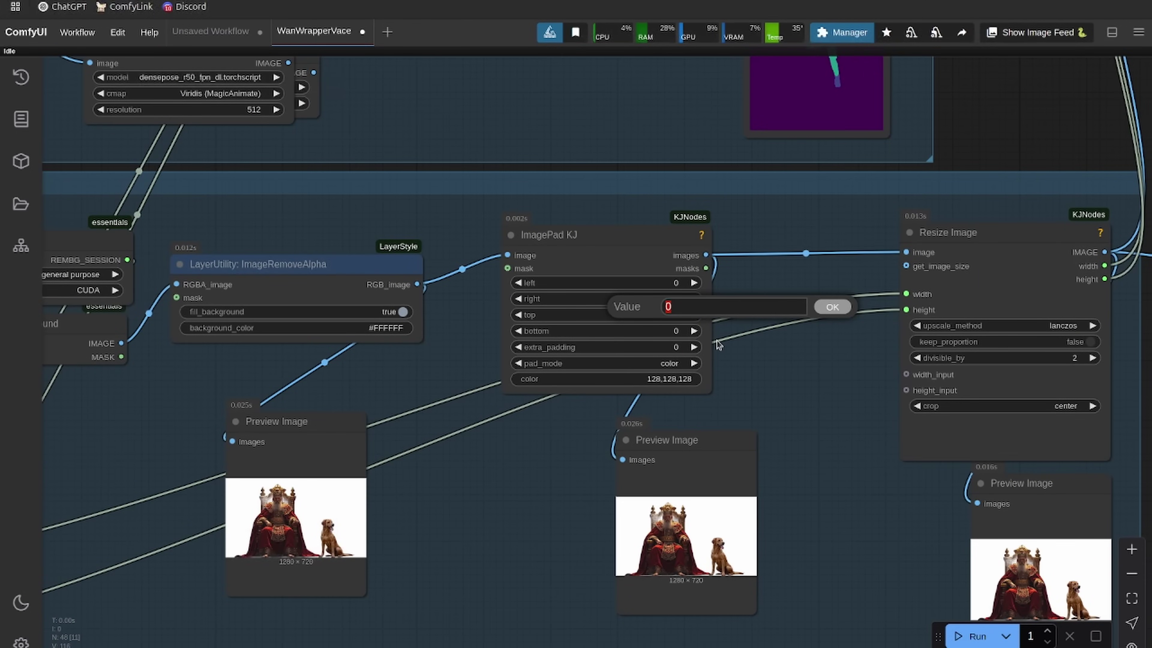
pyautogui.moveTo(717, 345); pyautogui.dragTo(753, 492)
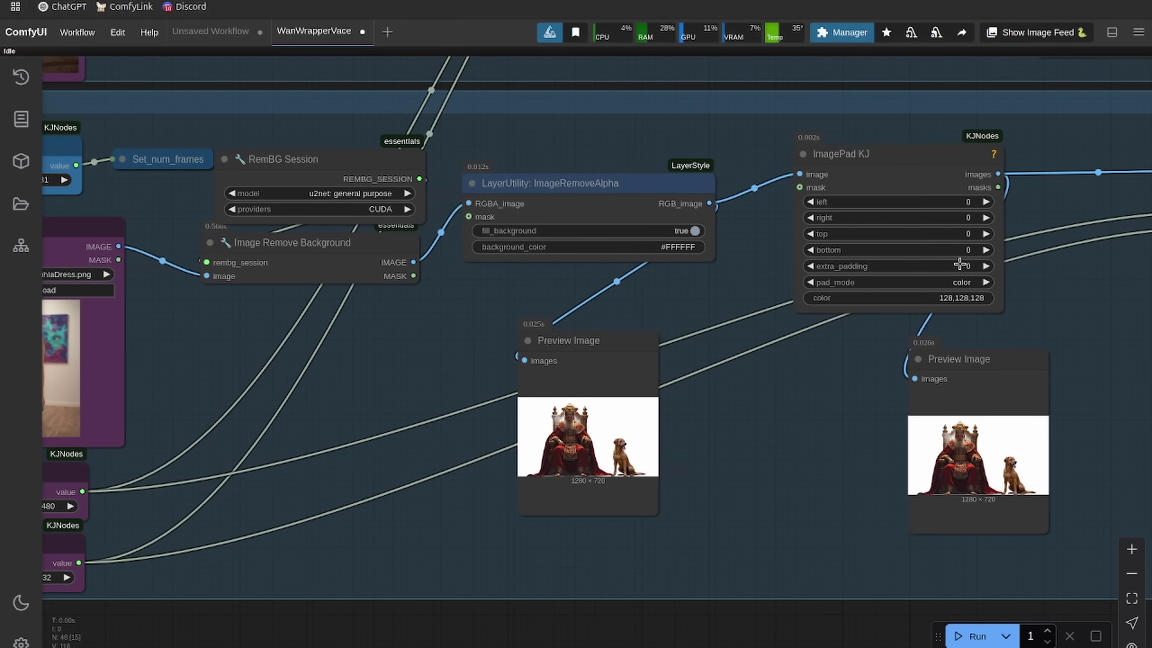
pyautogui.click(960, 264)
pyautogui.write('200')
pyautogui.press('Return')
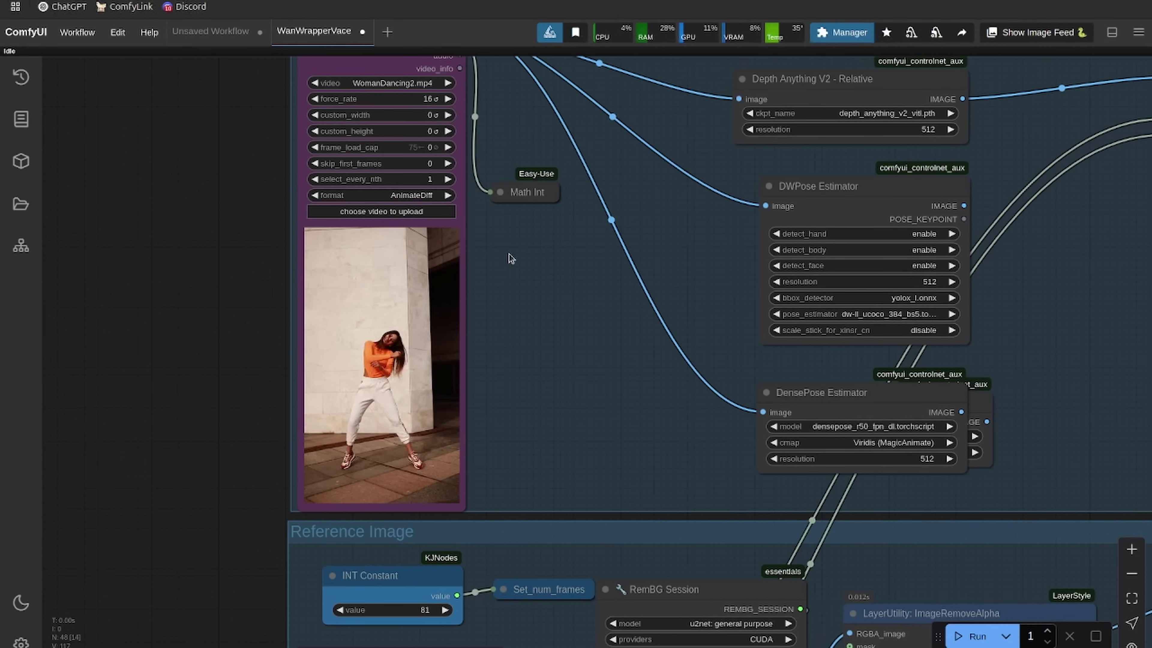
# Step: Expand the Math Int node, feed its INT output into Set_num_frames in place of INT Constant, and place Set_num_frames beneath it
pyautogui.scroll(-1, 514, 257)
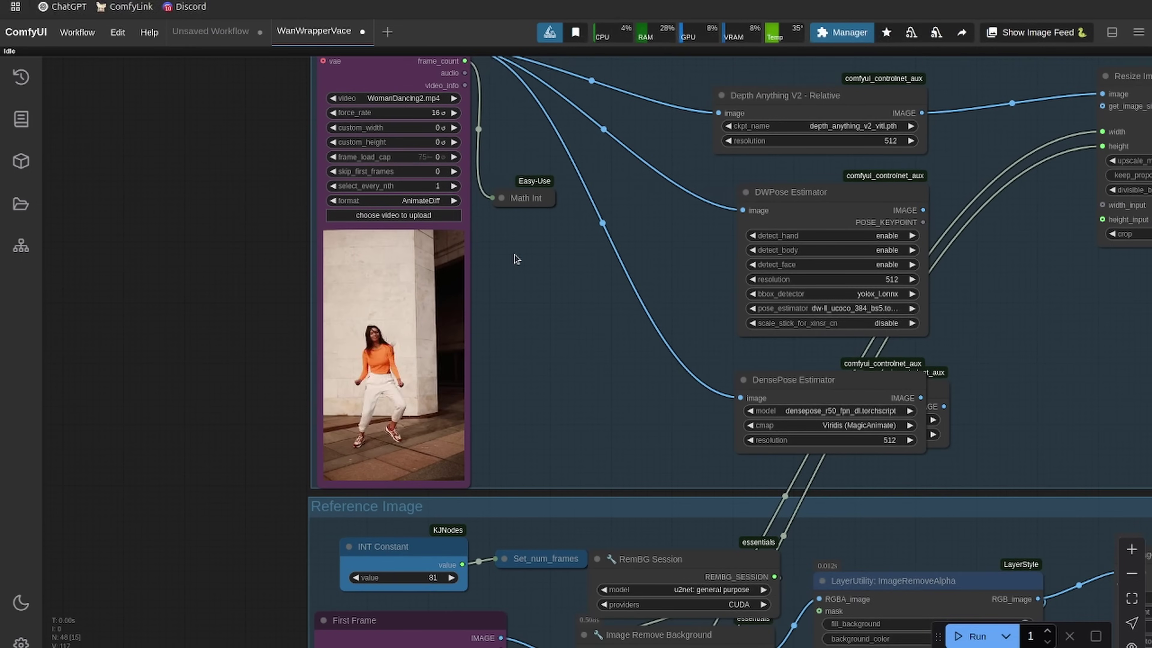
pyautogui.click(501, 198)
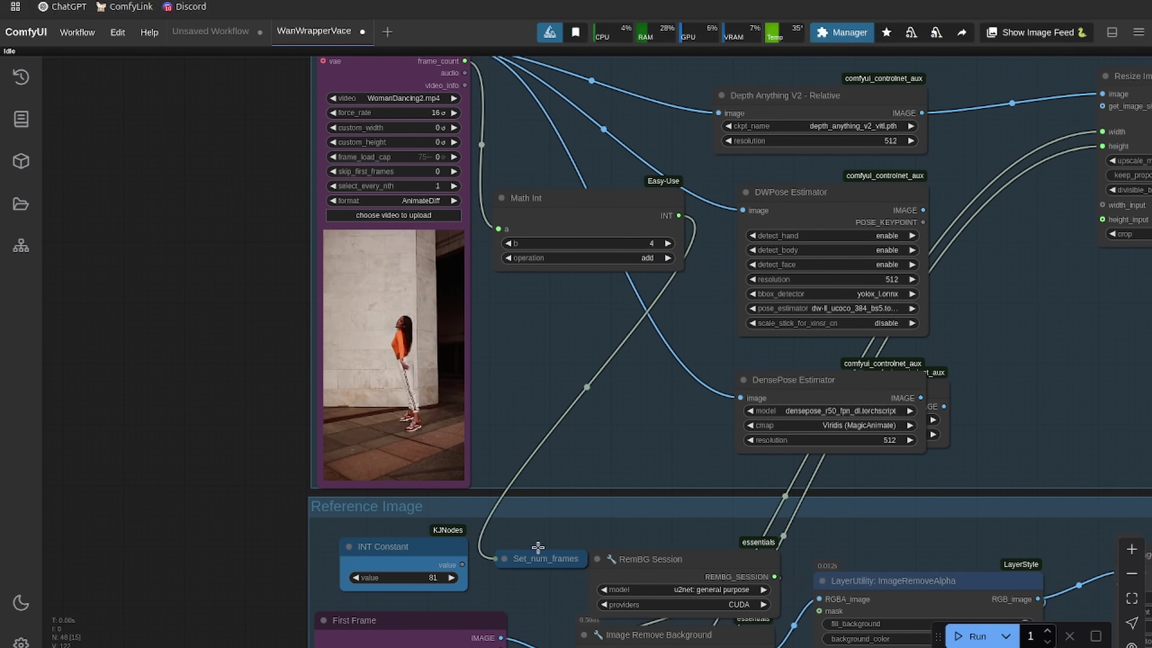
pyautogui.moveTo(525, 559); pyautogui.dragTo(615, 319)
pyautogui.moveTo(533, 355); pyautogui.dragTo(569, 364)
pyautogui.click(406, 538)
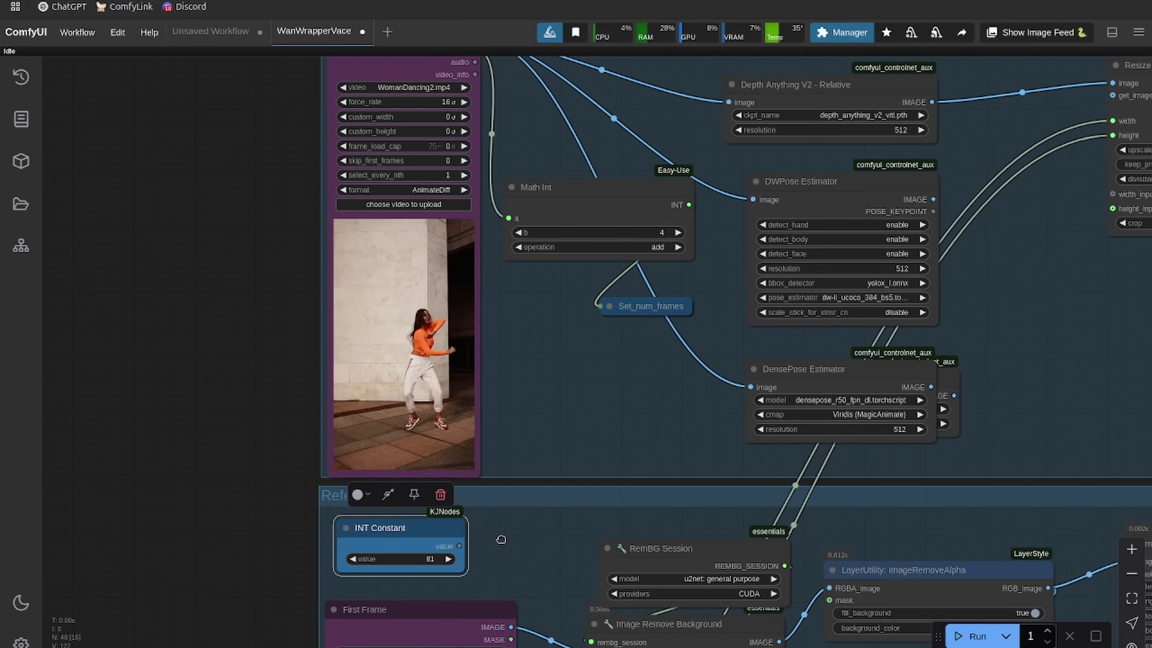
# Step: Check the Reference Image group from the First Frame to the final preview, and run the workflow
pyautogui.scroll(-2, 456, 499)
pyautogui.scroll(-1, 456, 500)
pyautogui.moveTo(456, 499); pyautogui.dragTo(341, 272)
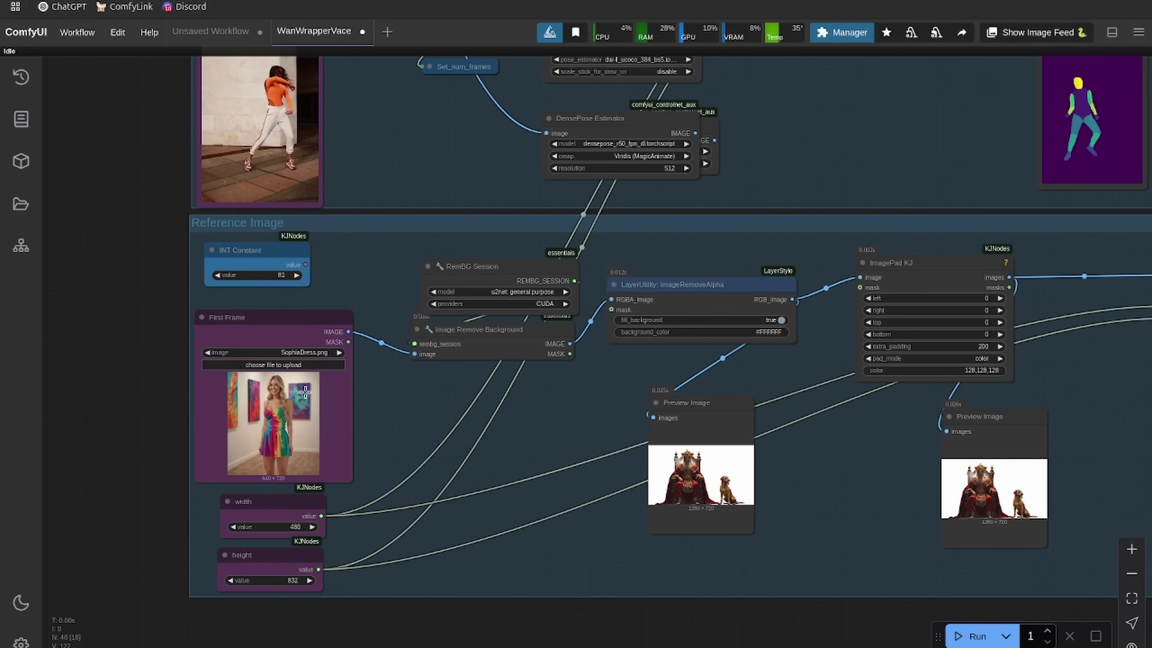
pyautogui.moveTo(539, 432); pyautogui.dragTo(315, 429)
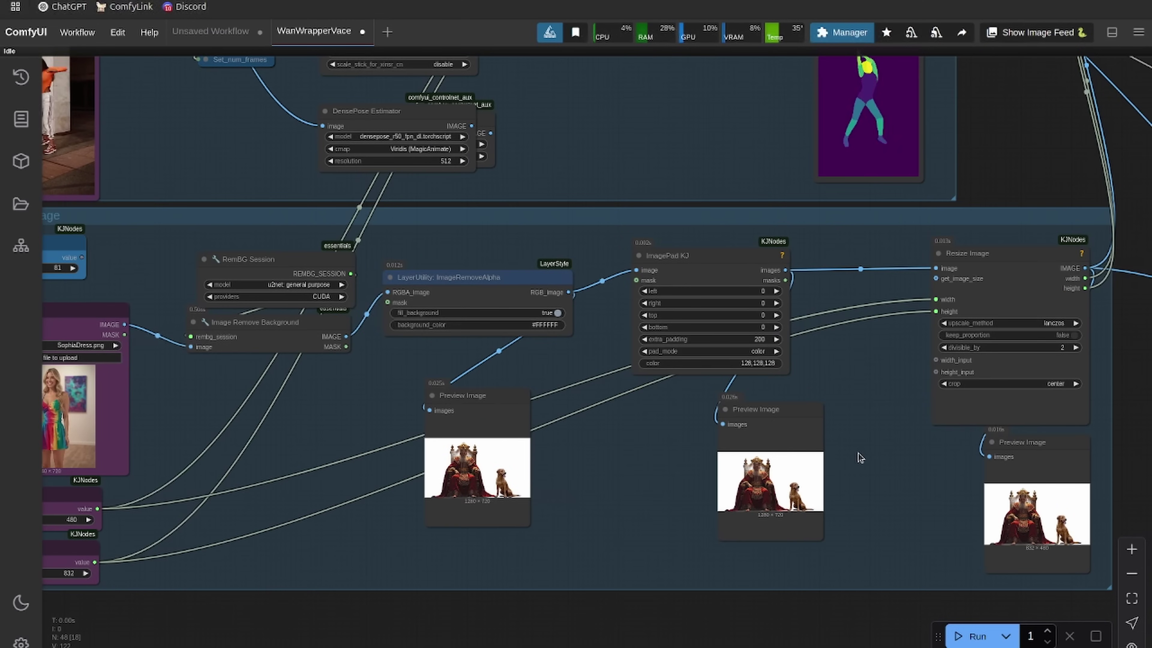
pyautogui.hotkey('ctrl', 'Return')
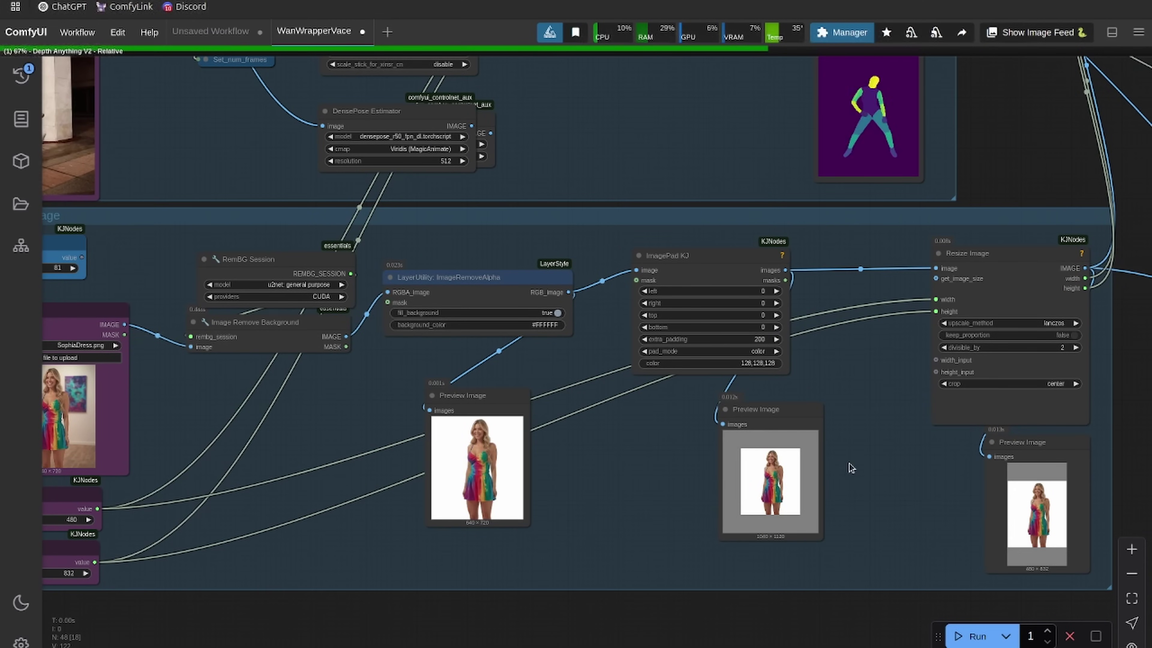
# Step: Examine how the padded reference image looks in the ImagePad KJ and Resize Image previews
pyautogui.hscroll(-3, 677, 446)
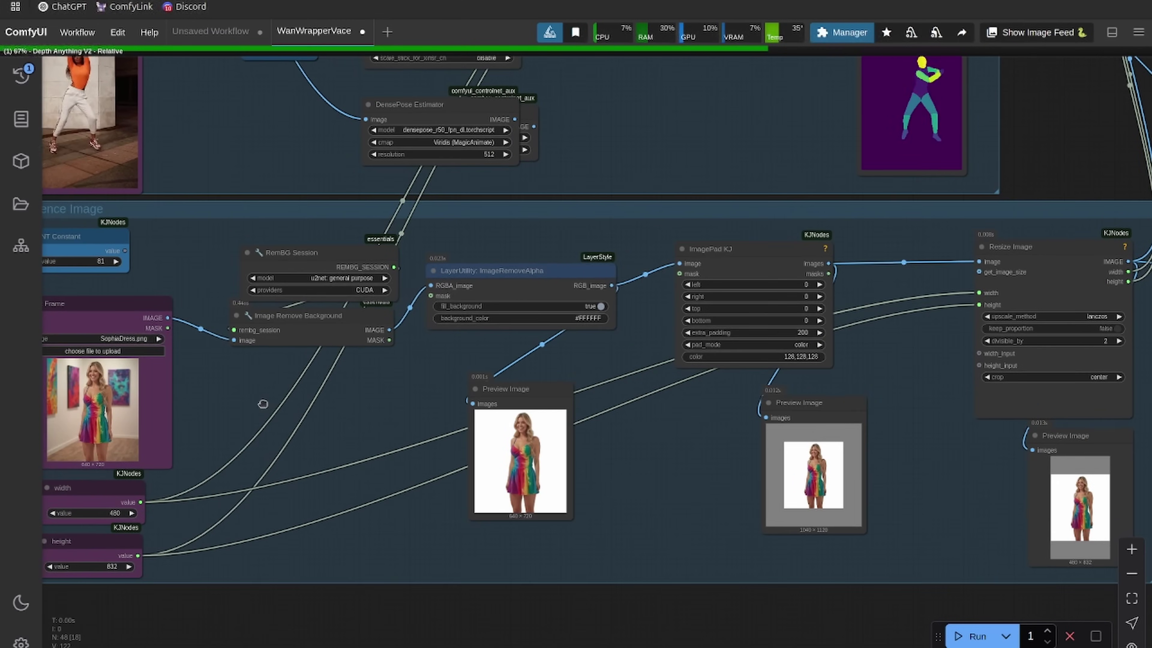
pyautogui.scroll(5, 666, 444)
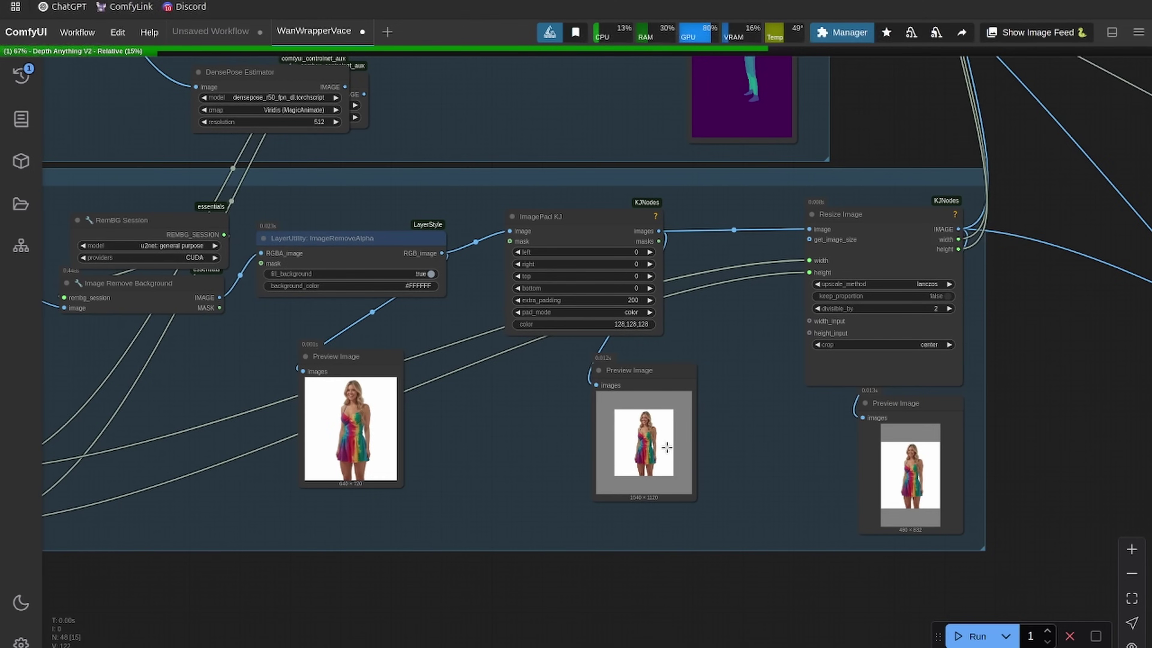
pyautogui.moveTo(766, 409); pyautogui.dragTo(529, 357)
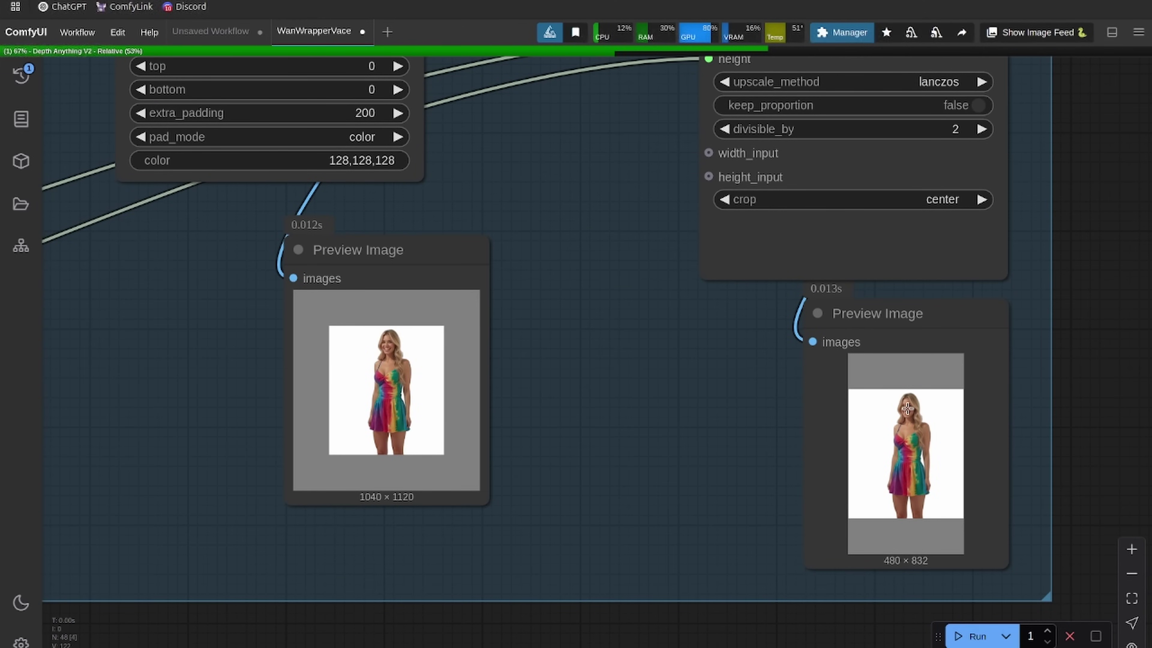
pyautogui.scroll(-10, 905, 408)
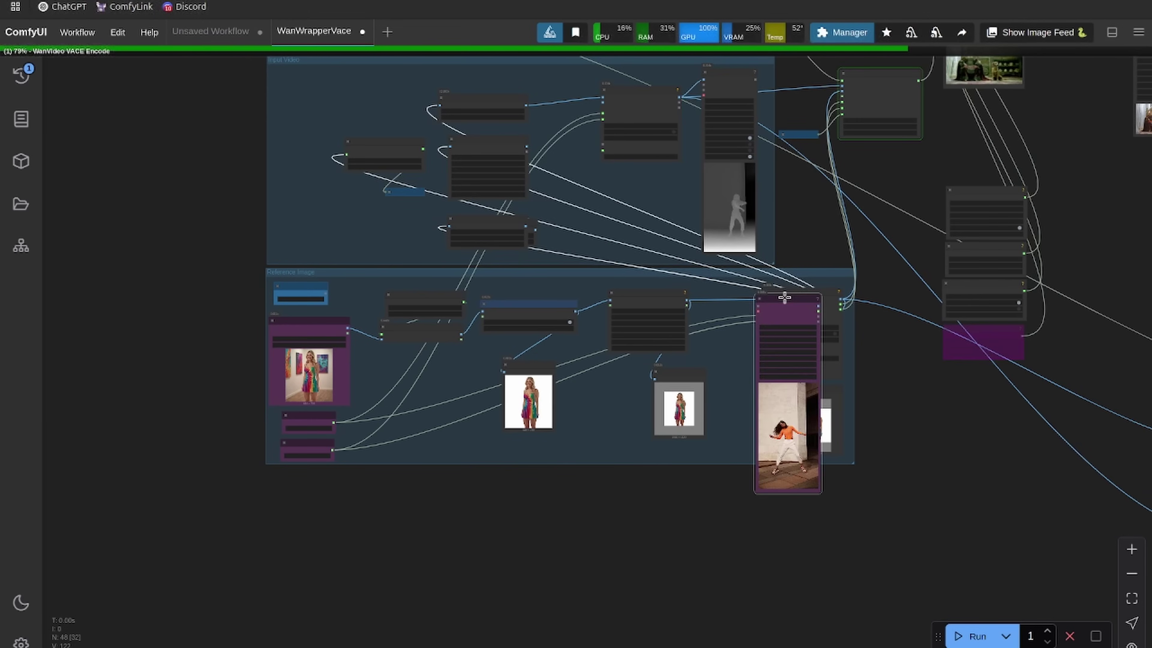
# Step: Place the Load Video node beside the resized reference preview to compare figure sizes, and return it to the Input Video group
pyautogui.moveTo(784, 297); pyautogui.dragTo(758, 289)
pyautogui.scroll(12, 851, 445)
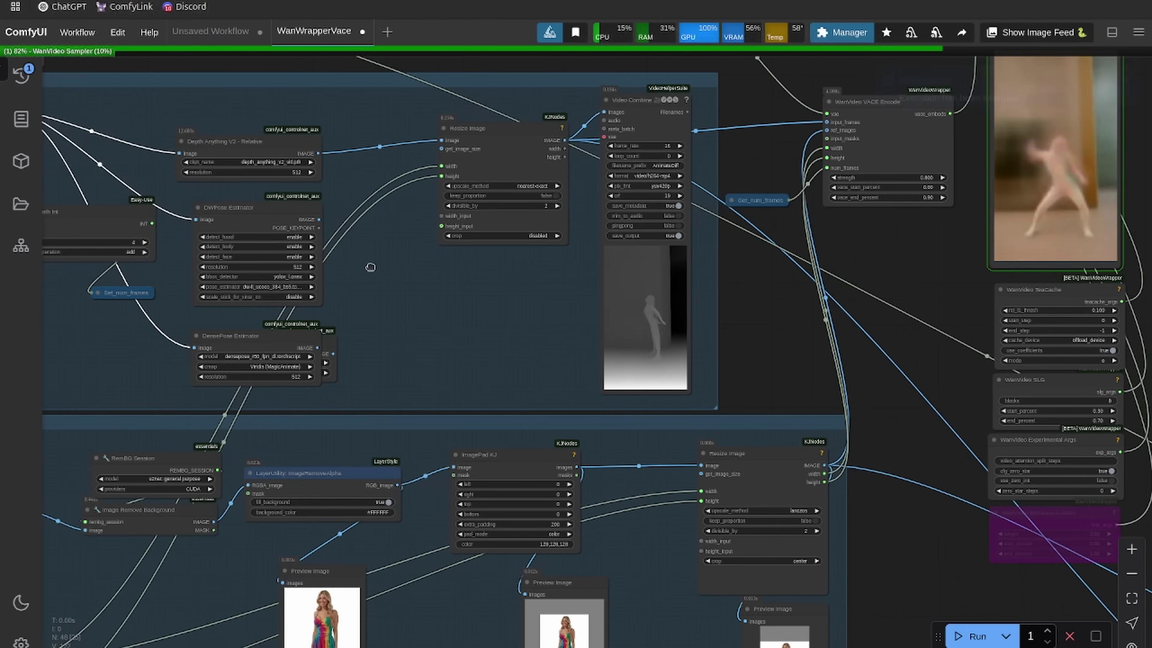
pyautogui.moveTo(528, 319); pyautogui.dragTo(722, 374)
pyautogui.moveTo(594, 373); pyautogui.dragTo(825, 481)
pyautogui.moveTo(825, 481); pyautogui.dragTo(854, 535)
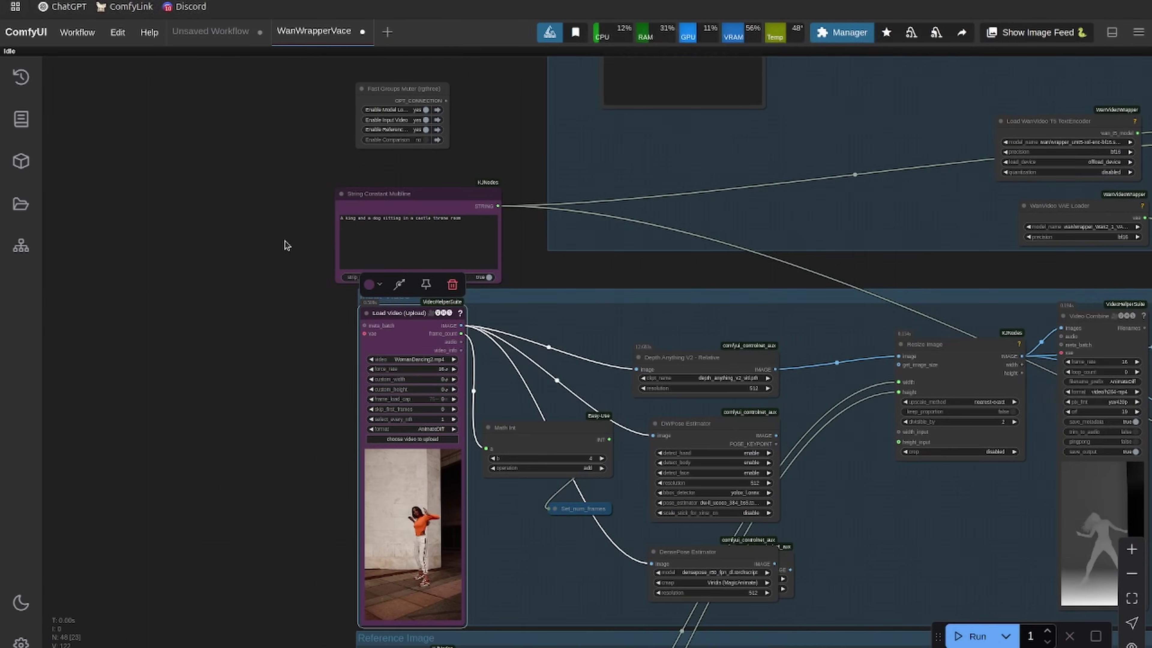
# Step: Replace the String Constant Multiline prompt with "A woman wearing a tie-dye dress dancing" and run the workflow
pyautogui.scroll(10, 285, 244)
pyautogui.moveTo(226, 250); pyautogui.dragTo(78, 310)
pyautogui.moveTo(667, 236); pyautogui.dragTo(338, 199)
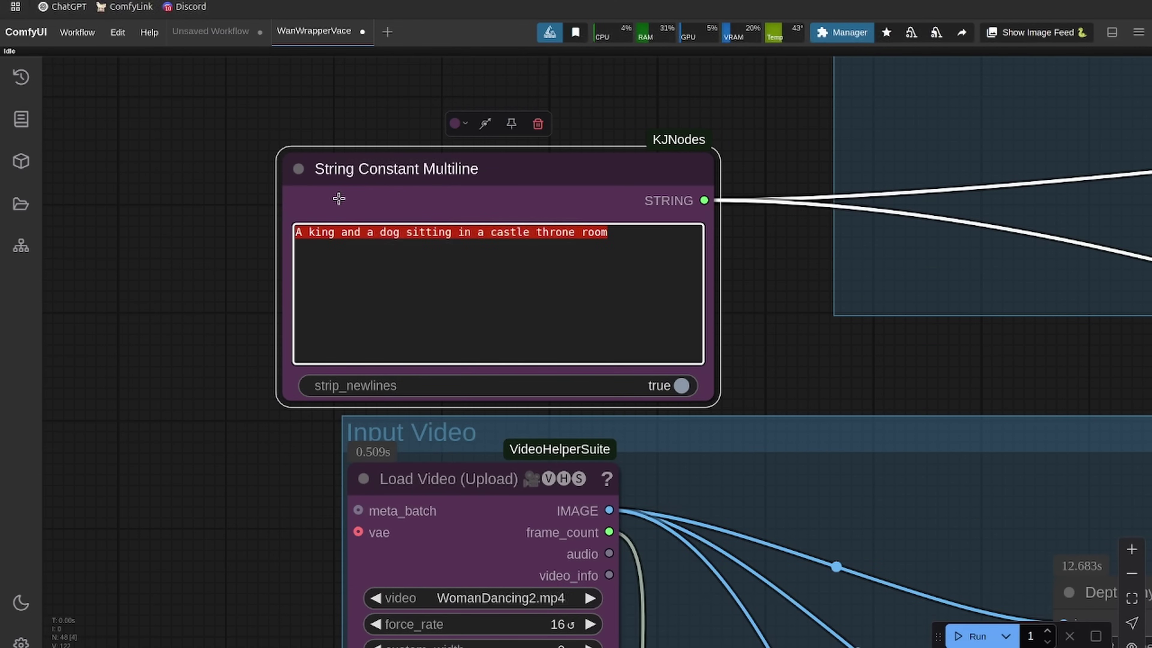
pyautogui.write('A')
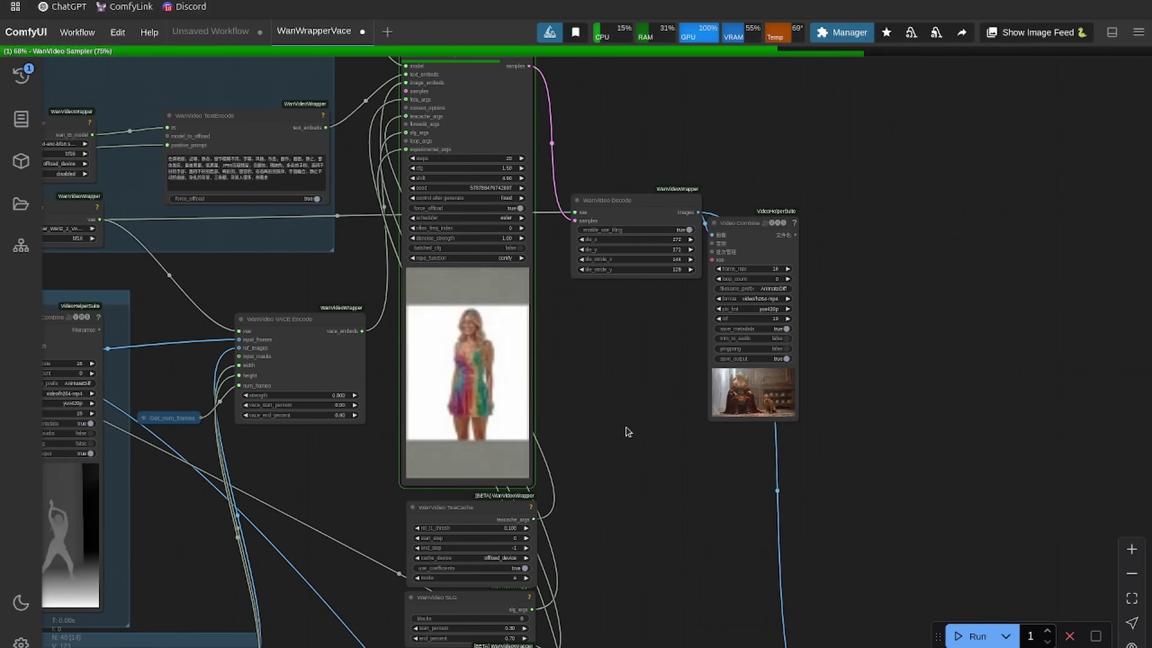
# Step: Review the side-by-side comparison video of the tie-dye dress dancer, and re-examine the background removal and padding nodes in the Reference Image group
pyautogui.scroll(10, 544, 345)
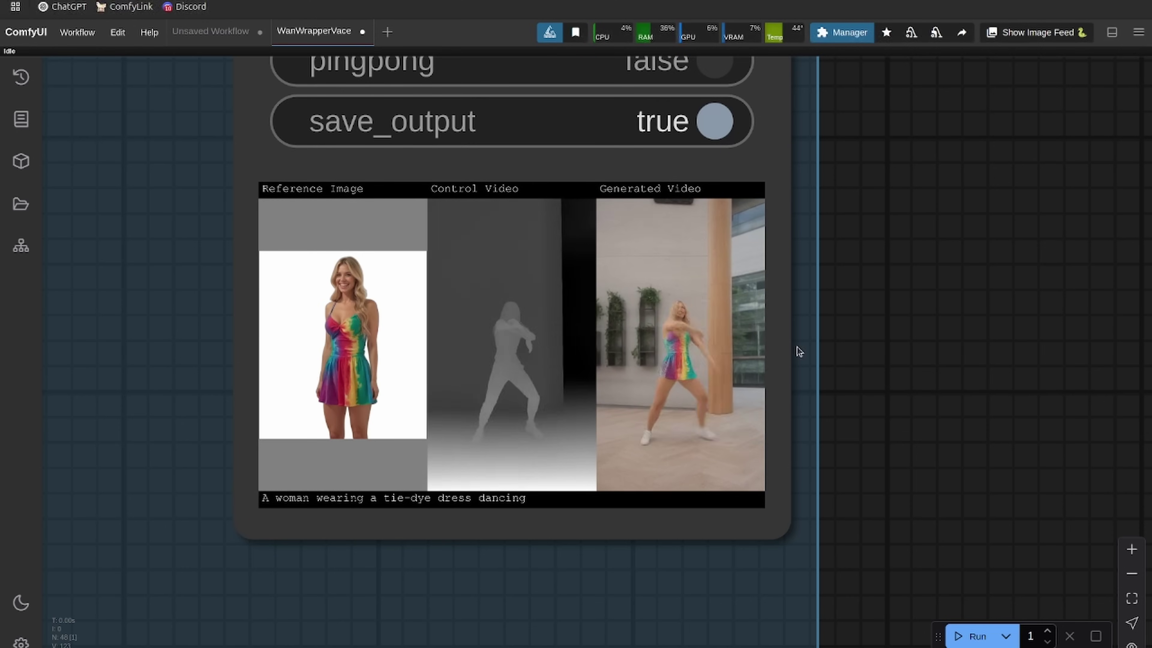
pyautogui.scroll(-10, 796, 347)
pyautogui.scroll(5, 352, 424)
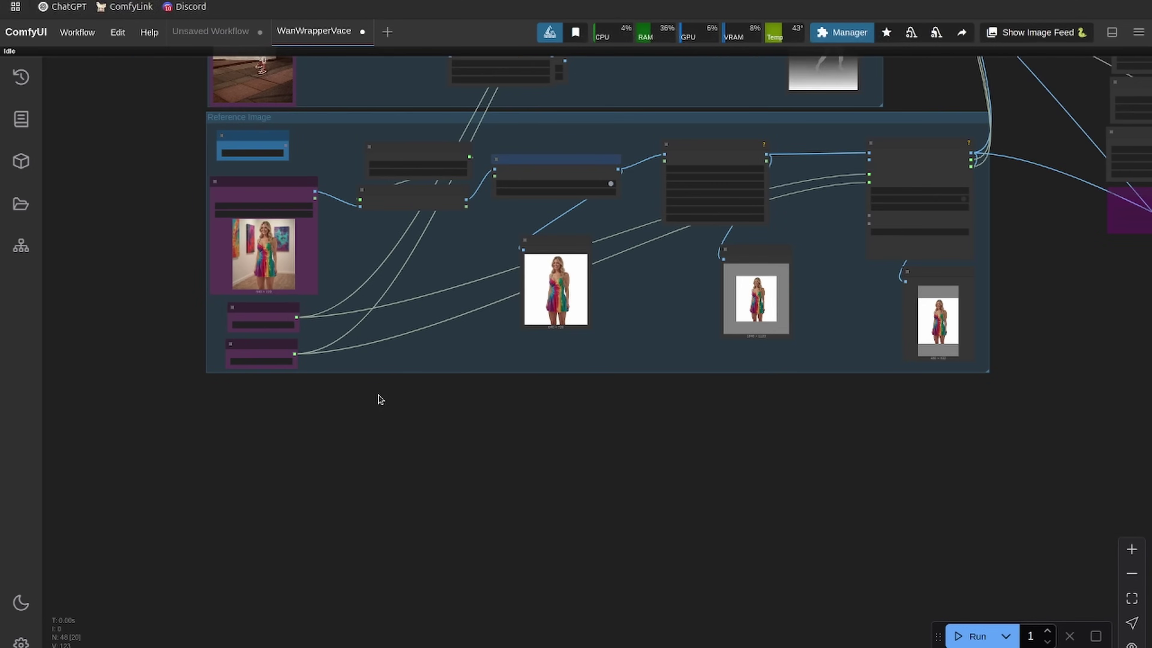
pyautogui.moveTo(442, 335); pyautogui.dragTo(424, 553)
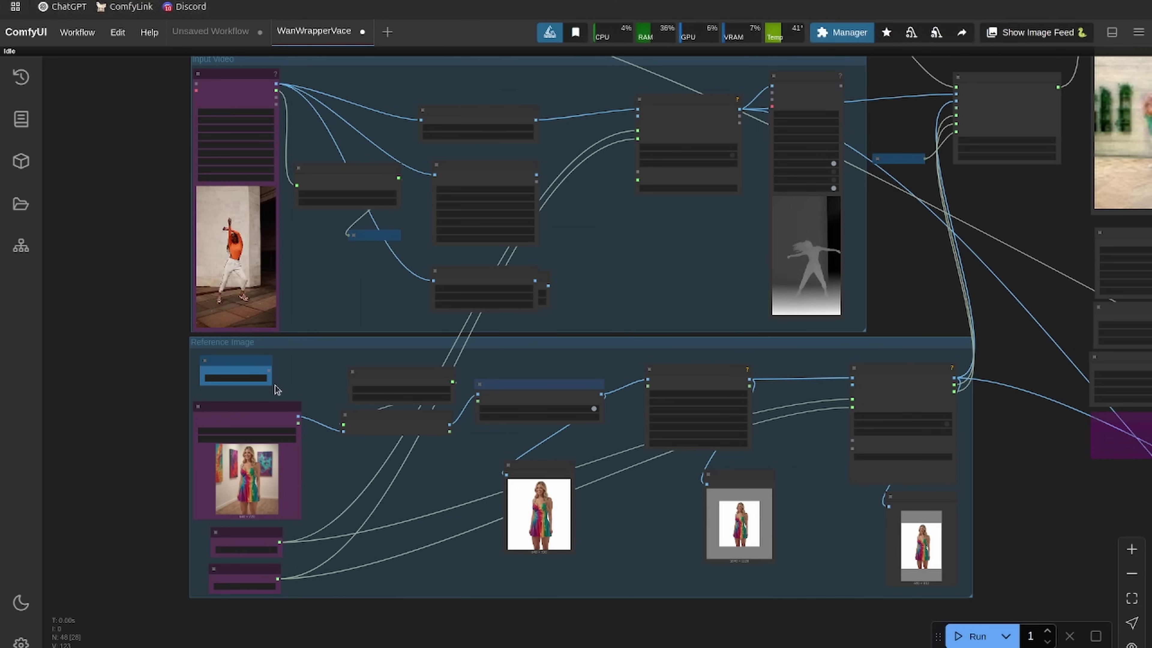
pyautogui.scroll(7, 277, 389)
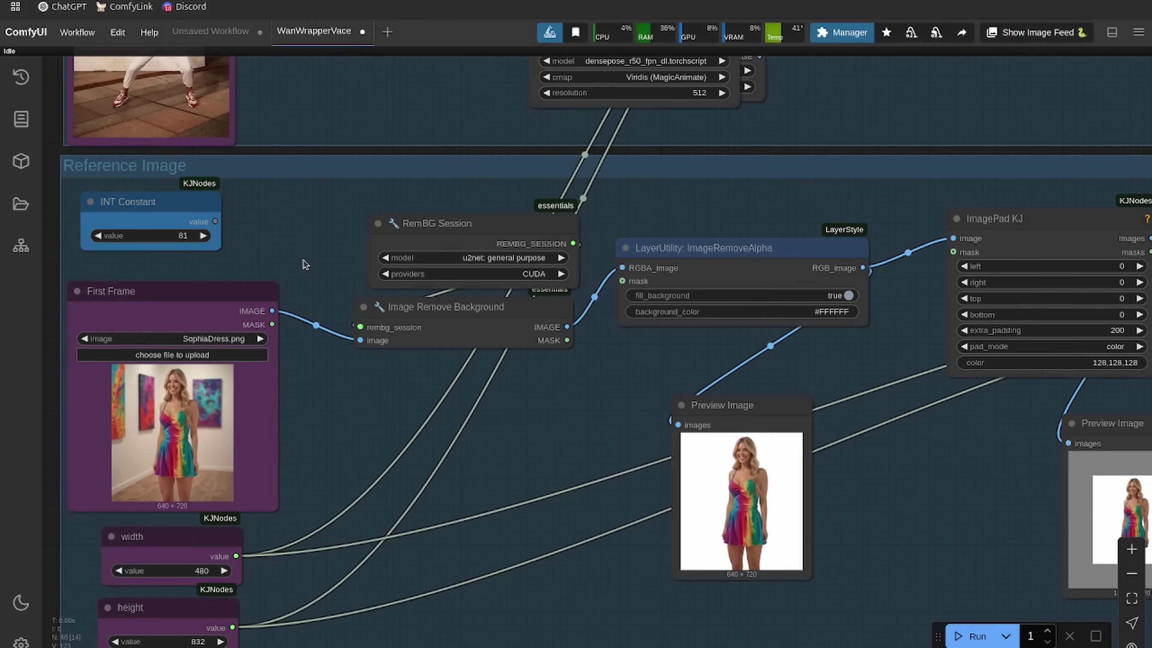
pyautogui.scroll(-2, 358, 384)
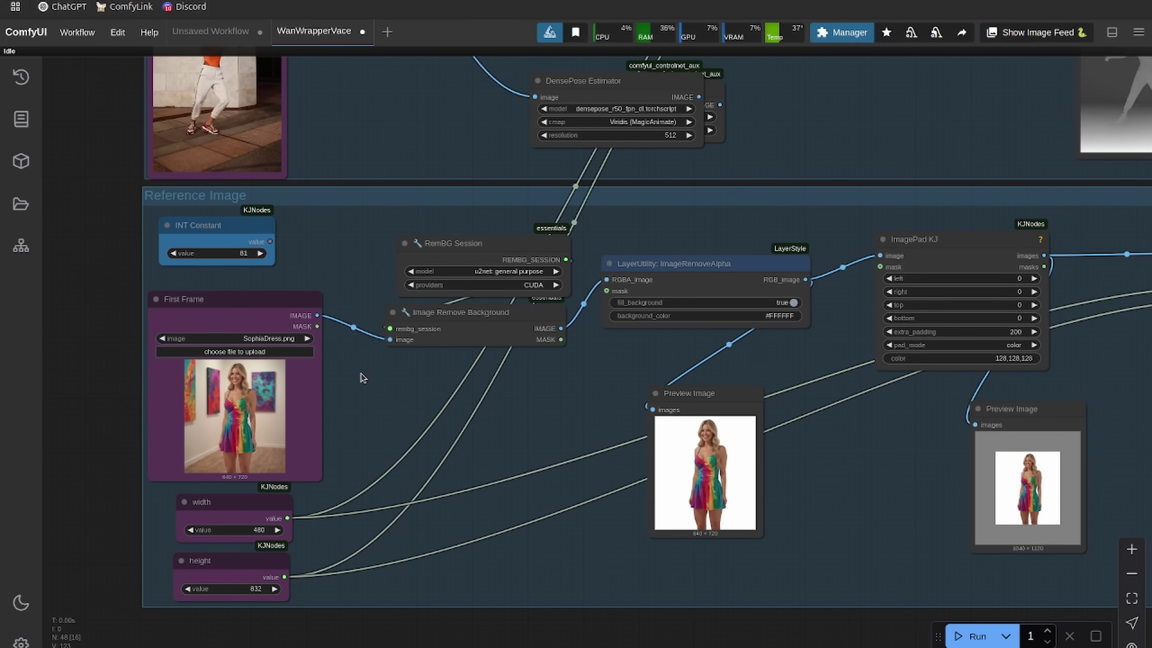
pyautogui.moveTo(527, 429); pyautogui.dragTo(507, 401)
pyautogui.scroll(1, 507, 401)
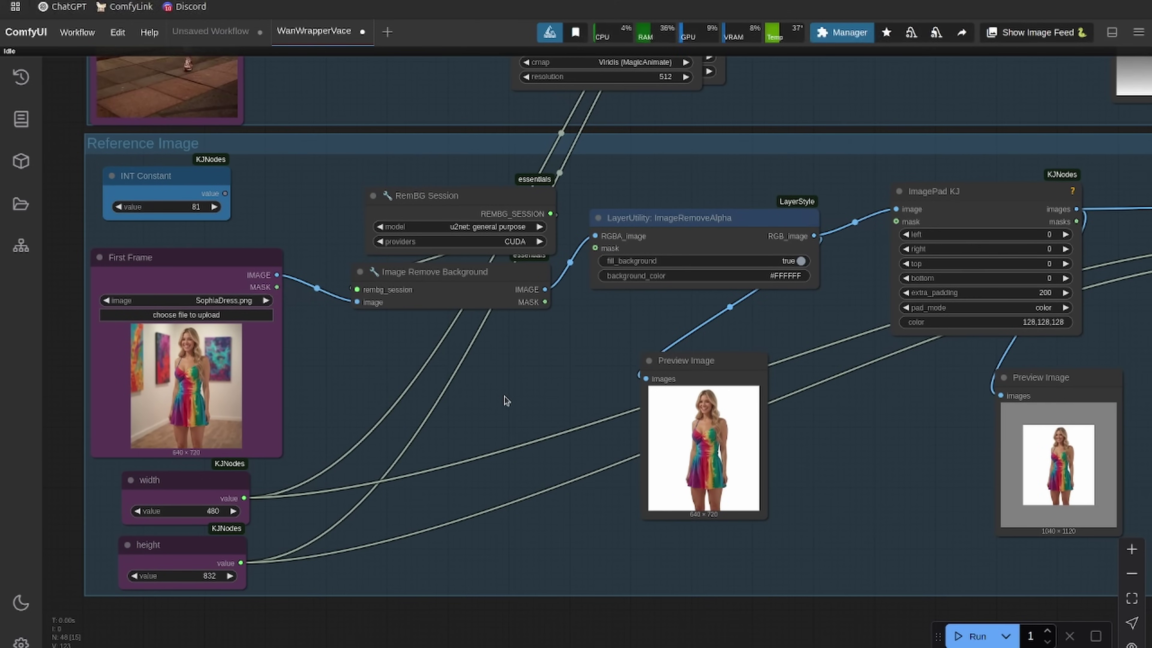